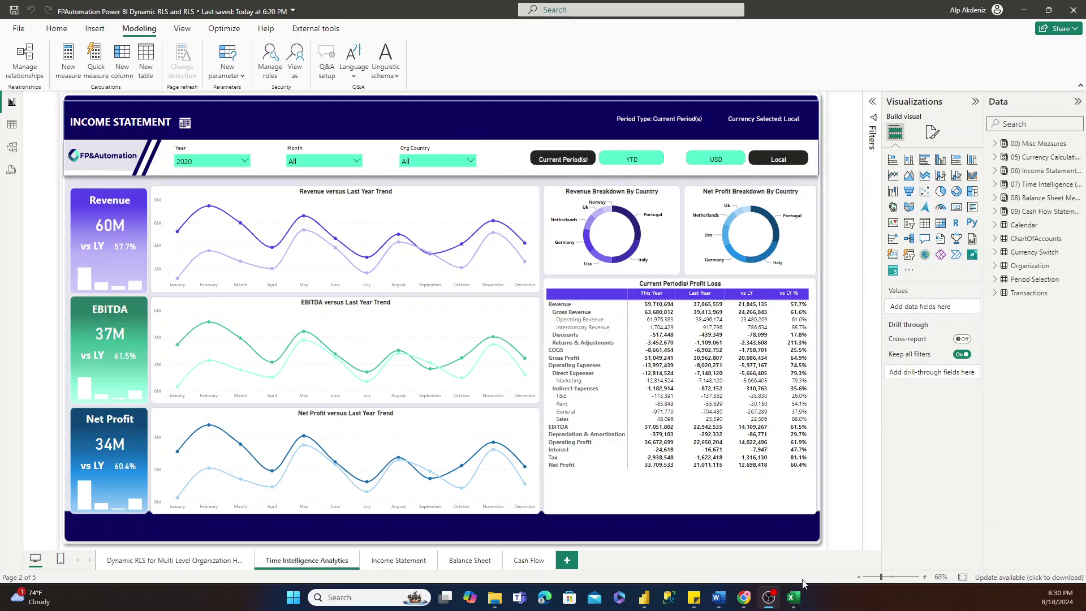
Copy the six-row Org and Email range A1:B6 from the Excel workbook.
{"action": "mouse_move", "coordinate": [802, 597]}
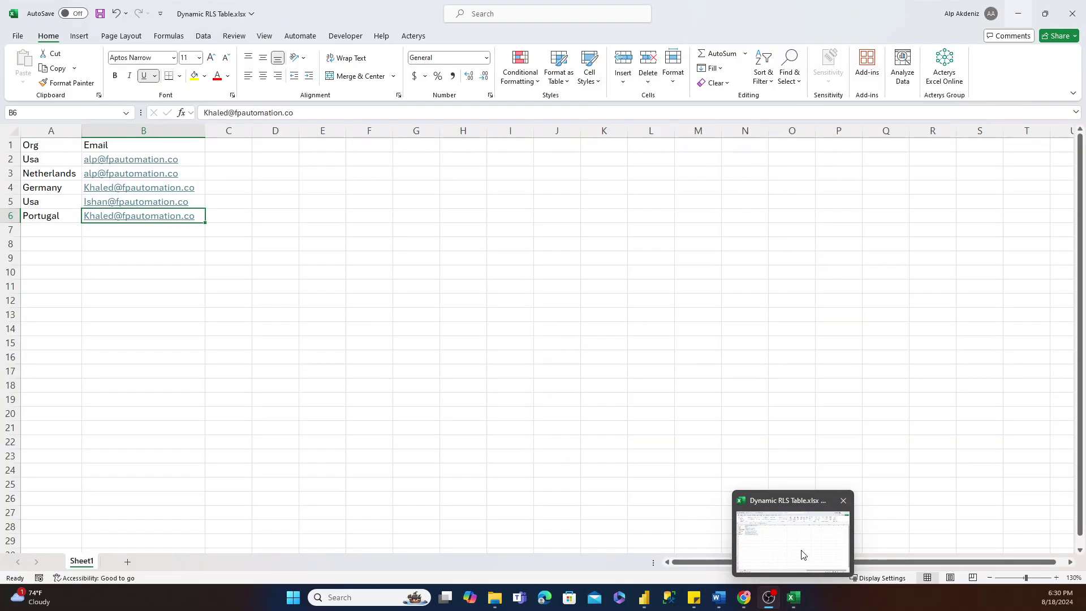
{"action": "left_click", "coordinate": [800, 554]}
{"action": "left_click_drag", "start_coordinate": [39, 145], "coordinate": [38, 223]}
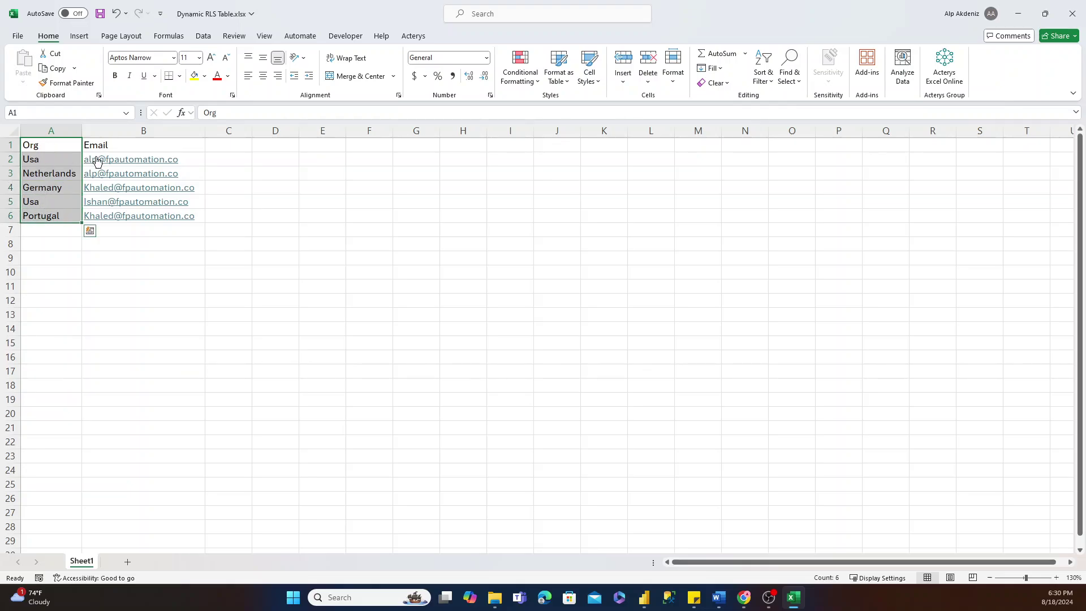
{"action": "left_click_drag", "start_coordinate": [107, 142], "coordinate": [109, 221]}
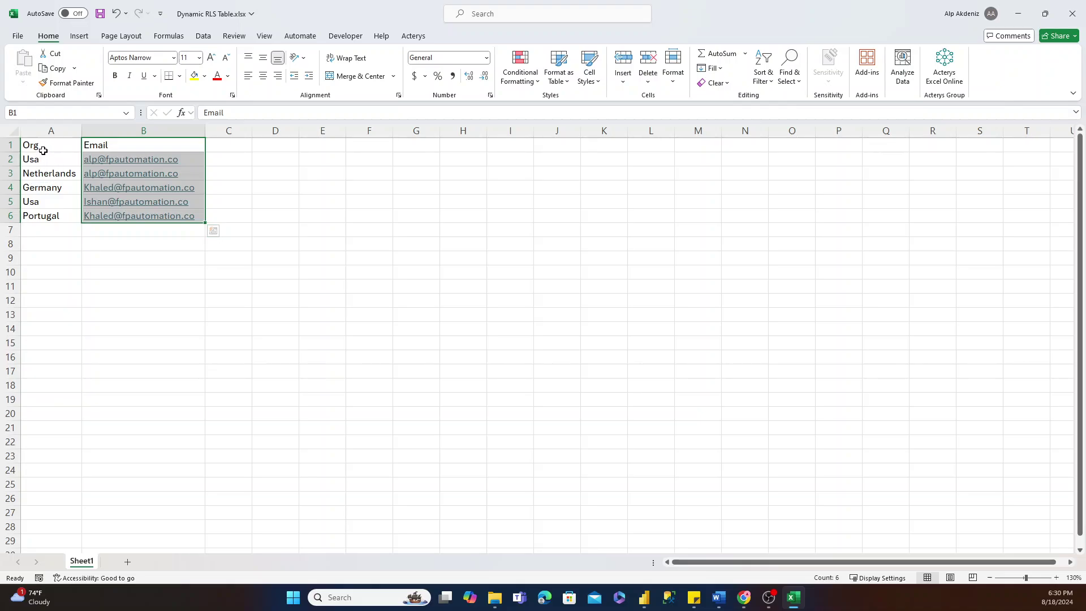
{"action": "left_click_drag", "start_coordinate": [42, 146], "coordinate": [105, 213]}
{"action": "key", "text": "ctrl+c"}
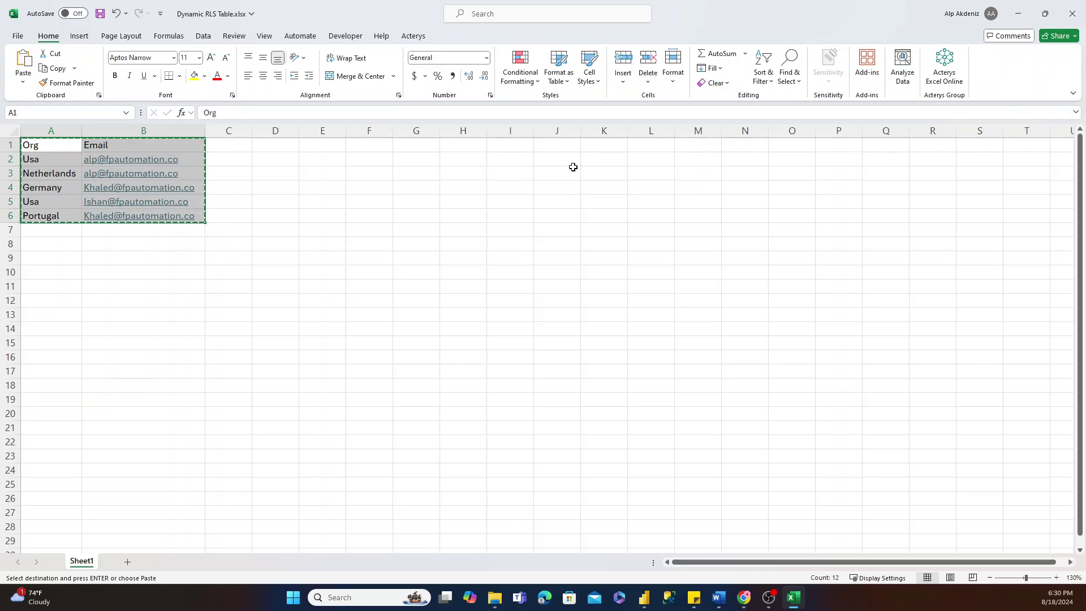
{"action": "left_click_drag", "start_coordinate": [53, 144], "coordinate": [124, 210]}
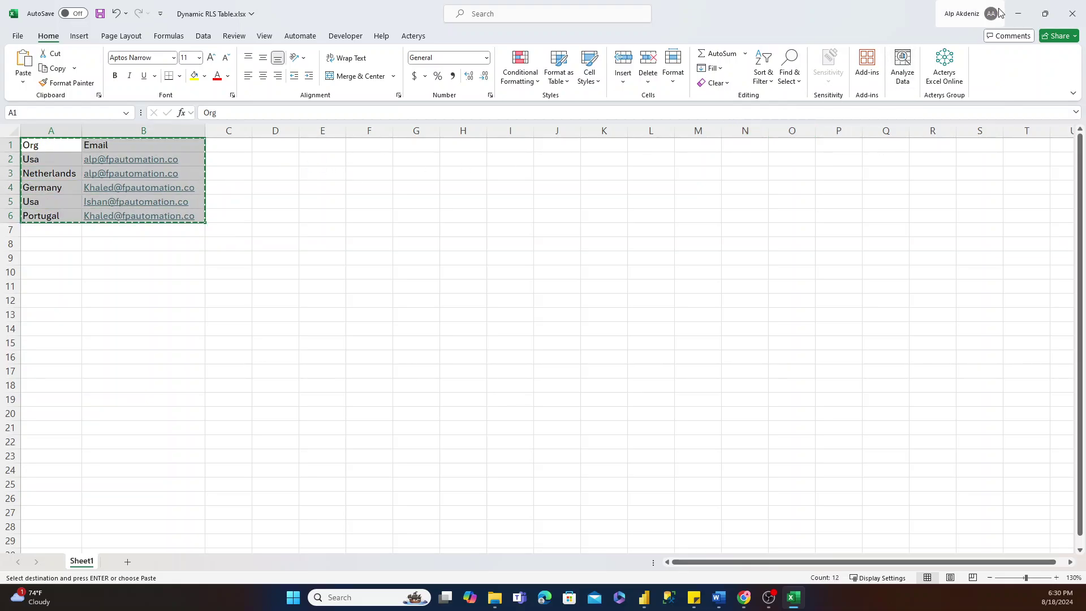
Paste the Org/Email rows into Enter data and load them as a table named 'DynamicRLS'.
{"action": "left_click", "coordinate": [1018, 13]}
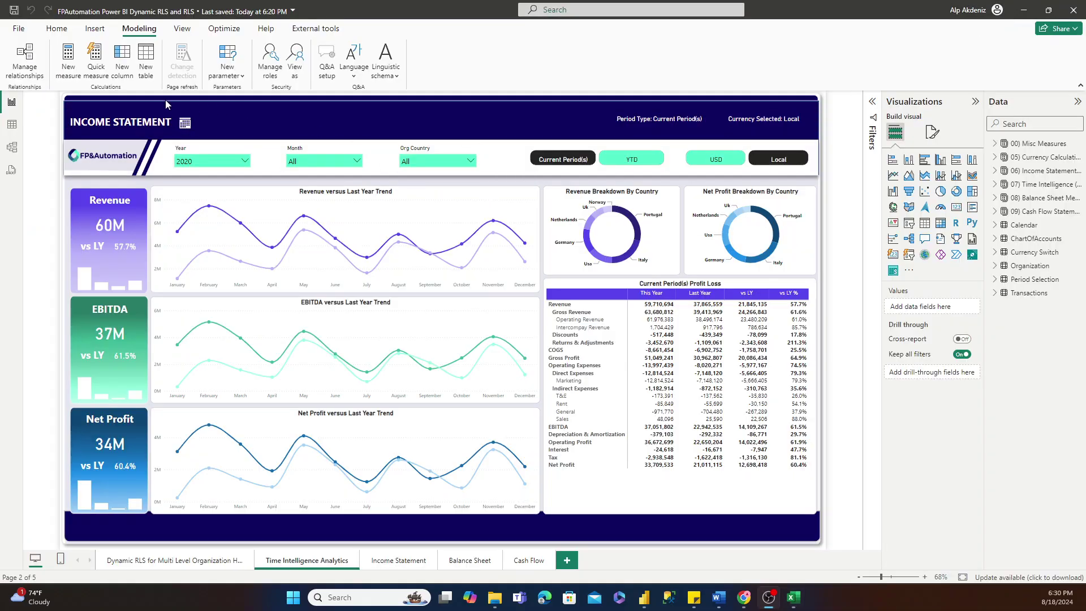
{"action": "left_click", "coordinate": [63, 32]}
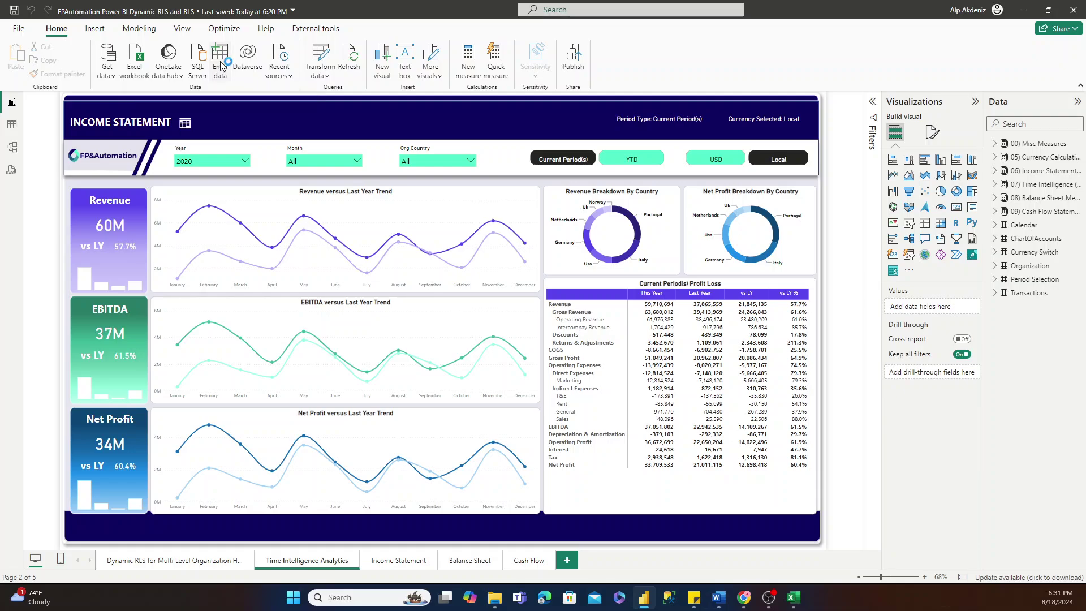
{"action": "left_click", "coordinate": [220, 68]}
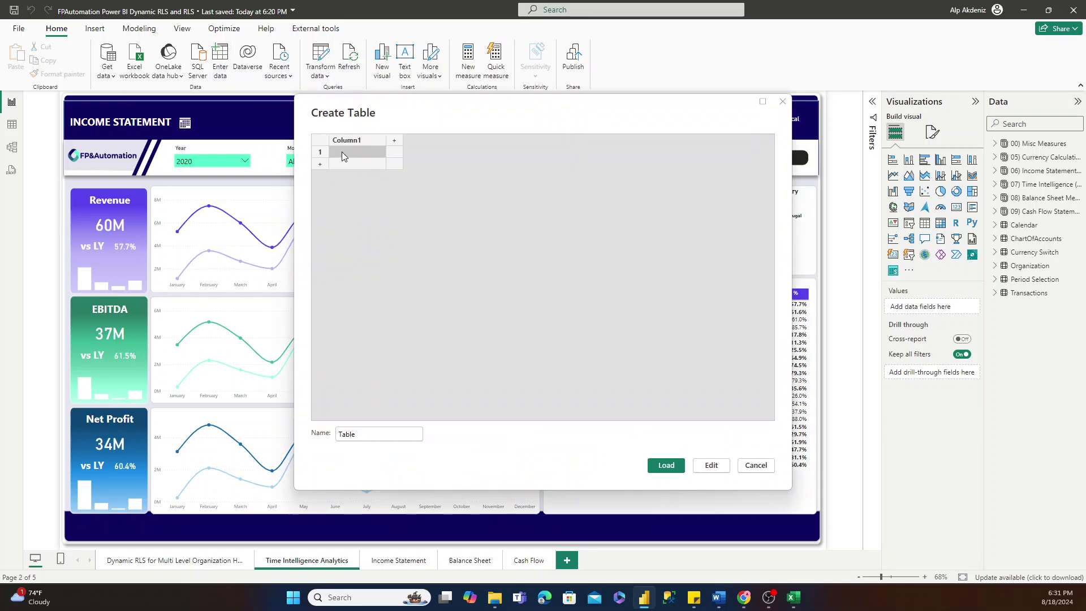
{"action": "key", "text": "ctrl+v"}
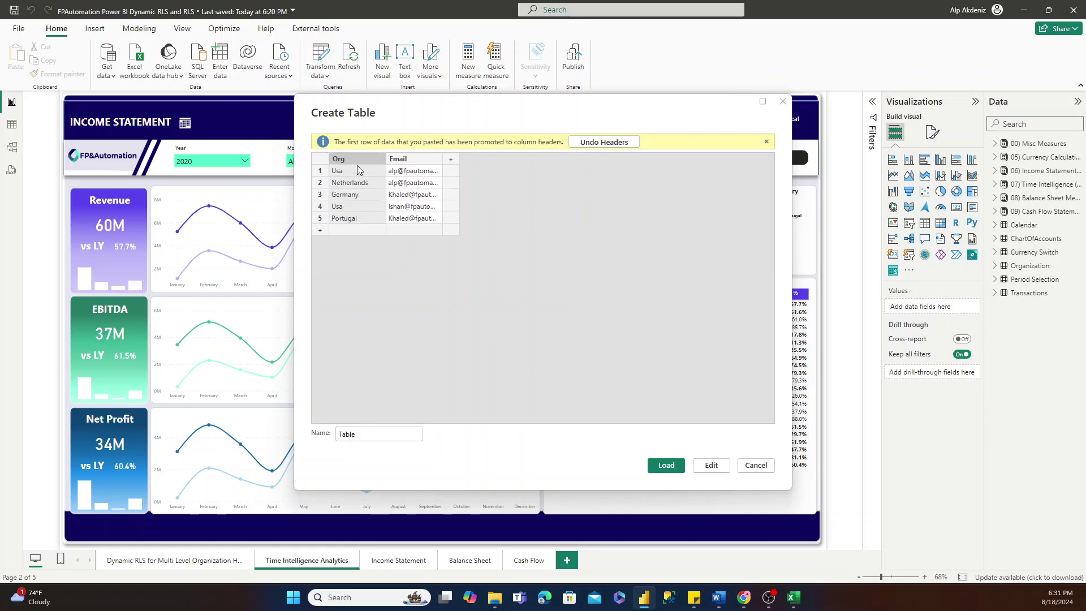
{"action": "double_click", "coordinate": [370, 435]}
{"action": "type", "text": "DynamicRLS"}
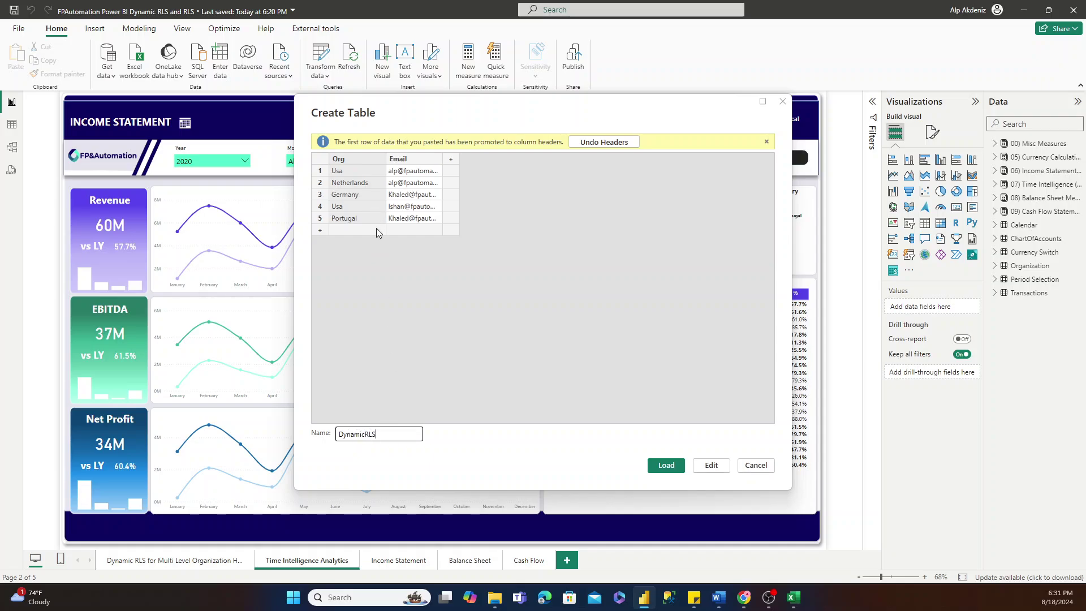
{"action": "left_click", "coordinate": [667, 465]}
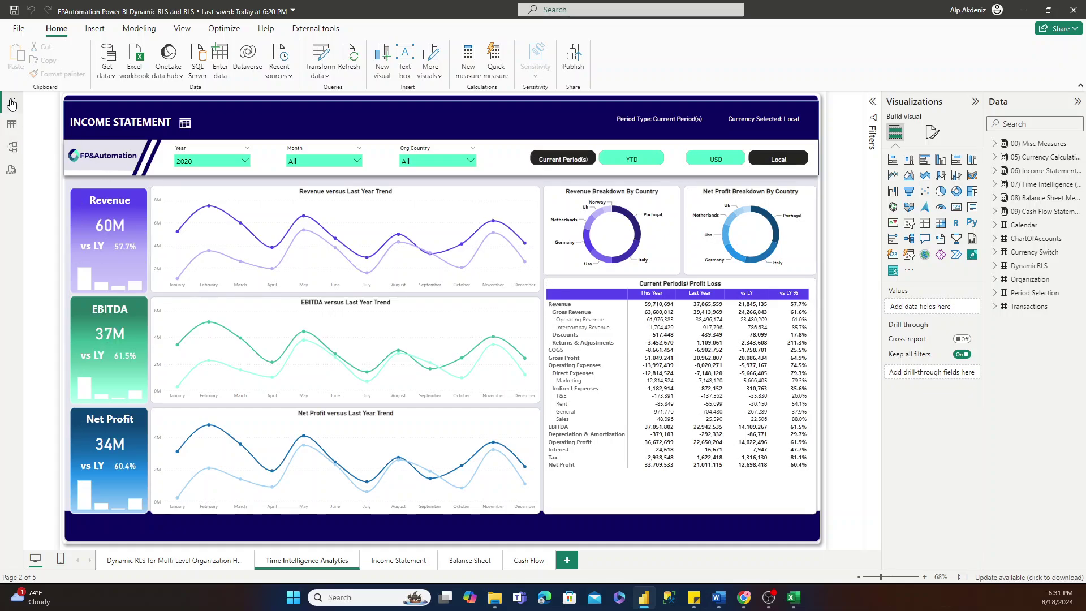
Add DynamicRLS to the model diagram and position it top-right beside the Organization table.
{"action": "left_click", "coordinate": [12, 147]}
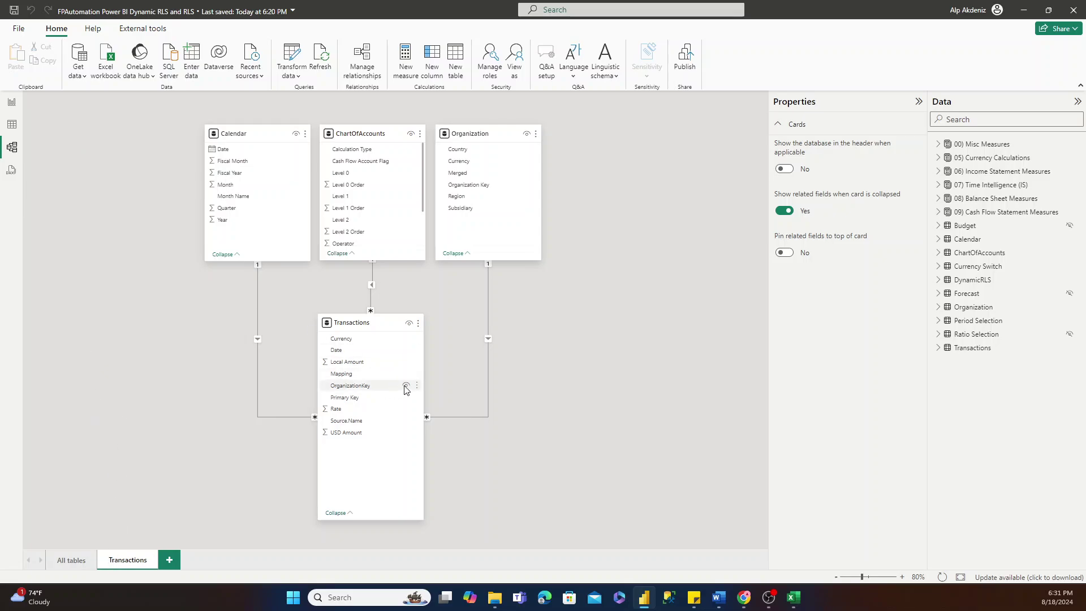
{"action": "left_click_drag", "start_coordinate": [350, 323], "coordinate": [354, 336]}
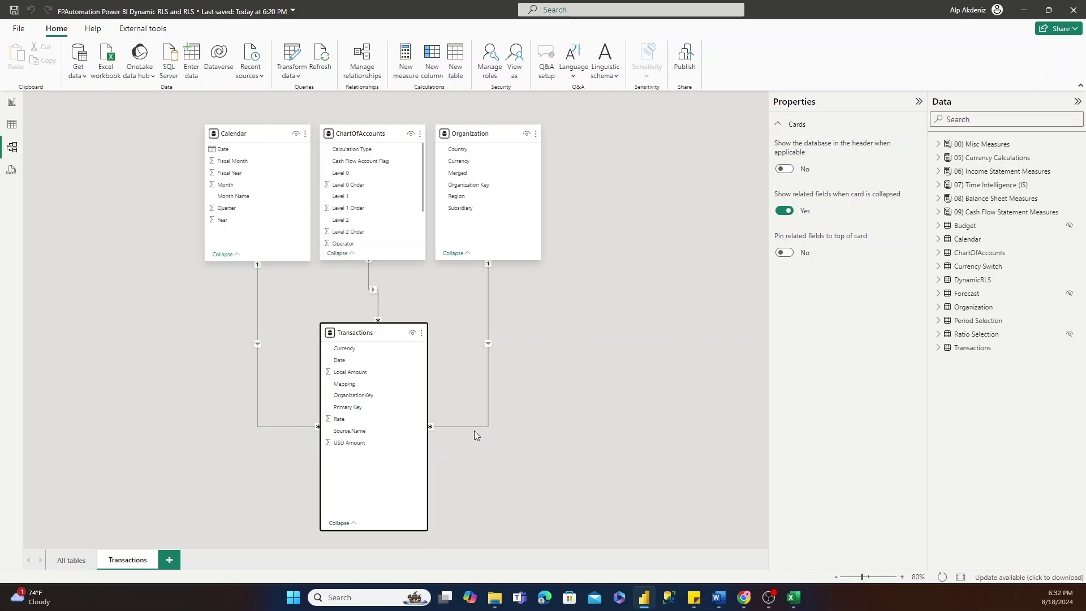
{"action": "left_click_drag", "start_coordinate": [963, 283], "coordinate": [681, 271]}
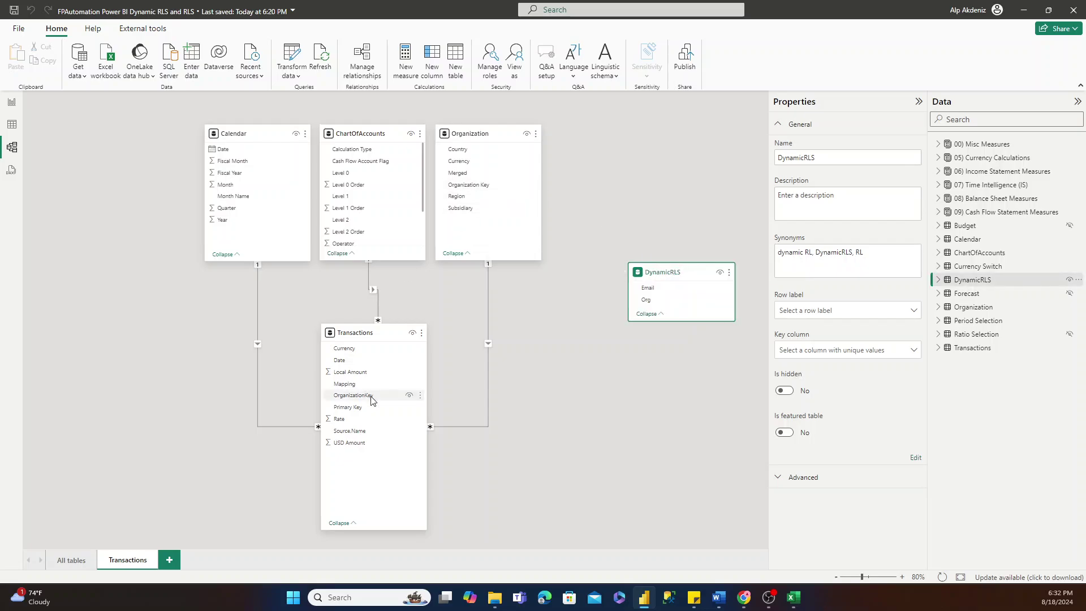
{"action": "left_click_drag", "start_coordinate": [679, 274], "coordinate": [663, 137]}
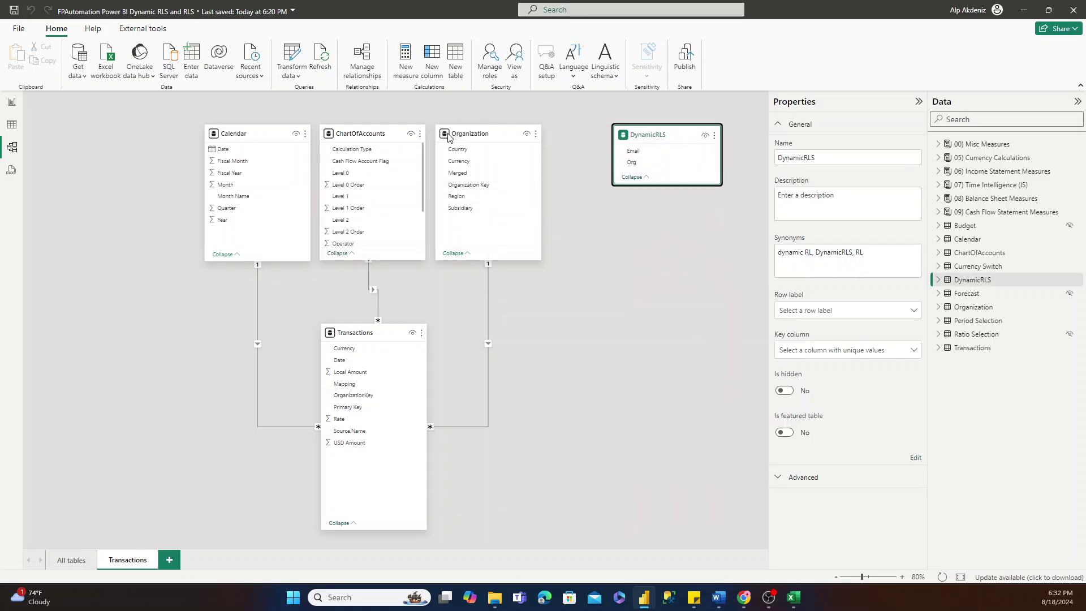
{"action": "left_click", "coordinate": [465, 138]}
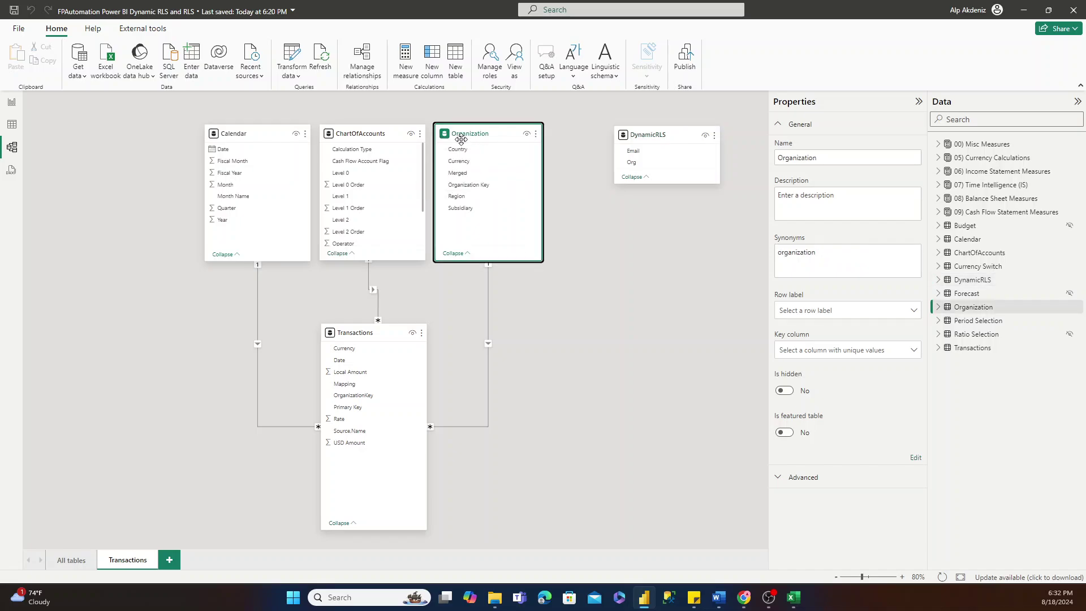
{"action": "left_click", "coordinate": [616, 140]}
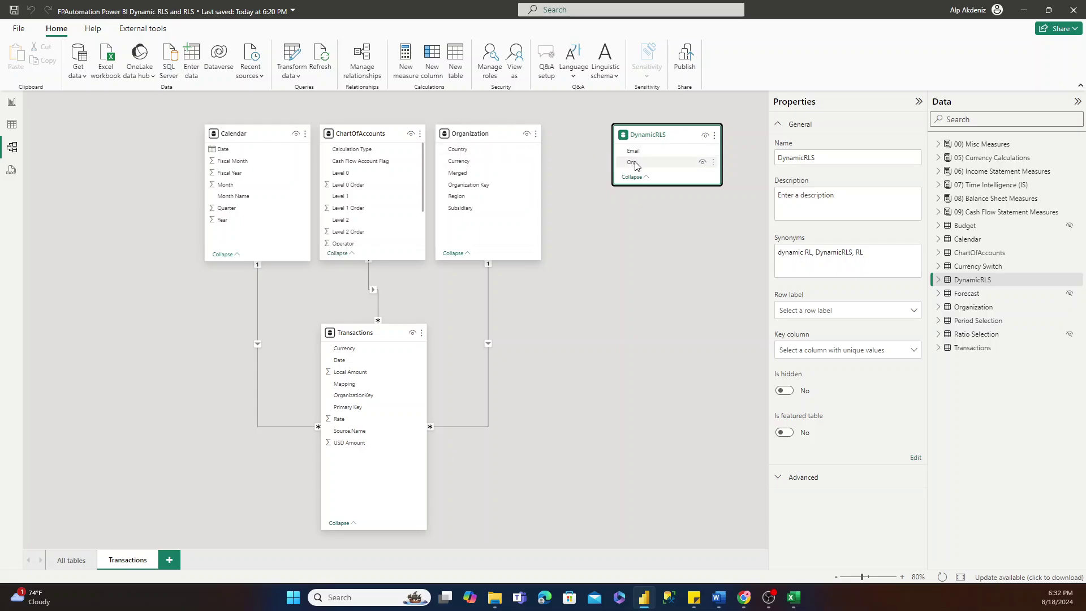
Relate DynamicRLS Org to Organization Country and open its Edit relationship settings.
{"action": "left_click_drag", "start_coordinate": [634, 163], "coordinate": [485, 153]}
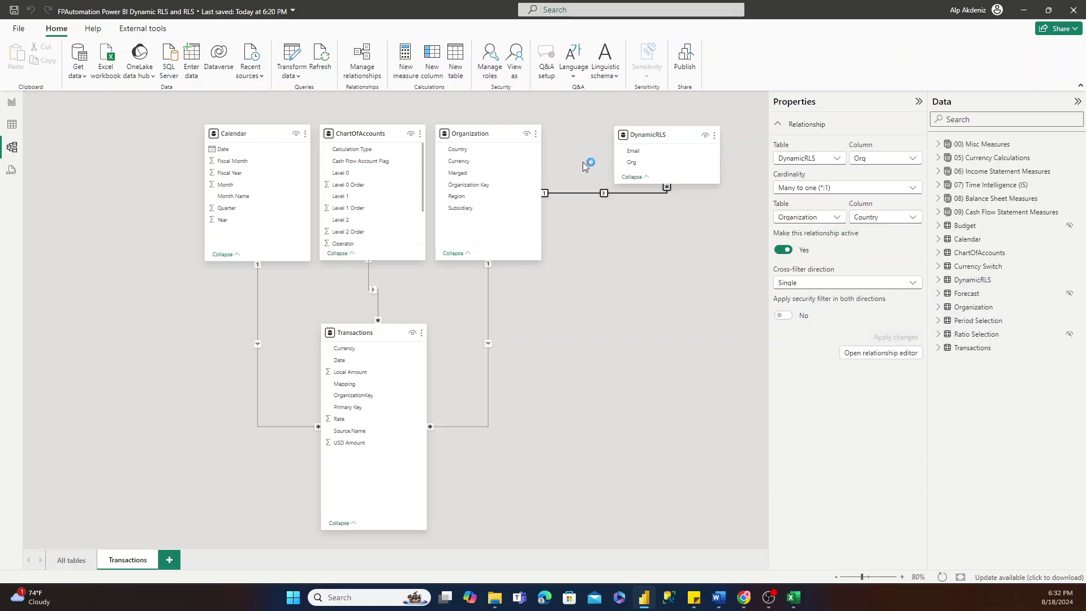
{"action": "double_click", "coordinate": [579, 196]}
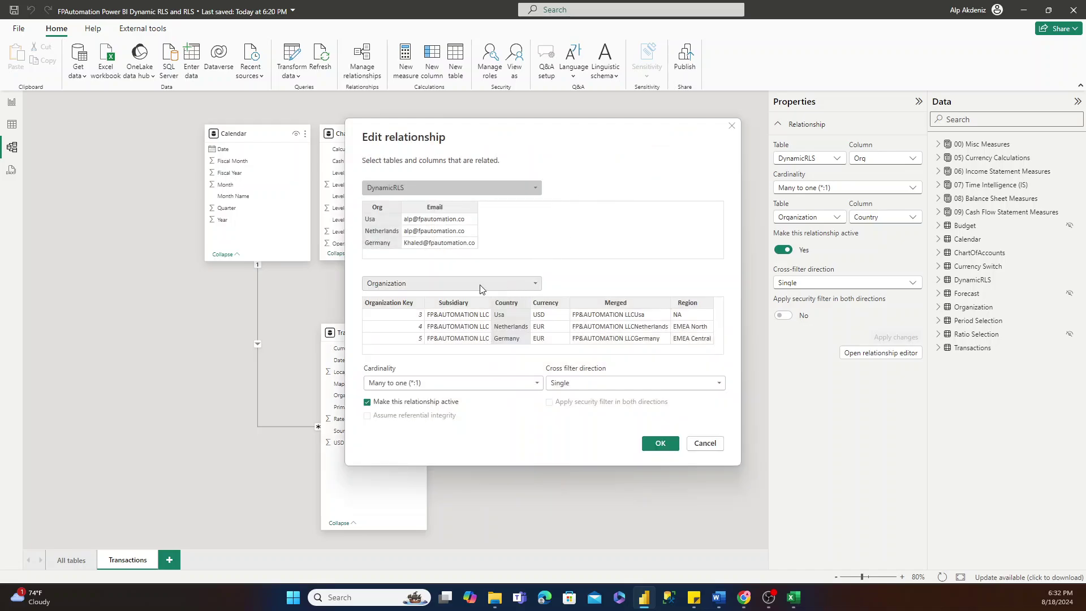
{"action": "left_click", "coordinate": [385, 225]}
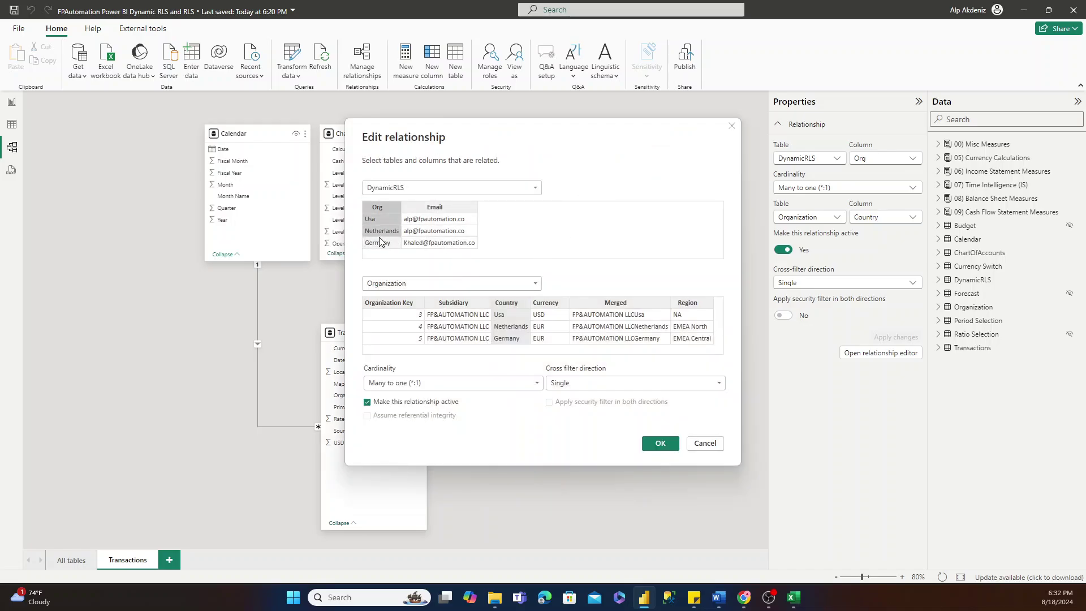
{"action": "left_click", "coordinate": [506, 314]}
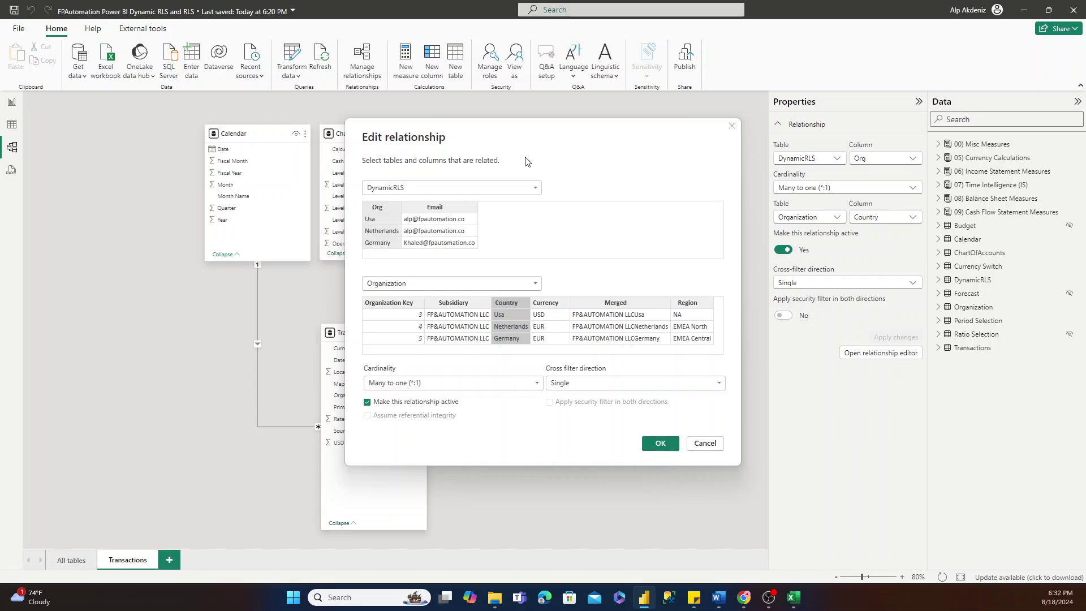
{"action": "left_click_drag", "start_coordinate": [495, 129], "coordinate": [596, 236]}
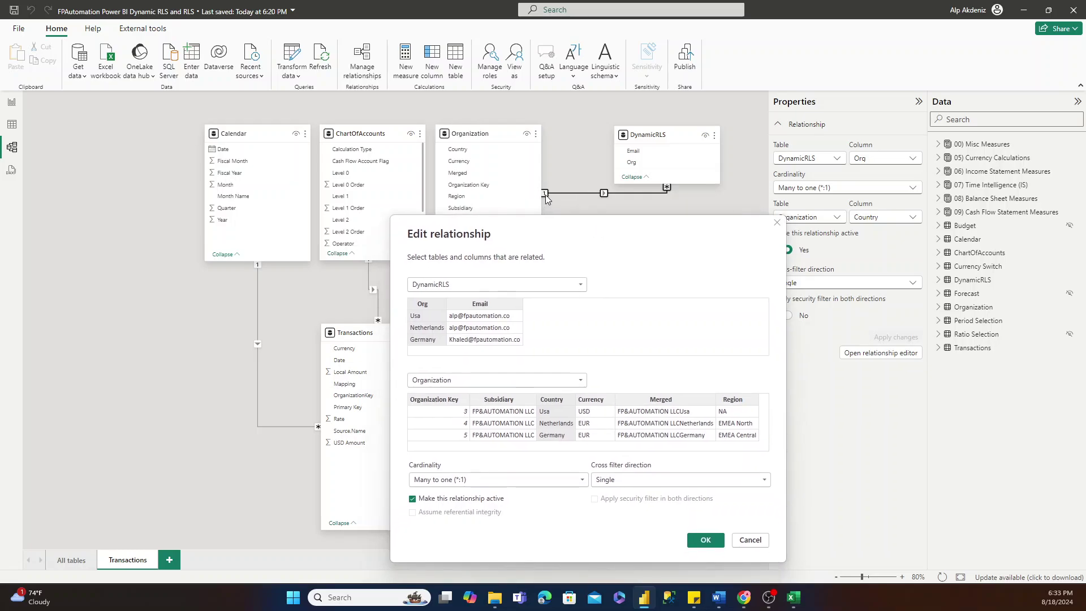
{"action": "left_click_drag", "start_coordinate": [530, 244], "coordinate": [660, 245]}
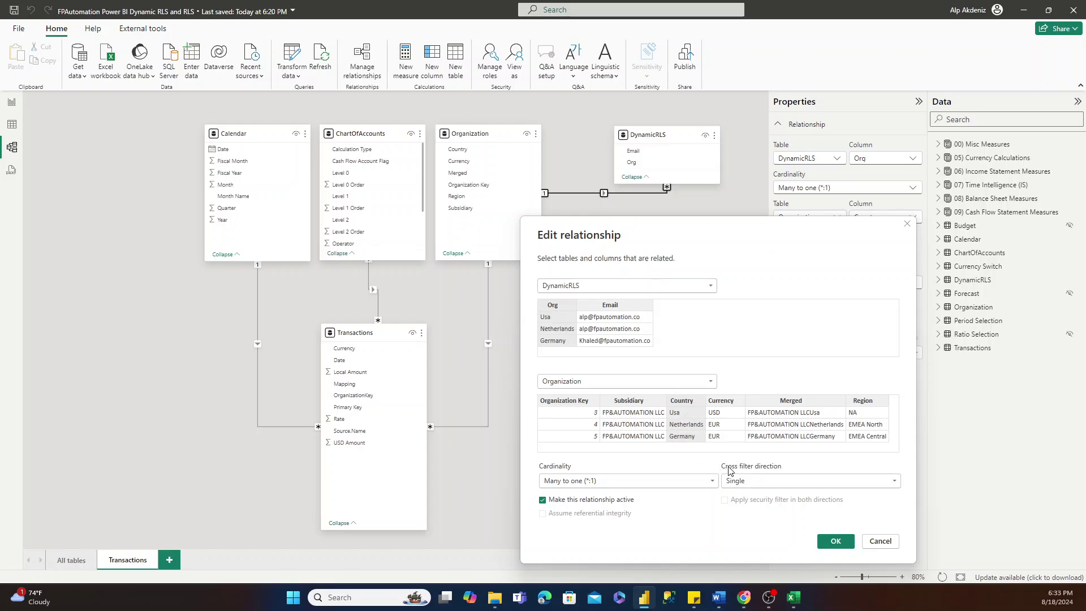
Set cross filter direction to Both with security filtering in both directions, then open Manage roles.
{"action": "left_click", "coordinate": [768, 481]}
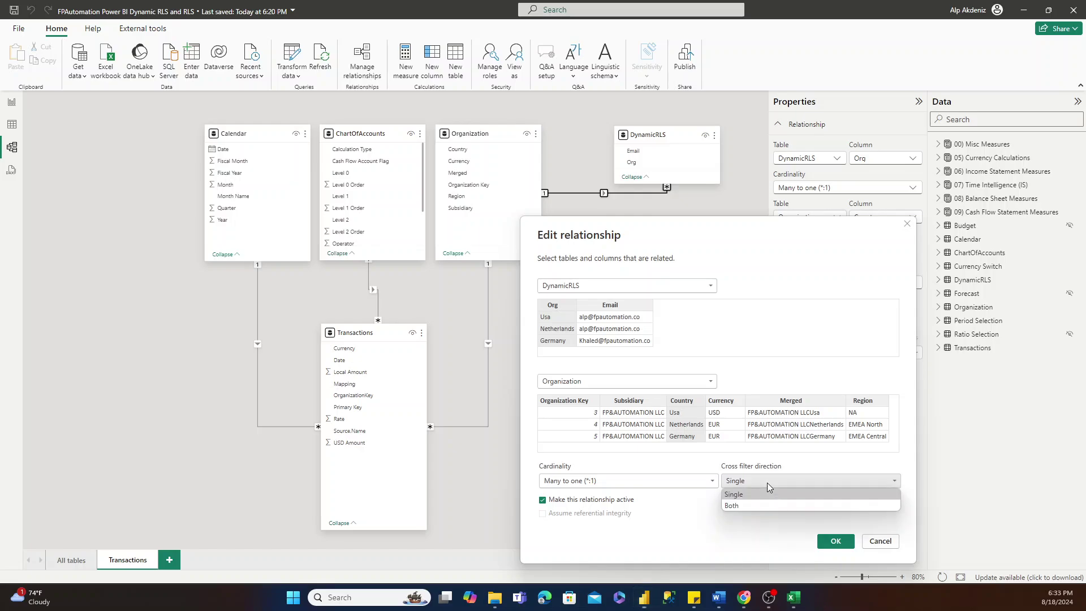
{"action": "left_click", "coordinate": [736, 506]}
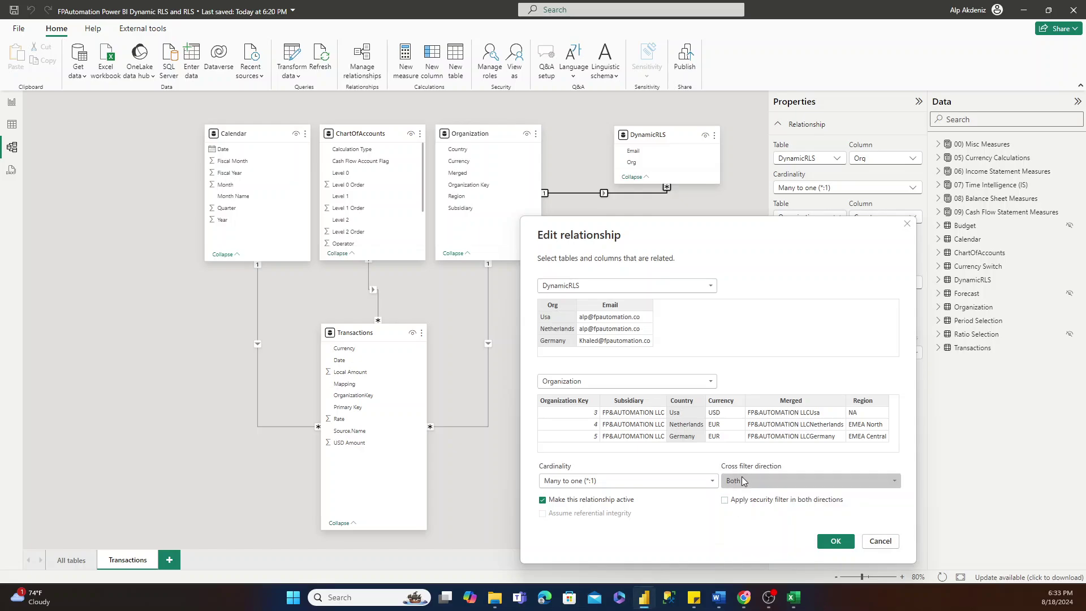
{"action": "left_click", "coordinate": [724, 501]}
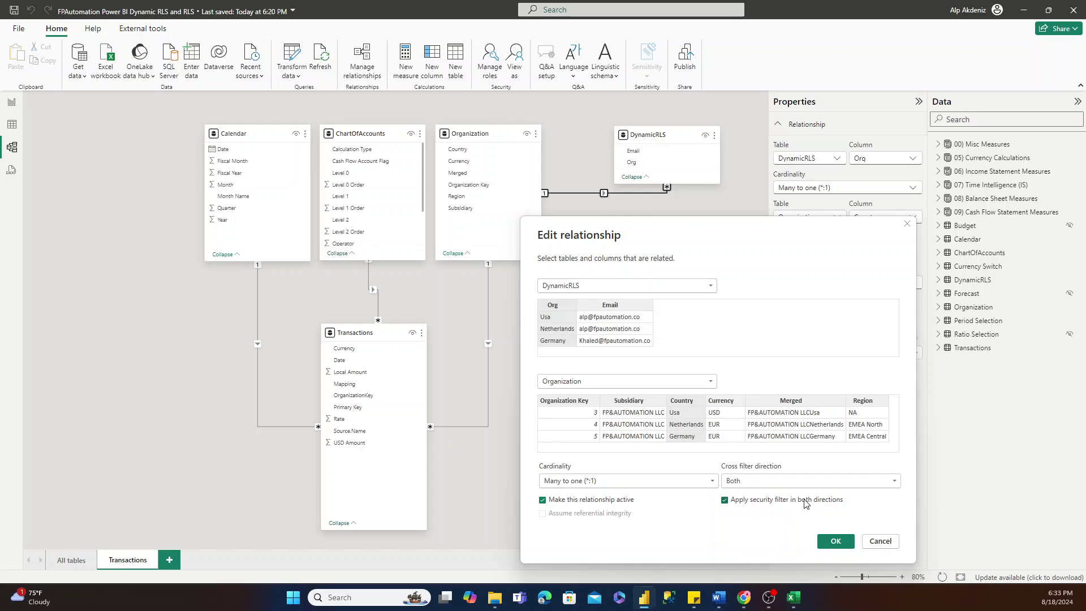
{"action": "left_click", "coordinate": [836, 540]}
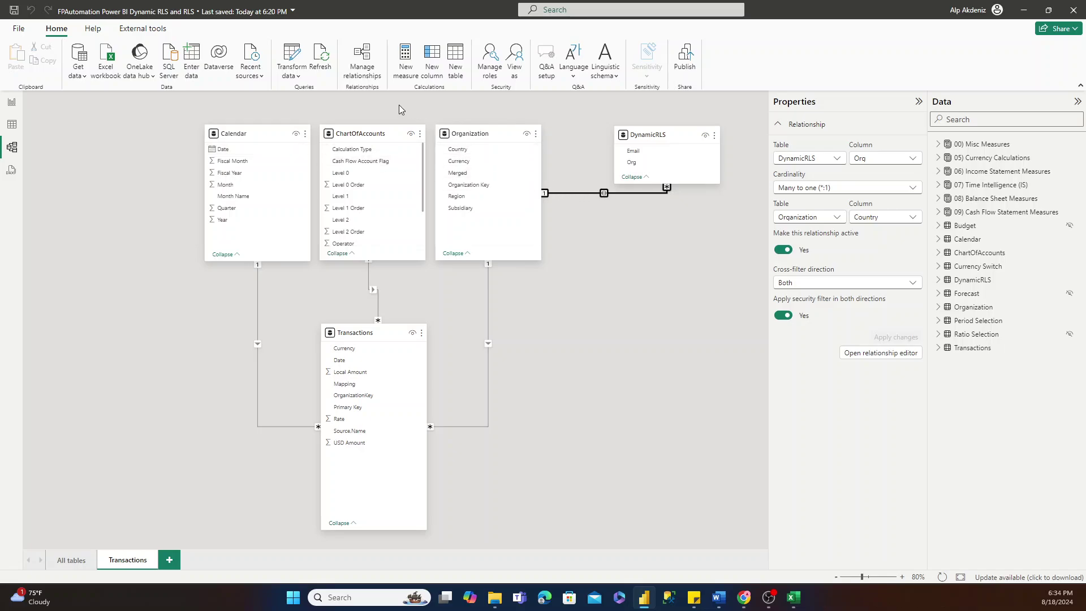
{"action": "left_click", "coordinate": [490, 70]}
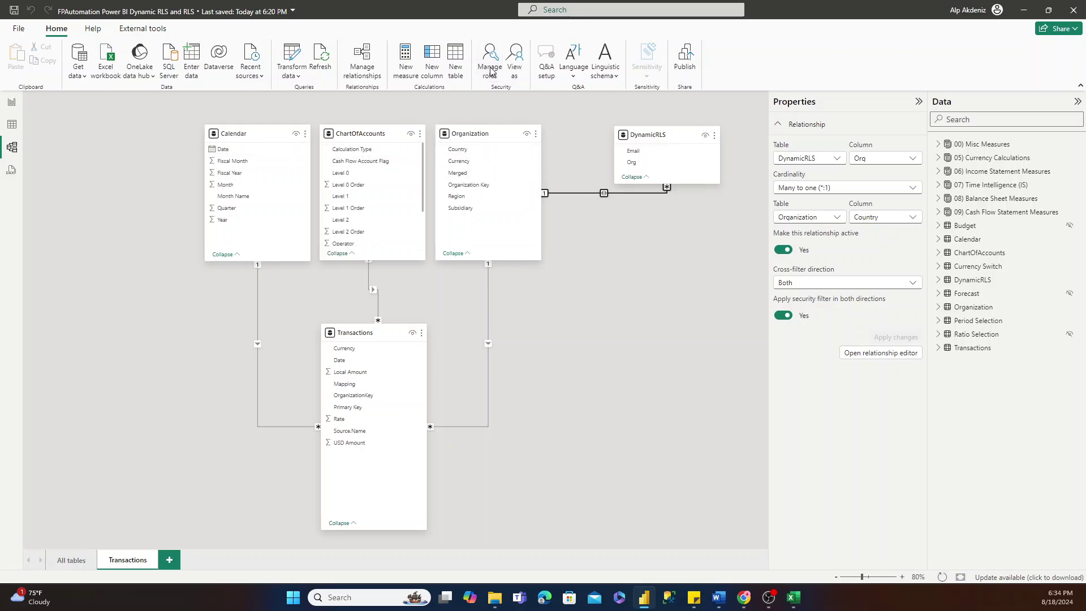
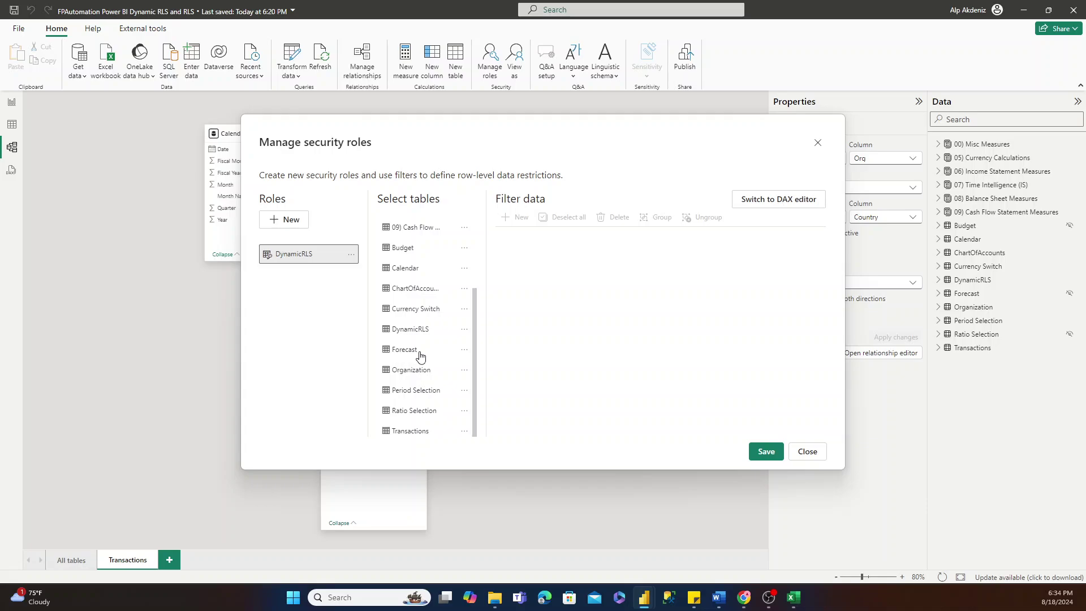
Add an Email Equals filter rule on the DynamicRLS table, leaving the value empty.
{"action": "left_click", "coordinate": [465, 371]}
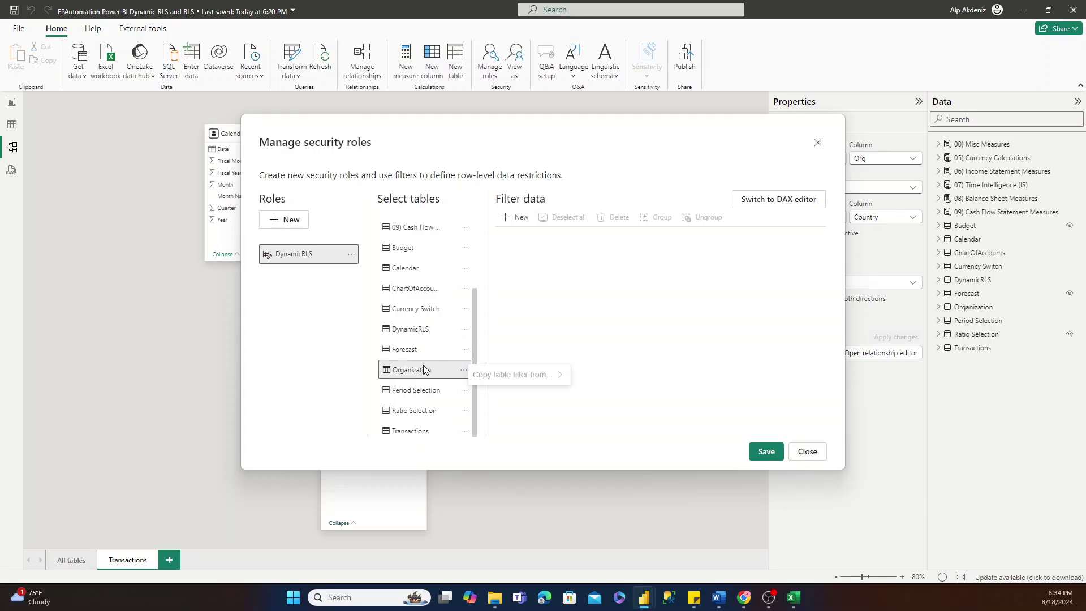
{"action": "left_click", "coordinate": [405, 338]}
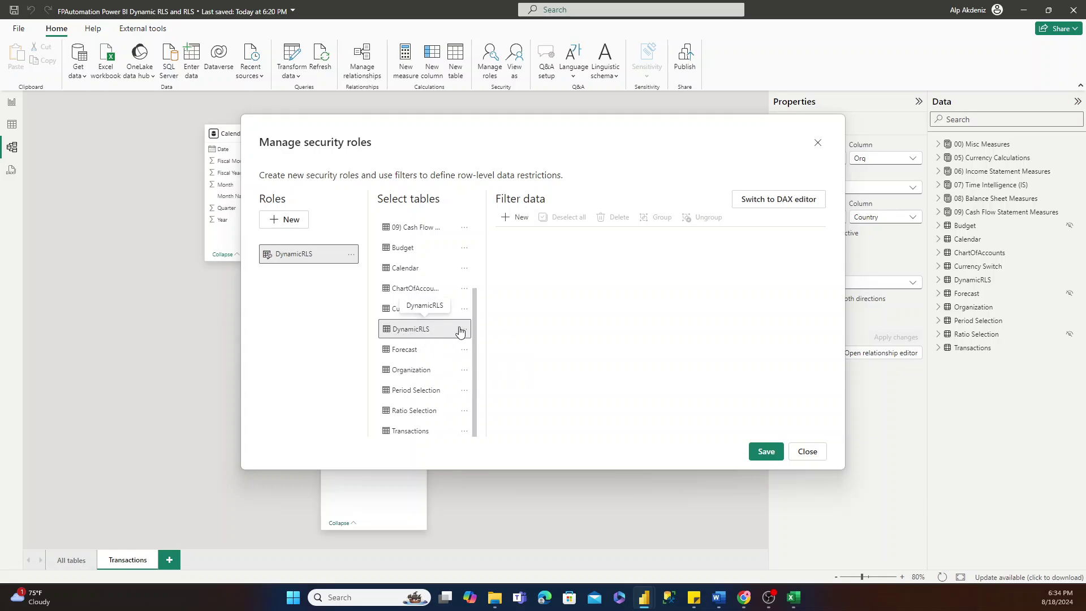
{"action": "left_click", "coordinate": [464, 331]}
{"action": "left_click", "coordinate": [521, 220]}
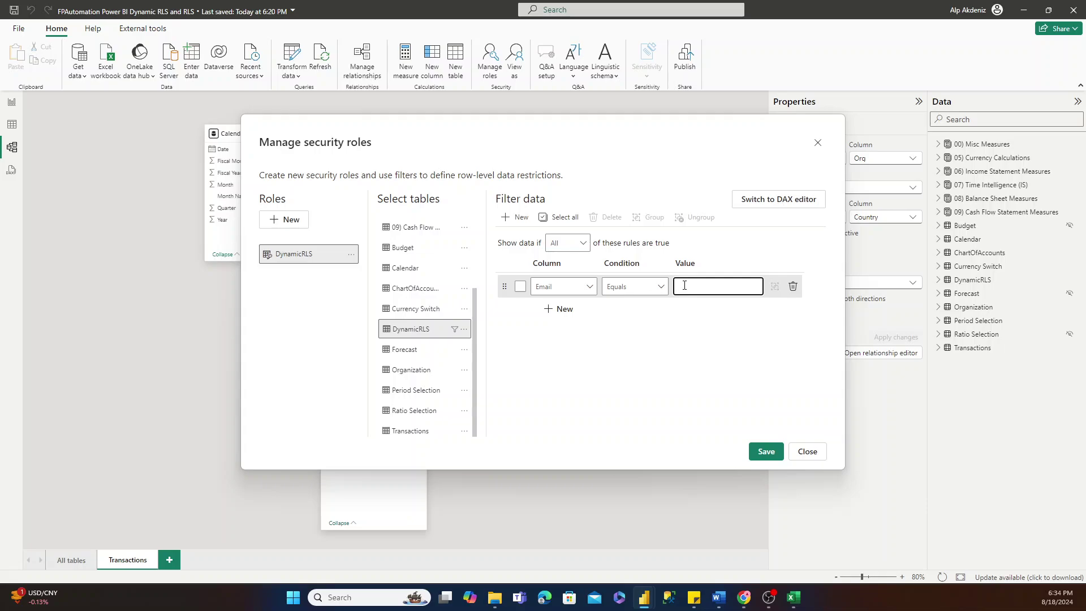
Replace the rule with the DAX filter [Email] = USERPRINCIPALNAME() and confirm it.
{"action": "left_click", "coordinate": [764, 201]}
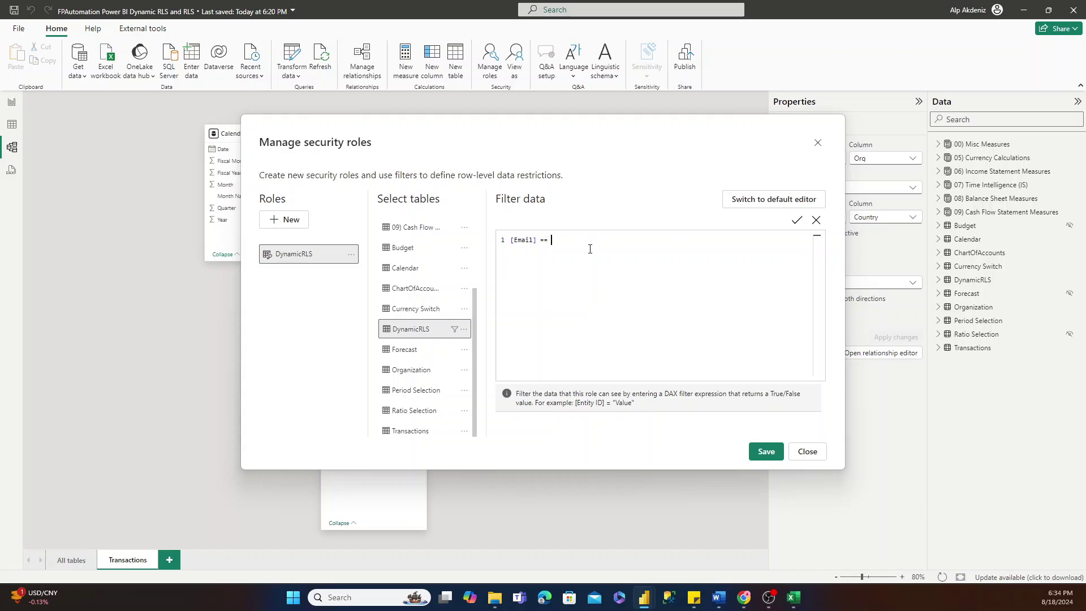
{"action": "type", "text": "User"}
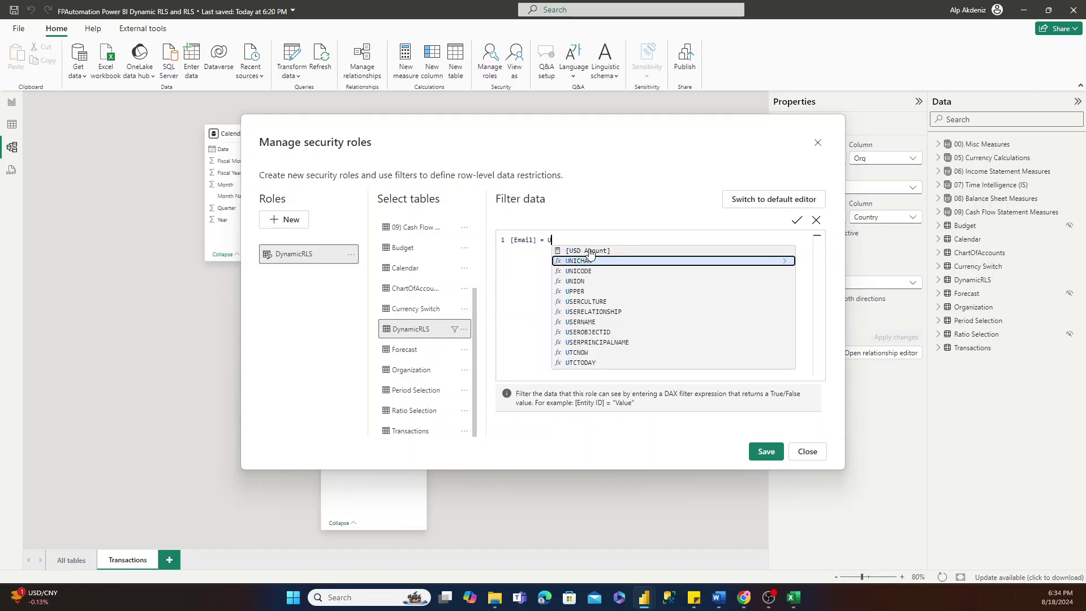
{"action": "key", "text": "Down"}
{"action": "key", "text": "Down"}
{"action": "key", "text": "Down"}
{"action": "key", "text": "Down"}
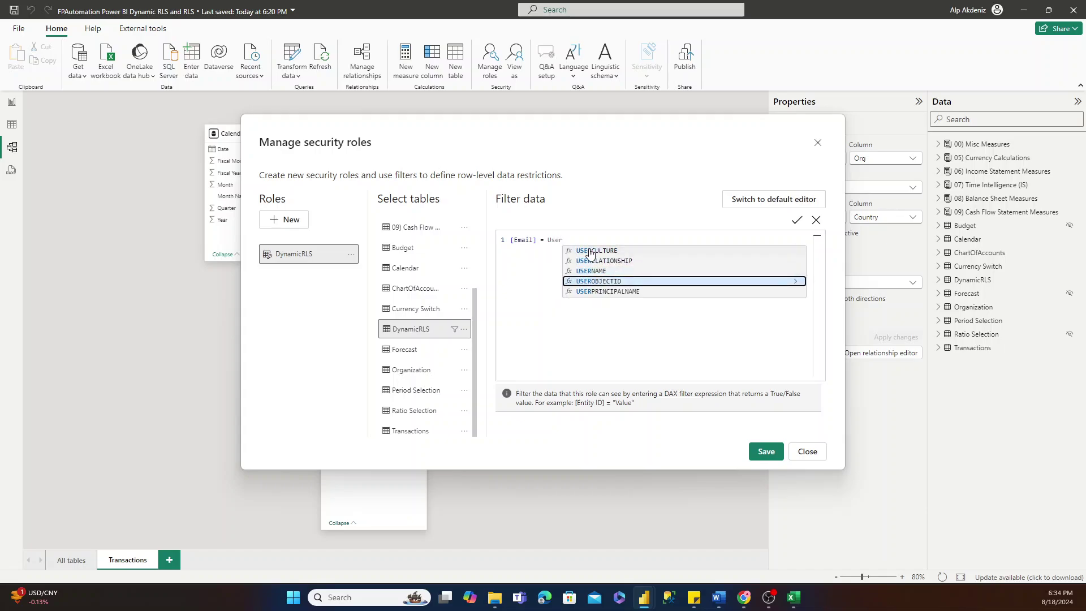
{"action": "key", "text": "Tab"}
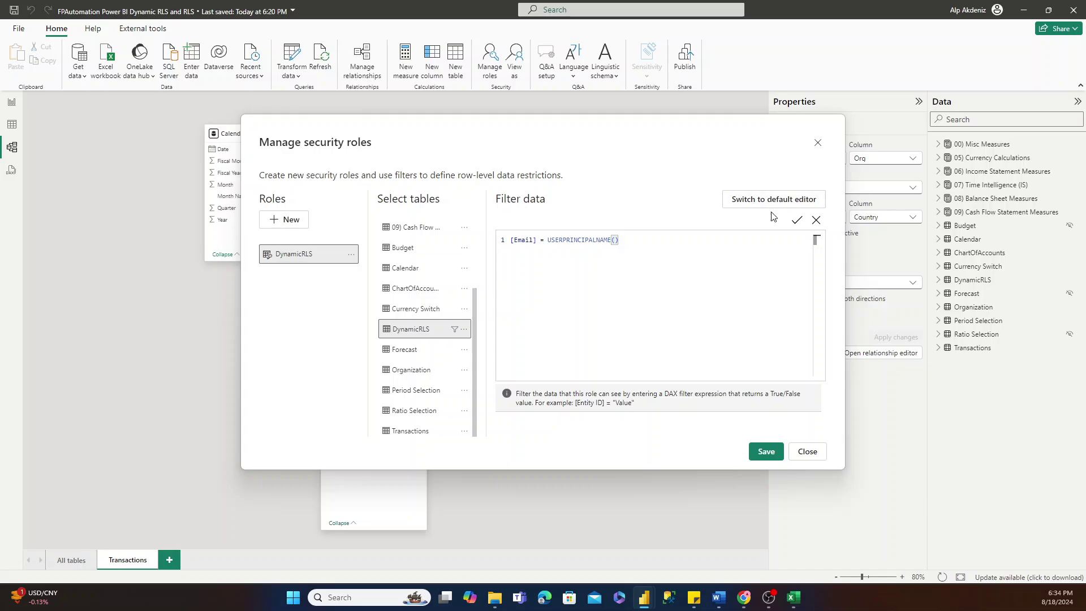
{"action": "left_click", "coordinate": [797, 220]}
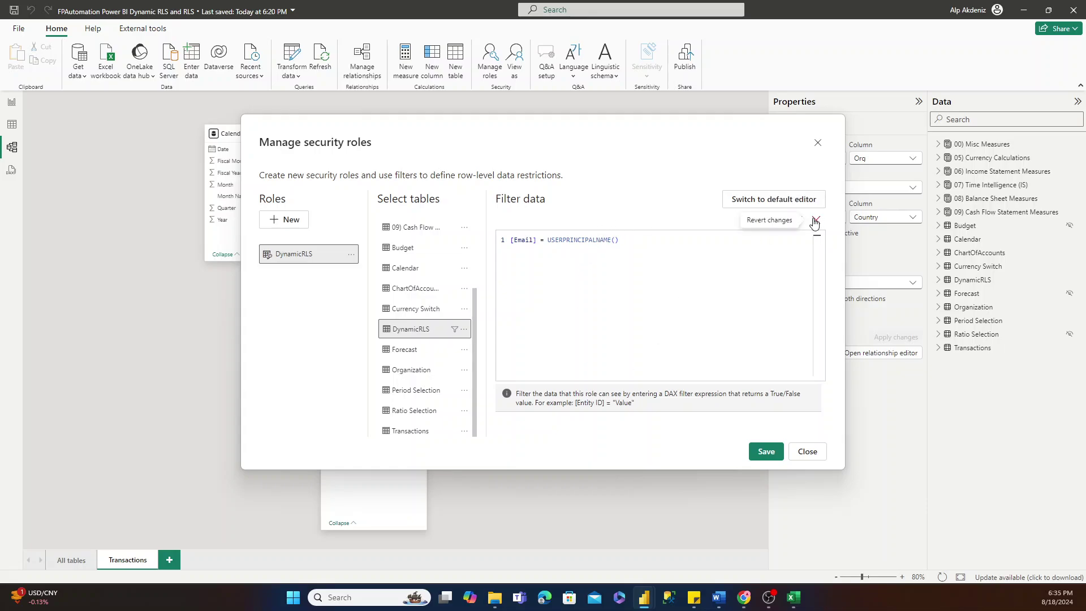
Highlight the USERPRINCIPALNAME() and [Email] parts of the expression, then save the role changes.
{"action": "left_click_drag", "start_coordinate": [620, 240], "coordinate": [548, 241]}
{"action": "left_click", "coordinate": [547, 241]}
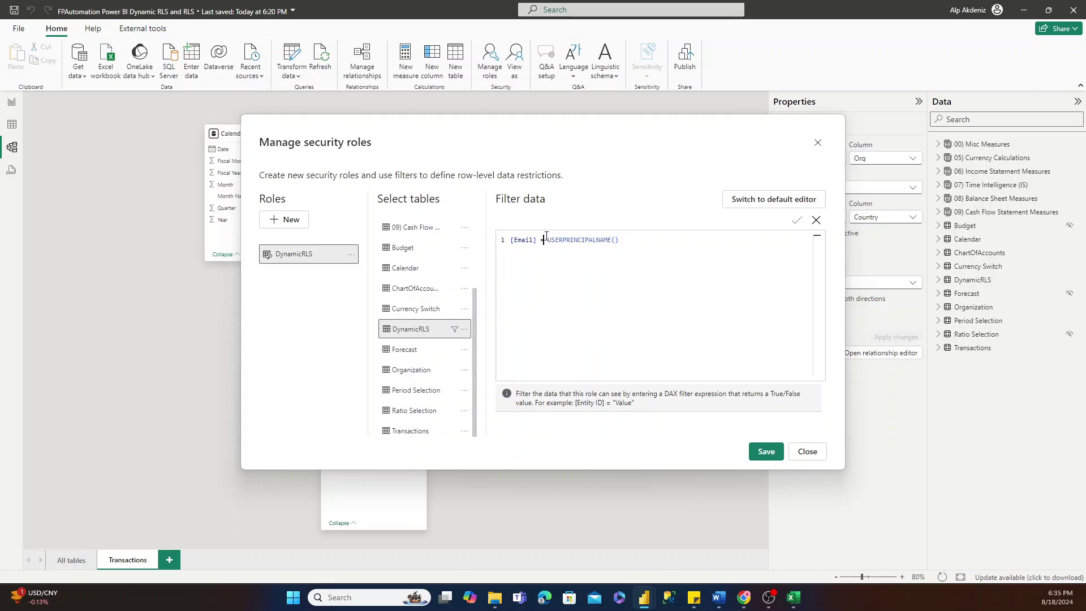
{"action": "left_click_drag", "start_coordinate": [550, 241], "coordinate": [632, 240]}
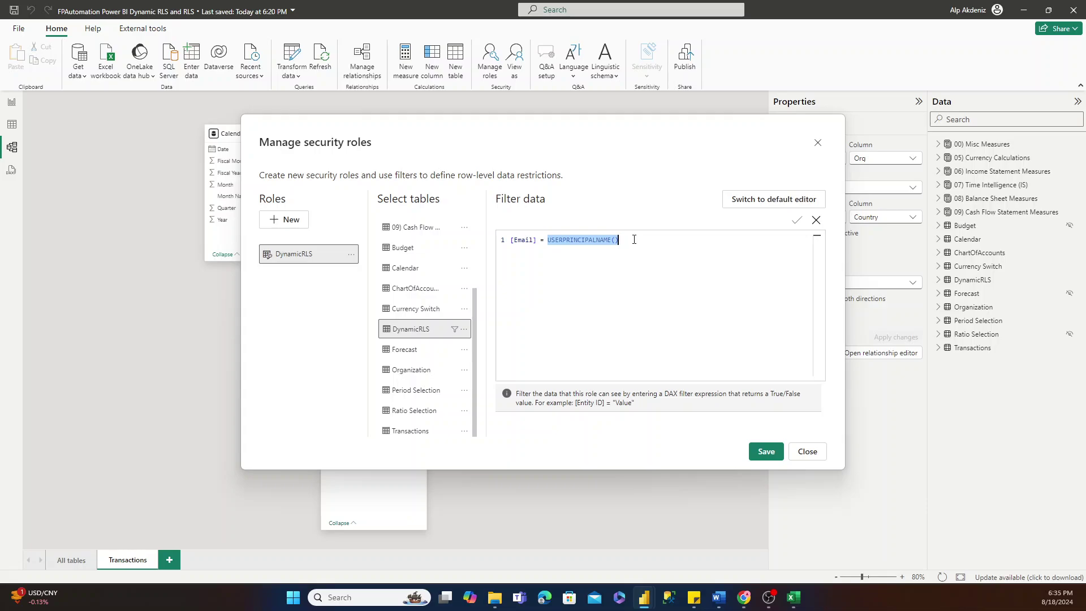
{"action": "left_click", "coordinate": [521, 241]}
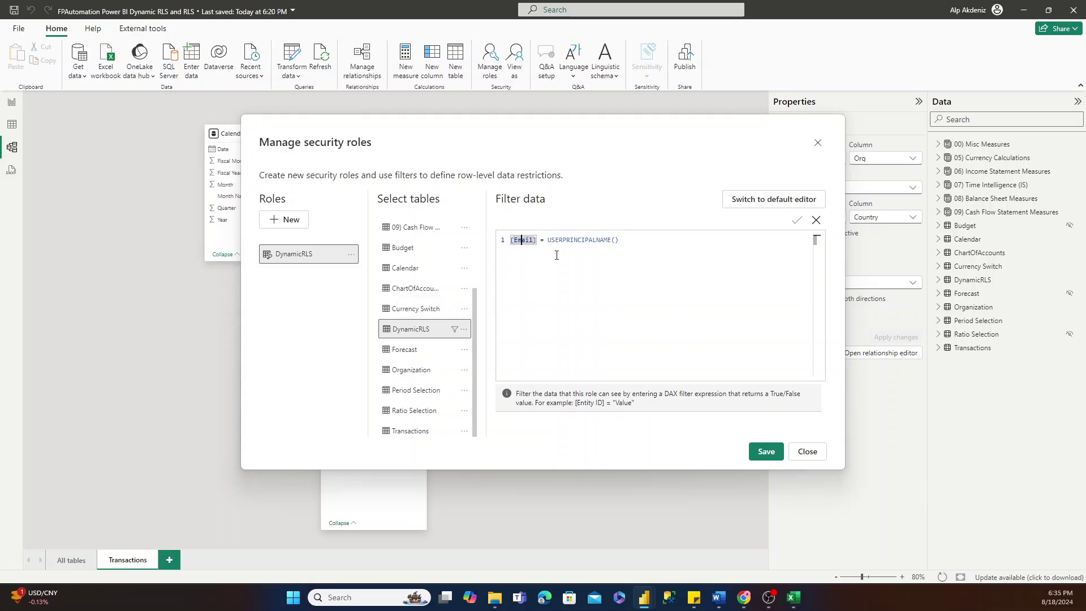
{"action": "left_click", "coordinate": [767, 452]}
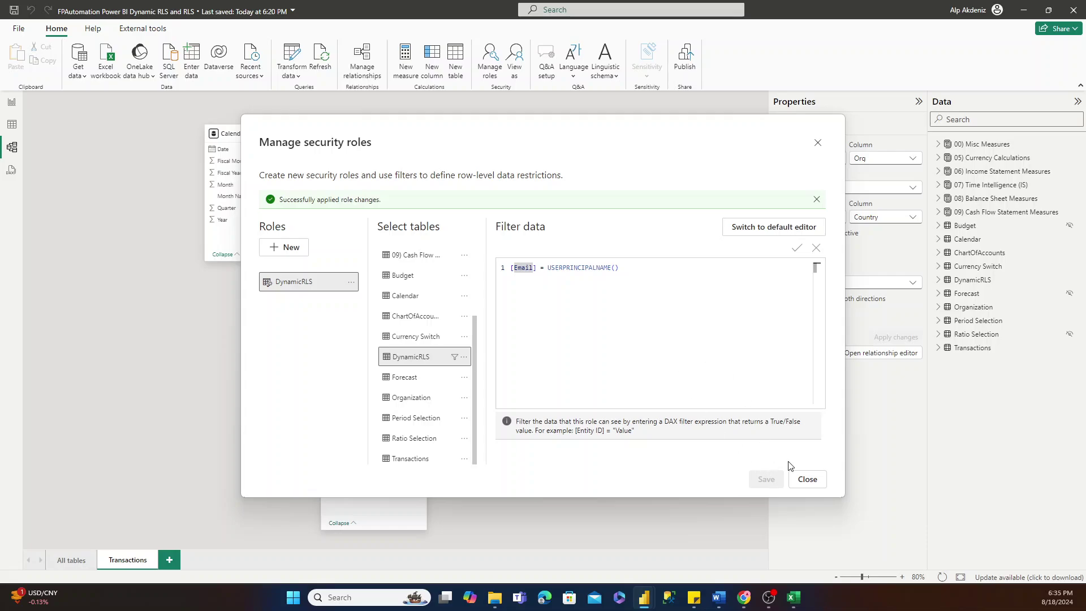
Close Manage security roles and return to the Time Intelligence Analytics report page.
{"action": "left_click", "coordinate": [807, 478]}
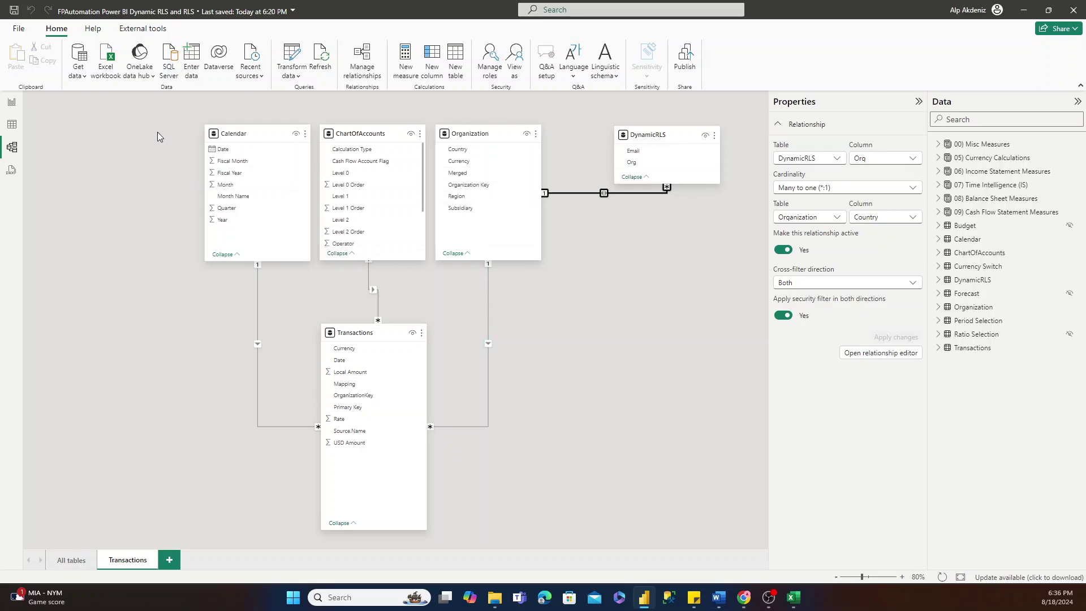
{"action": "left_click", "coordinate": [12, 105]}
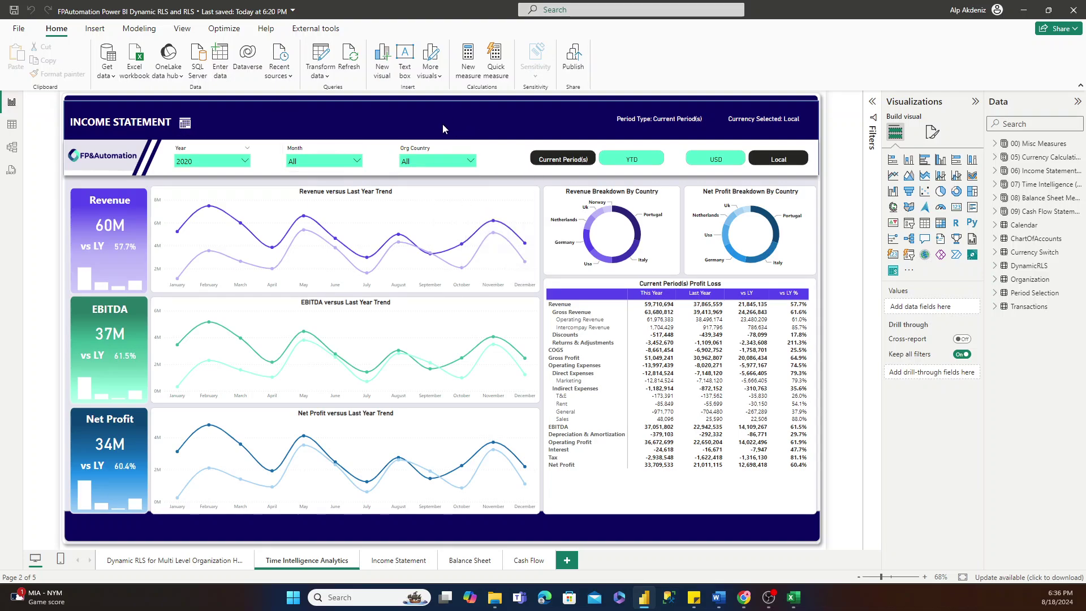
Create the measure User Principal Name = USERPRINCIPALNAME() in the 00) Misc Measures table.
{"action": "left_click", "coordinate": [994, 145]}
{"action": "left_click", "coordinate": [139, 28]}
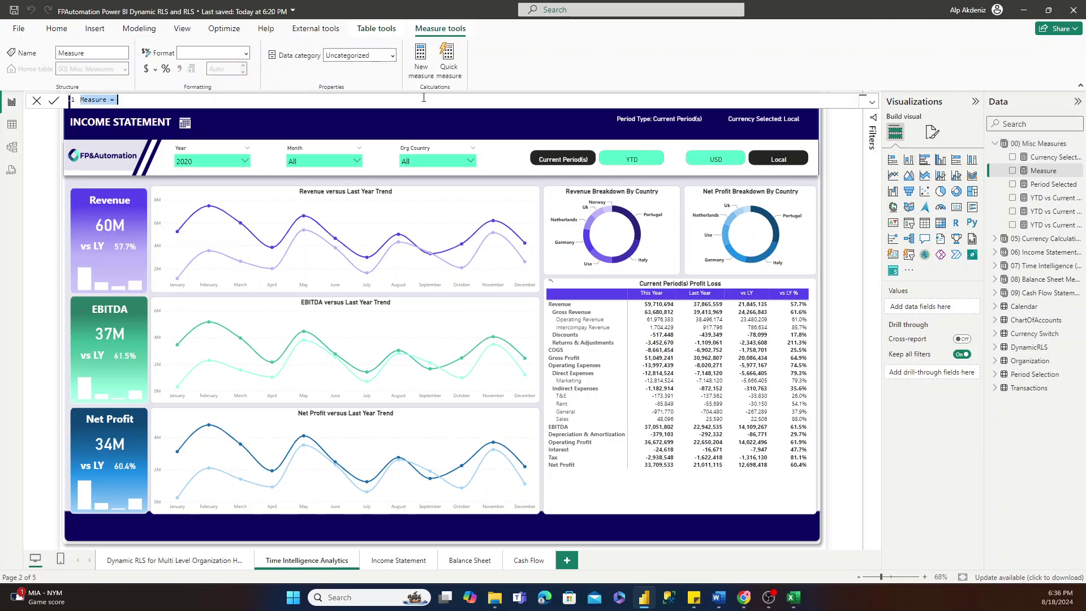
{"action": "type", "text": "User Principal Name"}
{"action": "key", "text": "End"}
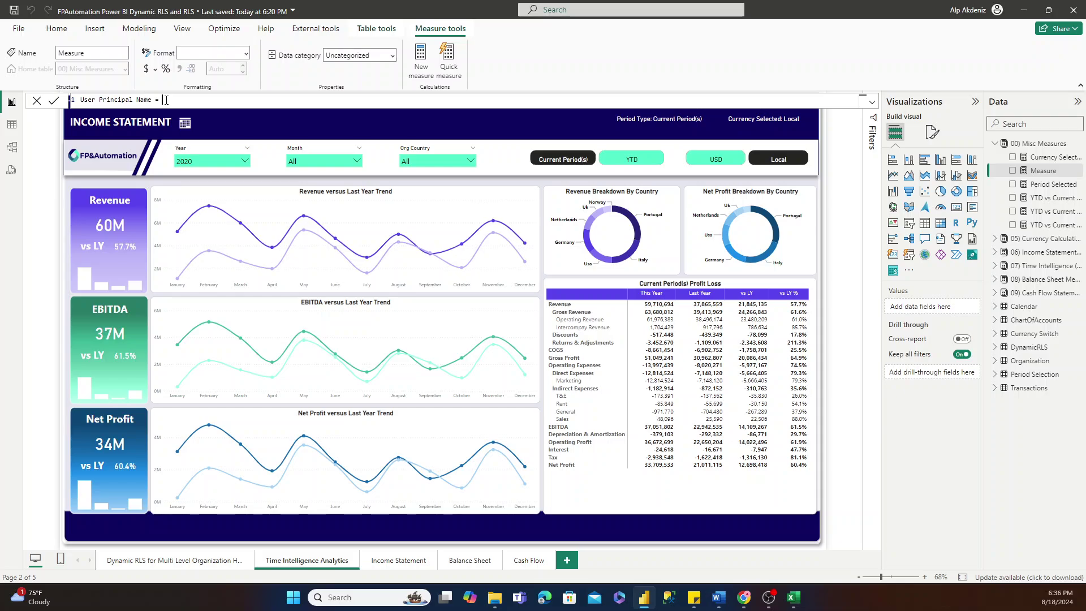
{"action": "type", "text": "user"}
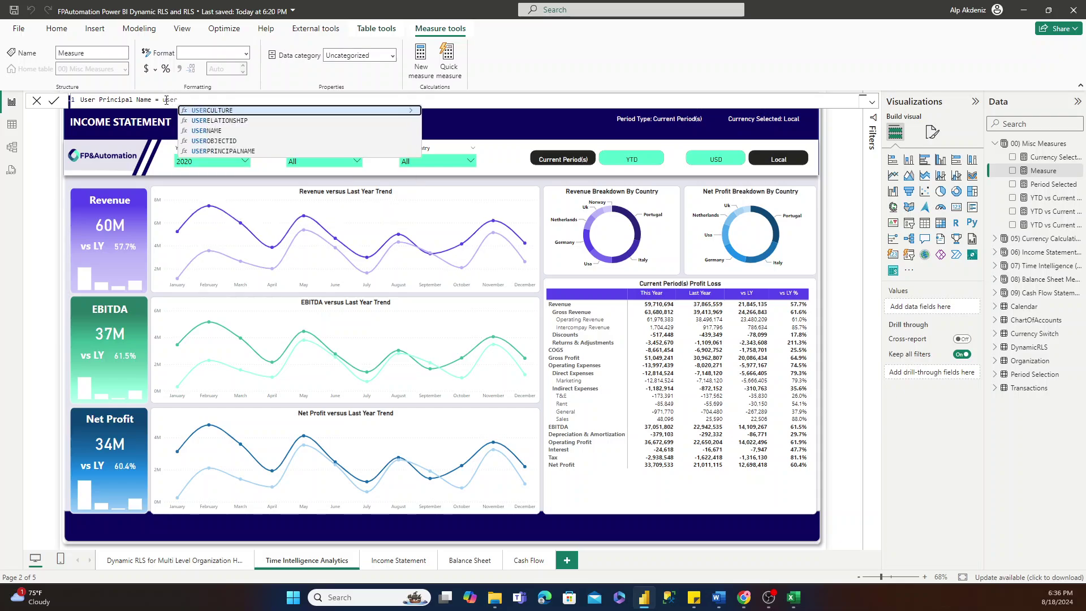
{"action": "key", "text": "Down"}
{"action": "key", "text": "Down"}
{"action": "key", "text": "Down"}
{"action": "key", "text": "Down"}
{"action": "key", "text": "Tab"}
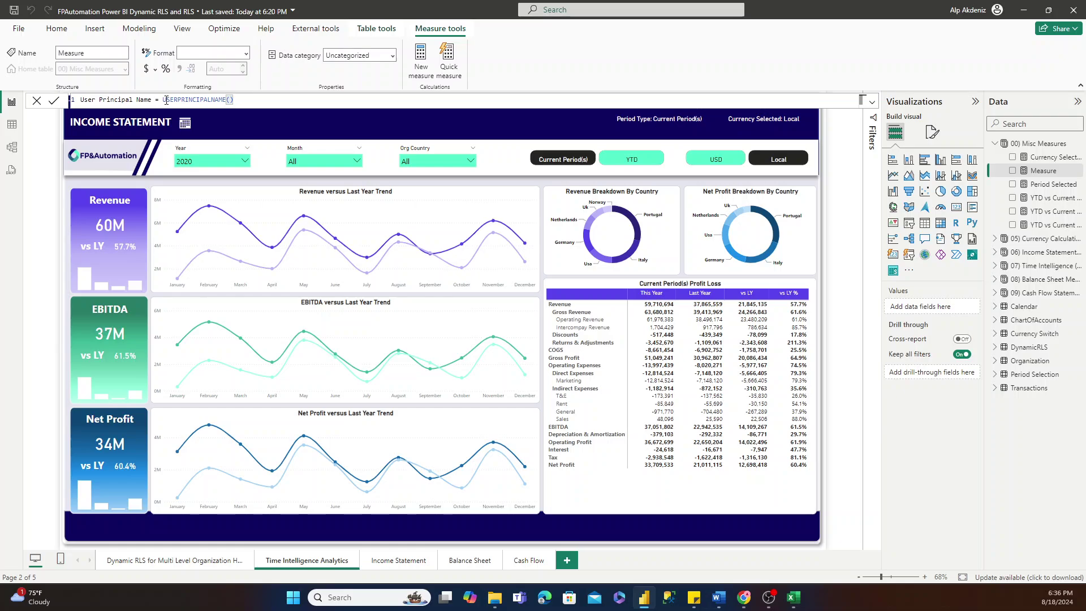
{"action": "key", "text": "Return"}
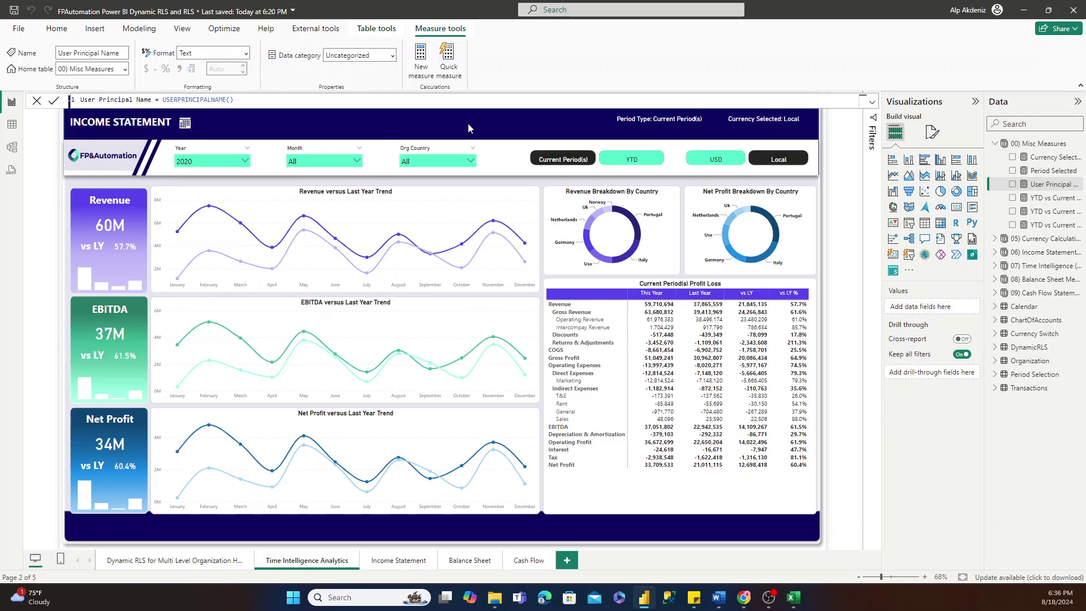
Add a wide card across the header showing the User Principal Name measure.
{"action": "left_click", "coordinate": [956, 207]}
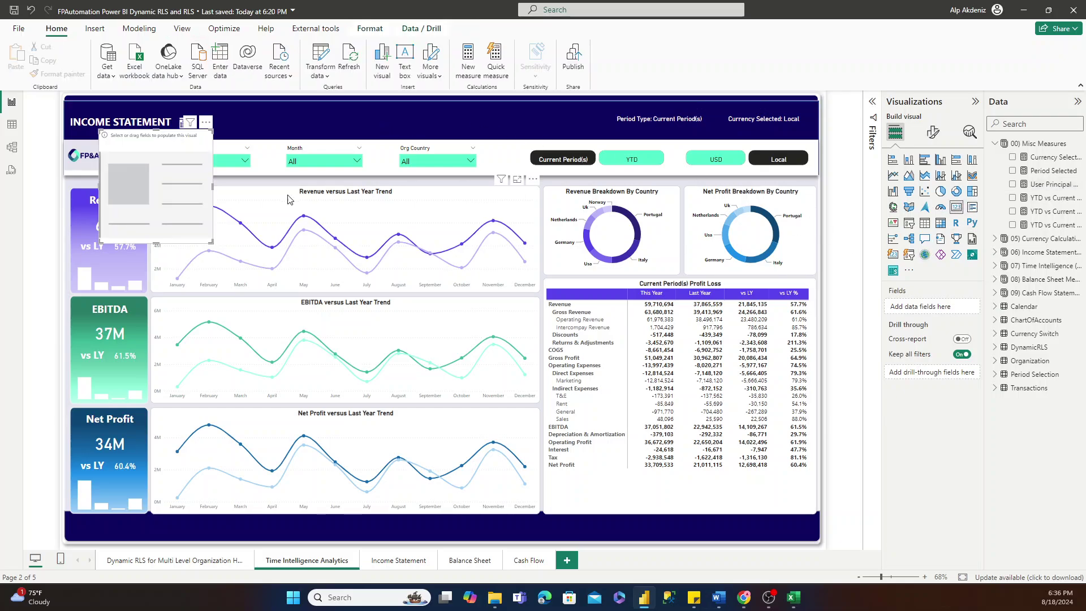
{"action": "left_click_drag", "start_coordinate": [167, 171], "coordinate": [322, 143]}
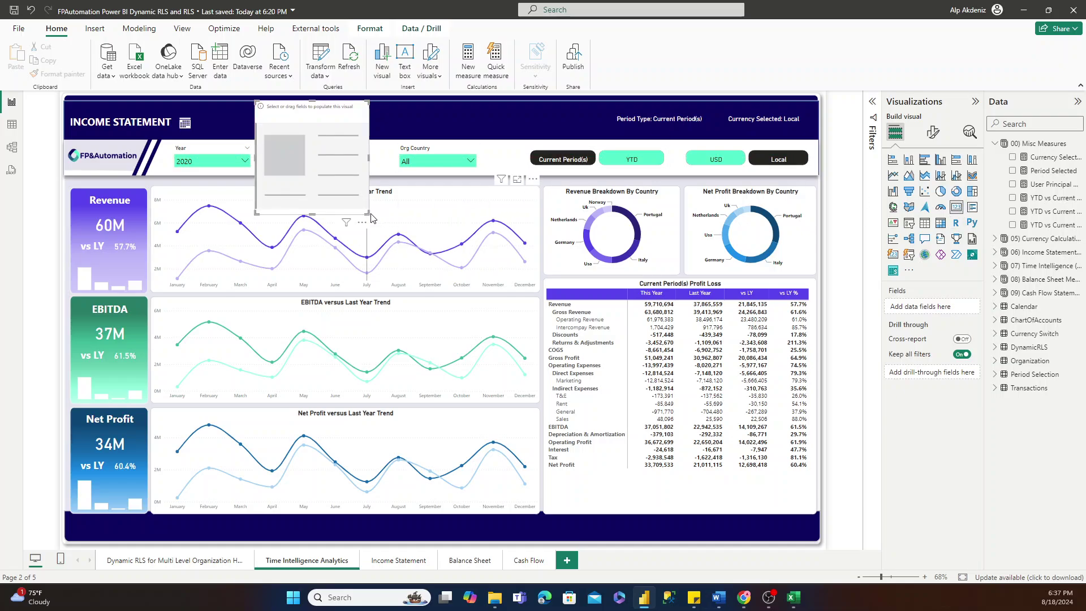
{"action": "left_click_drag", "start_coordinate": [371, 218], "coordinate": [586, 143]}
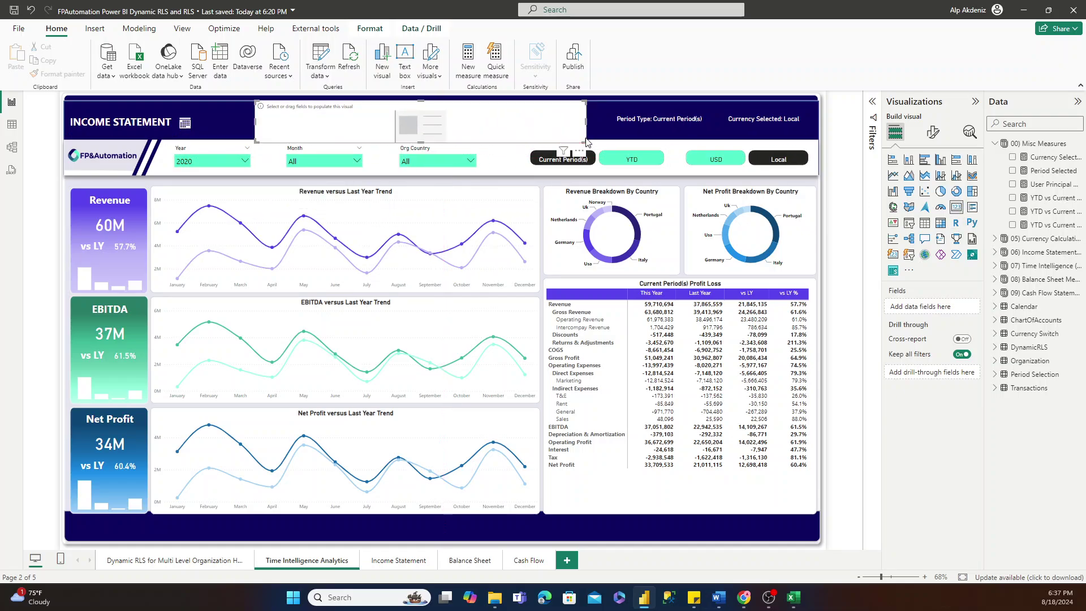
{"action": "left_click", "coordinate": [1032, 186]}
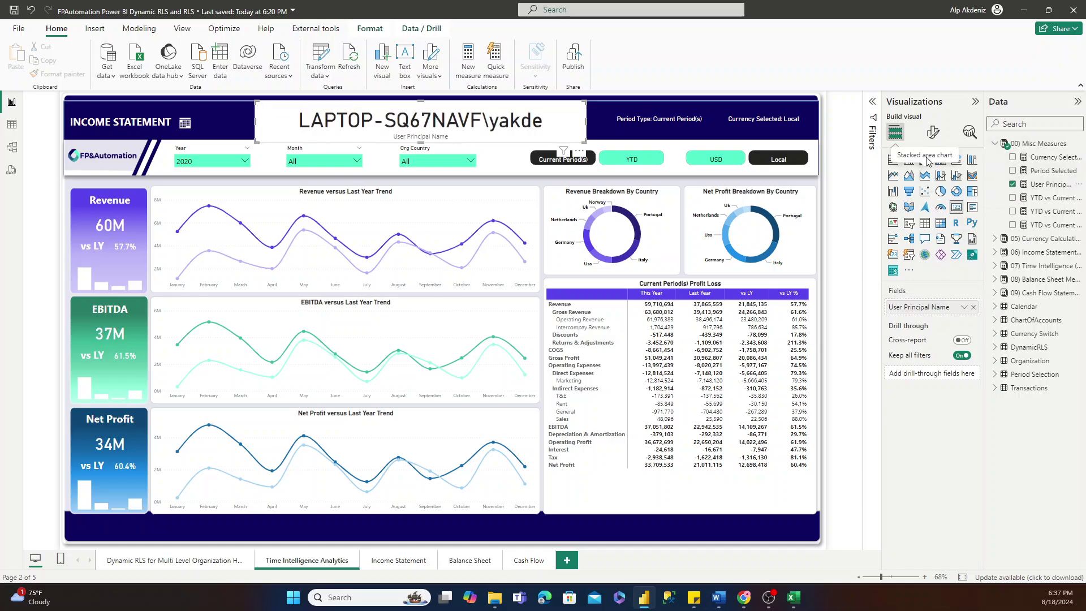
{"action": "left_click", "coordinate": [933, 132]}
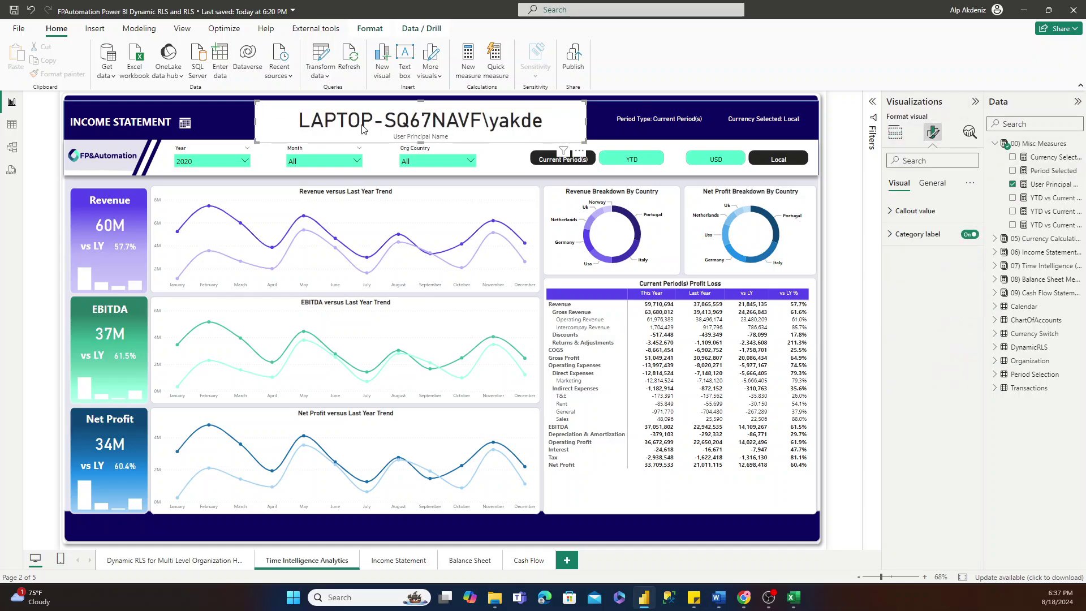
{"action": "left_click_drag", "start_coordinate": [420, 143], "coordinate": [424, 140]}
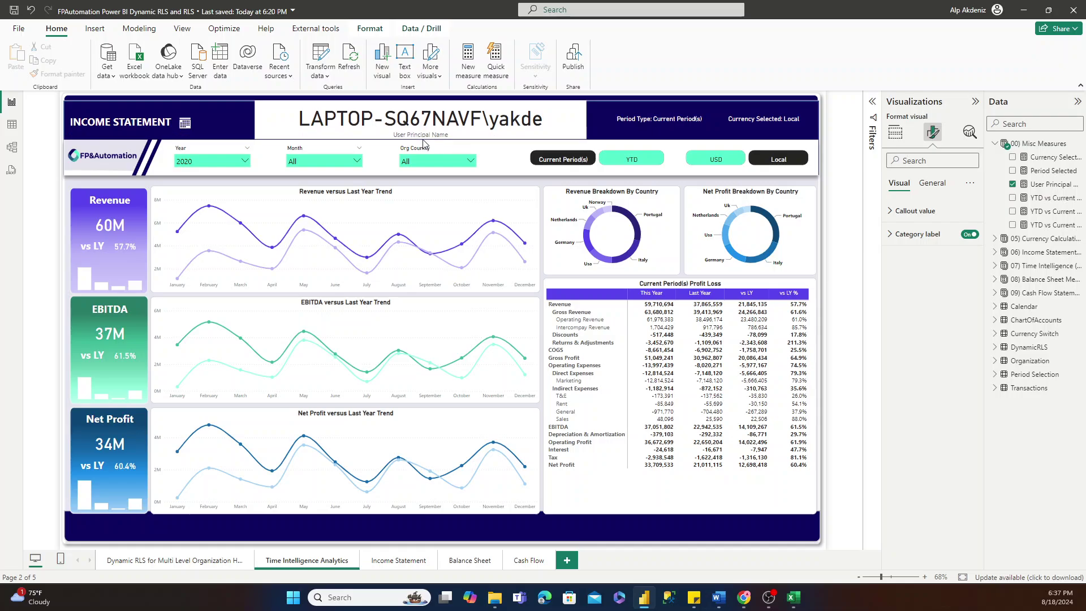
{"action": "left_click", "coordinate": [400, 124]}
{"action": "left_click", "coordinate": [15, 133]}
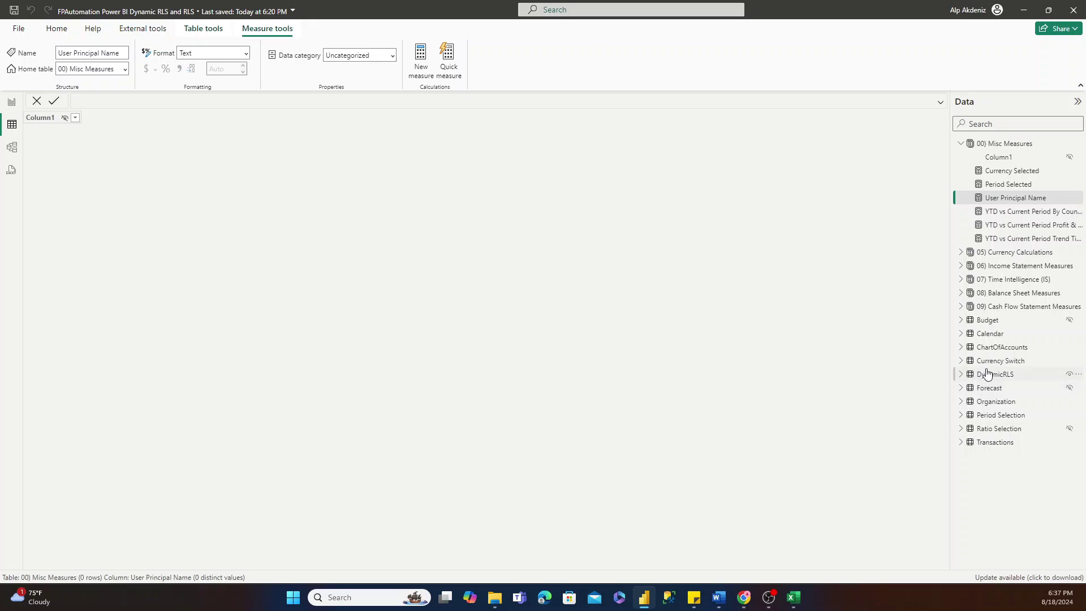
{"action": "left_click", "coordinate": [984, 374]}
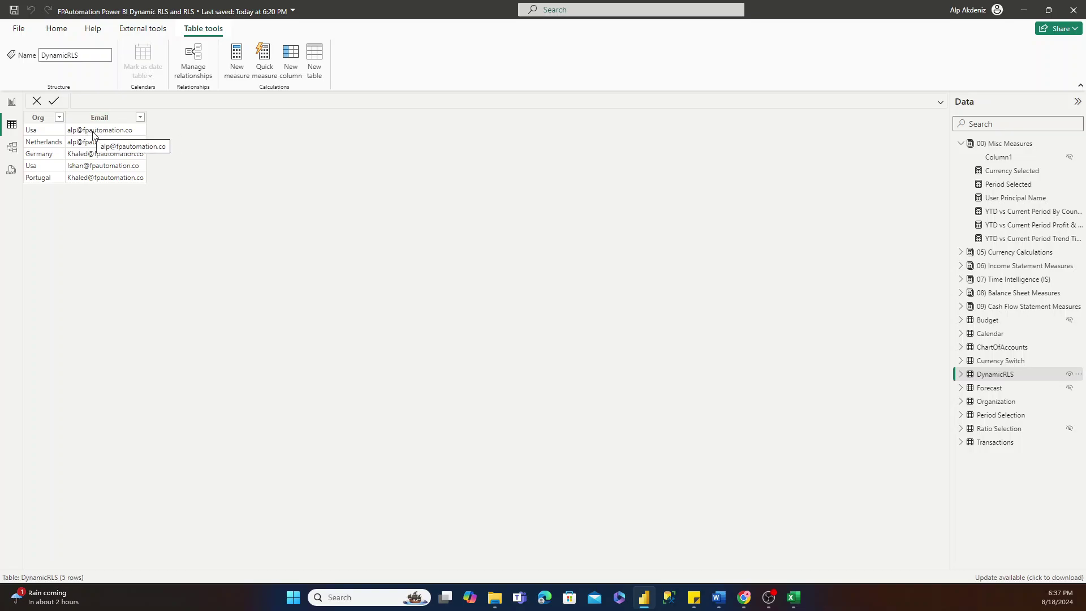
{"action": "left_click", "coordinate": [13, 103]}
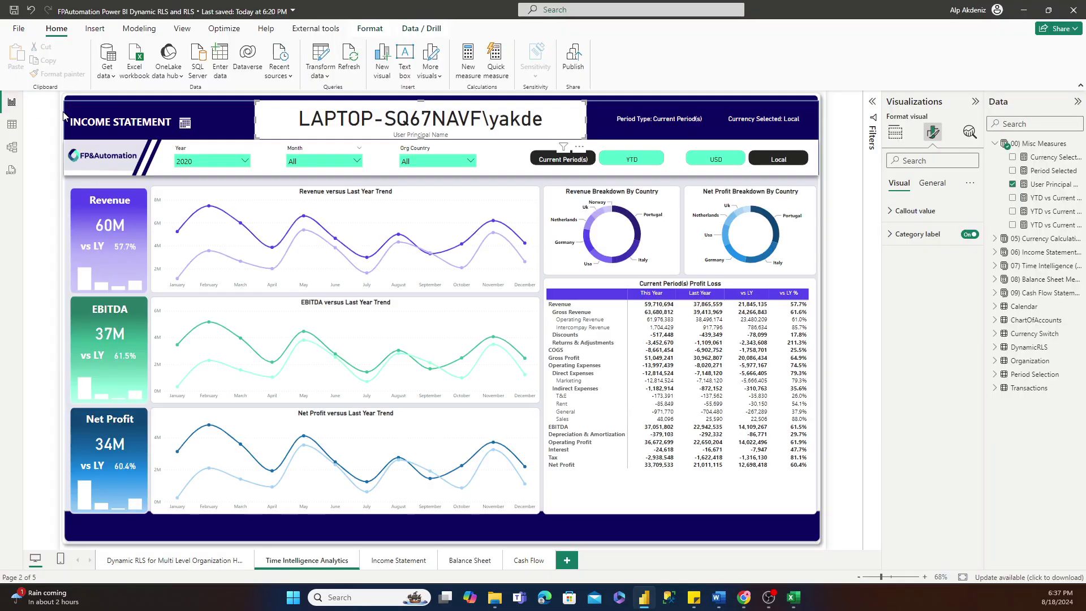
View the report as the DynamicRLS role for another user's e-mail address.
{"action": "left_click", "coordinate": [138, 31]}
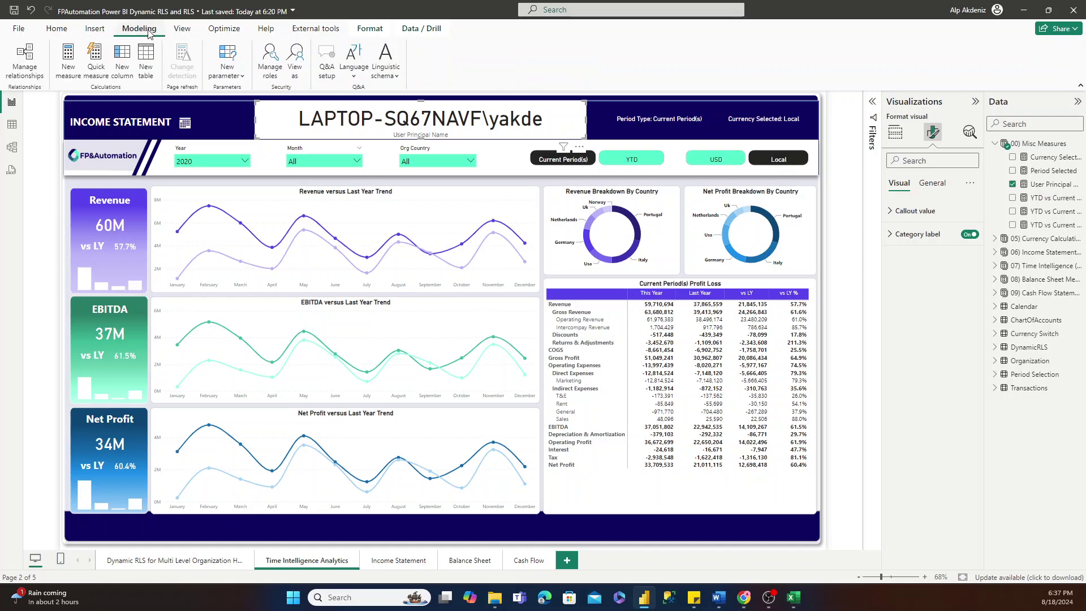
{"action": "left_click", "coordinate": [299, 74]}
{"action": "left_click_drag", "start_coordinate": [503, 203], "coordinate": [548, 226]}
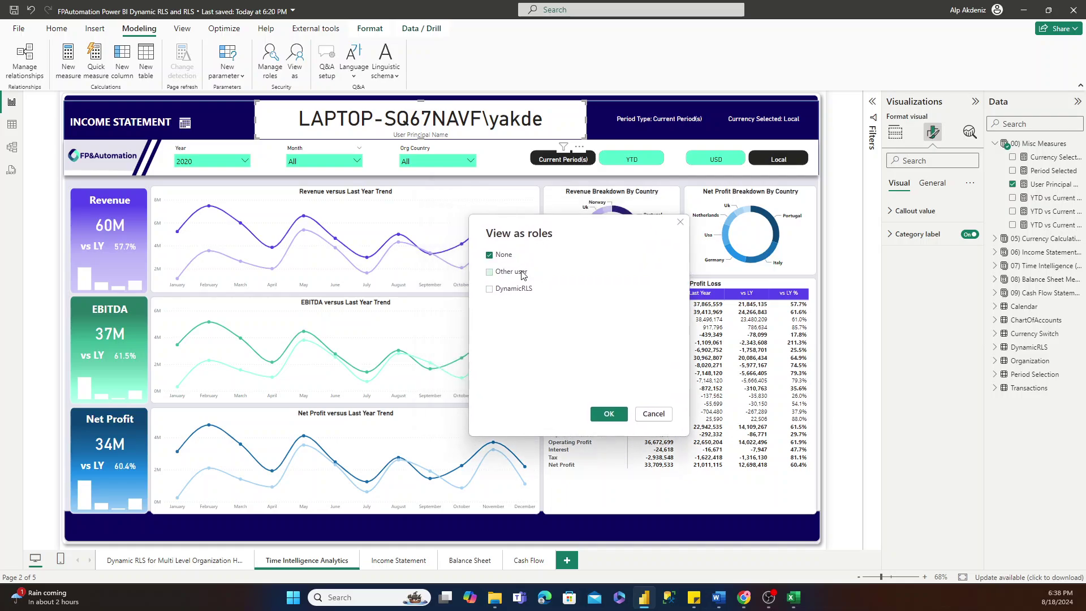
{"action": "left_click", "coordinate": [490, 290]}
{"action": "left_click", "coordinate": [490, 272]}
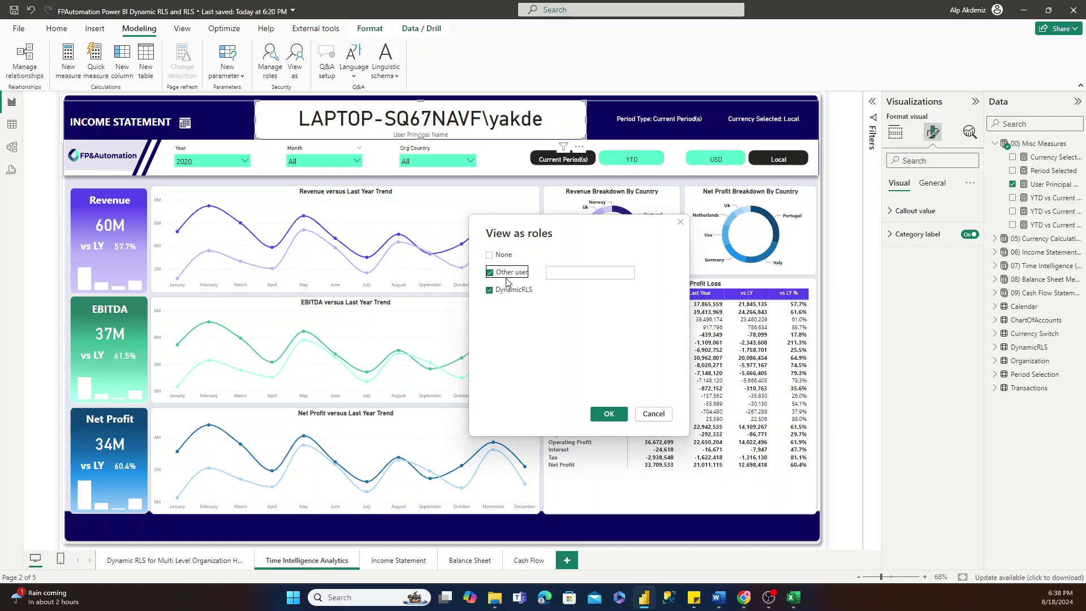
{"action": "left_click", "coordinate": [576, 275]}
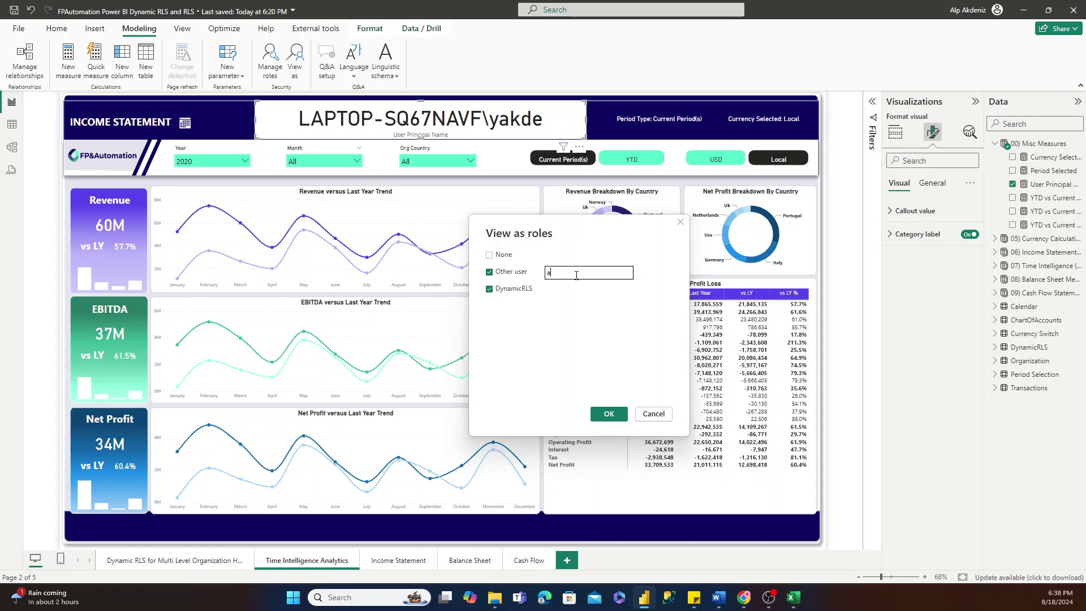
{"action": "left_click", "coordinate": [608, 422]}
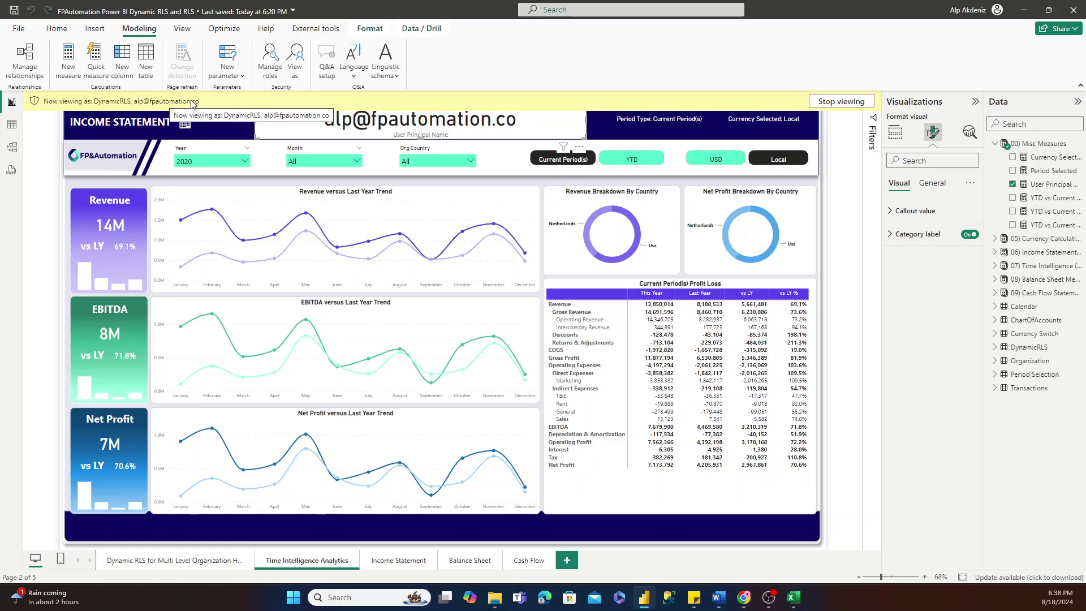
Confirm the Org Country slicer lists only Netherlands and Usa, then reopen View as.
{"action": "left_click", "coordinate": [447, 163]}
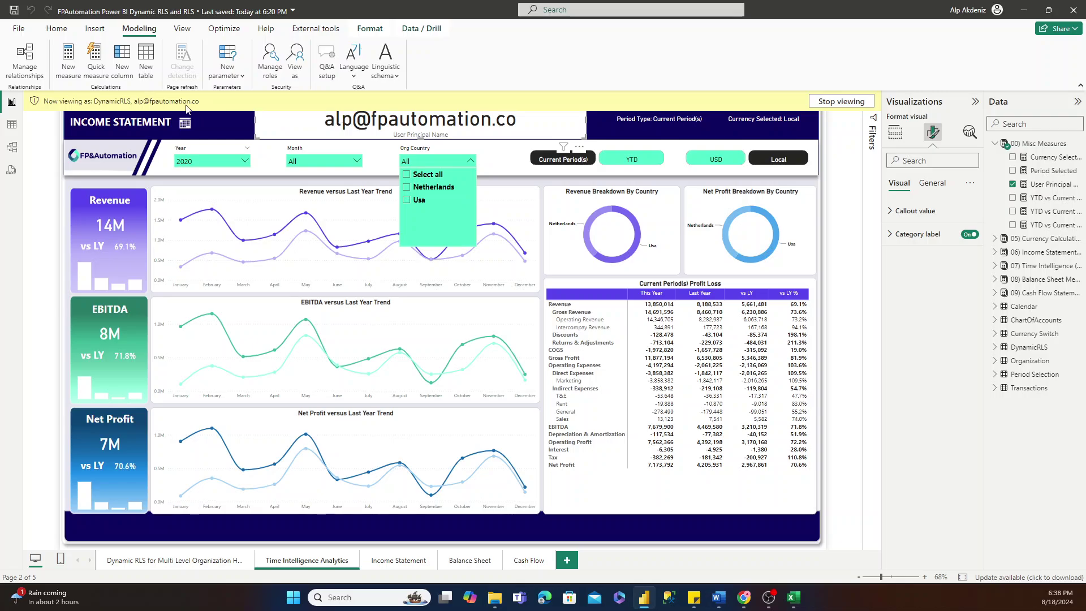
{"action": "left_click", "coordinate": [440, 164]}
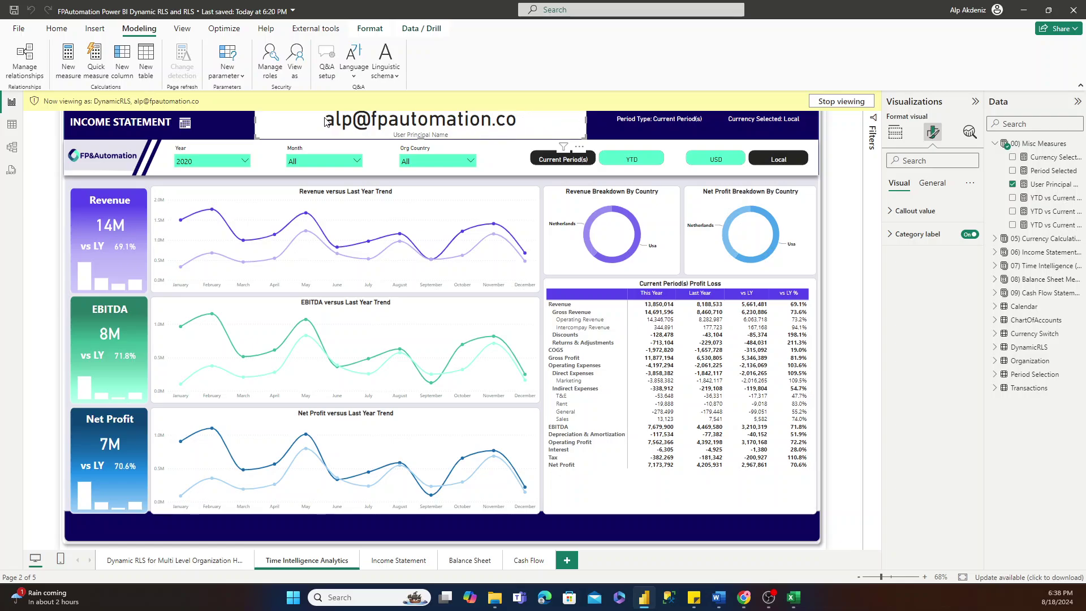
{"action": "left_click", "coordinate": [603, 123]}
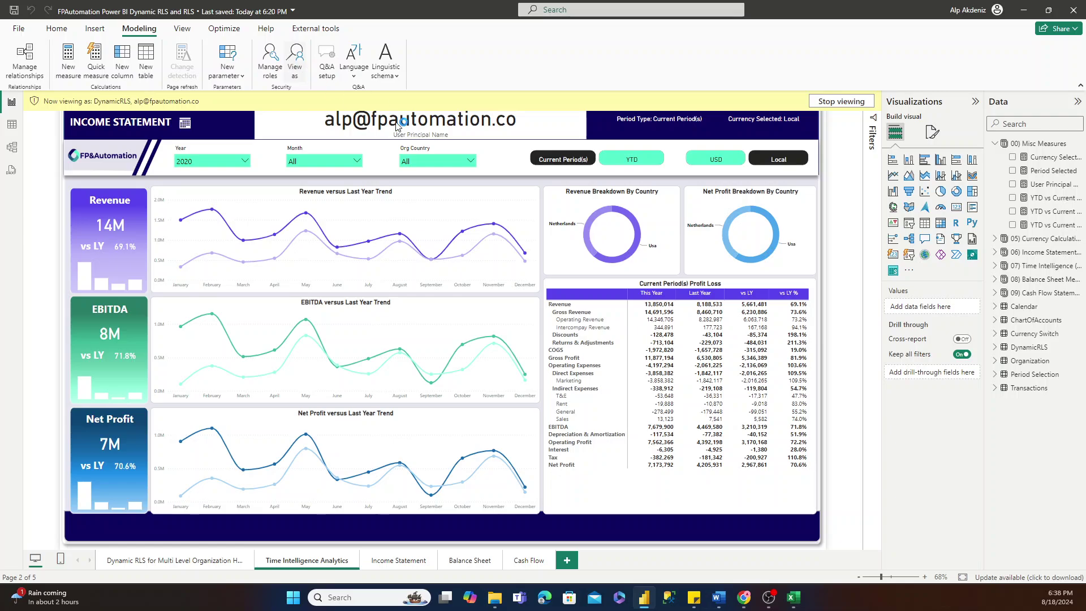
{"action": "left_click", "coordinate": [295, 67]}
Test a second user's e-mail (only Germany and Portugal), stop viewing roles, and save the file.
{"action": "double_click", "coordinate": [519, 240]}
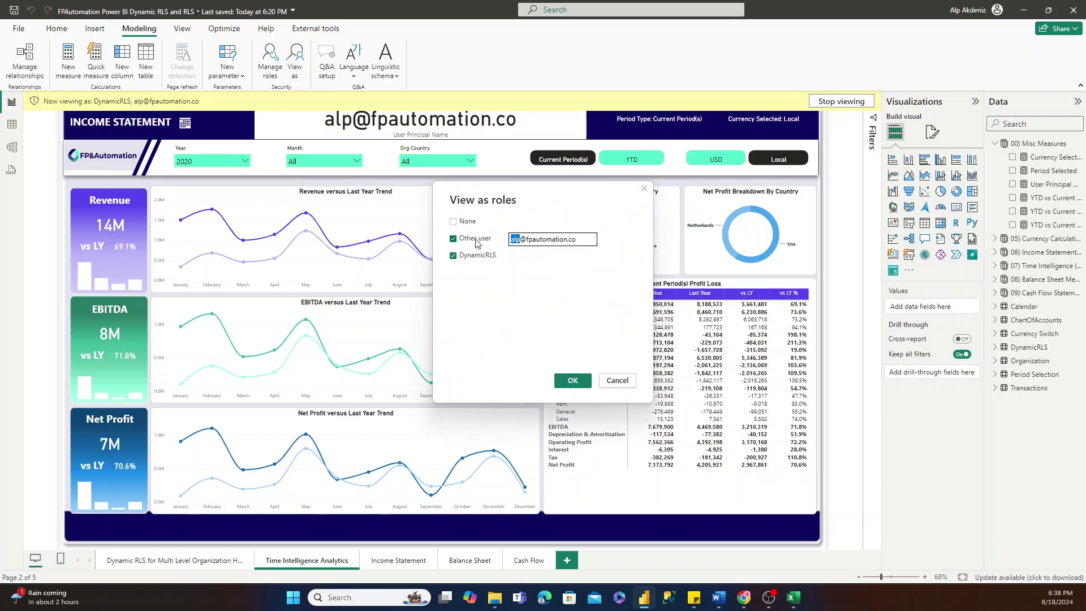
{"action": "type", "text": "Khaled"}
{"action": "left_click", "coordinate": [573, 380]}
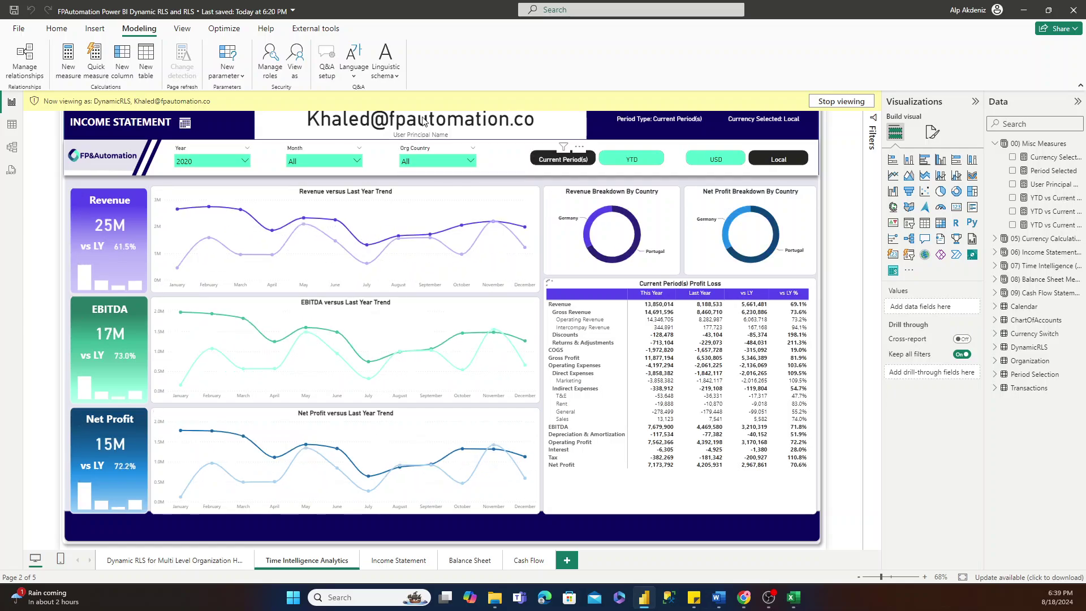
{"action": "left_click", "coordinate": [433, 161]}
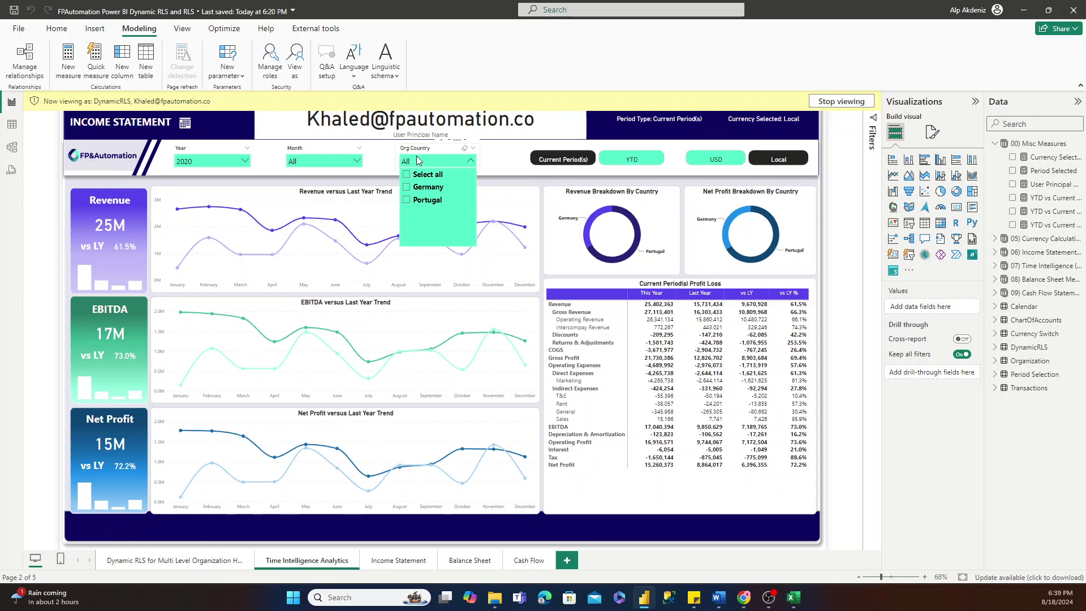
{"action": "left_click", "coordinate": [416, 161]}
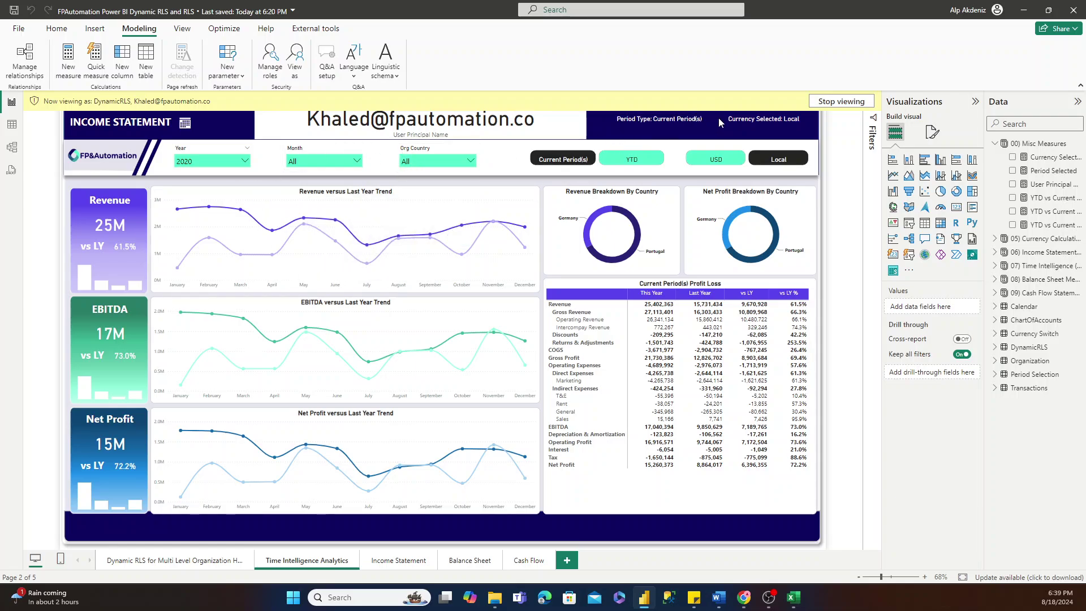
{"action": "left_click", "coordinate": [853, 102]}
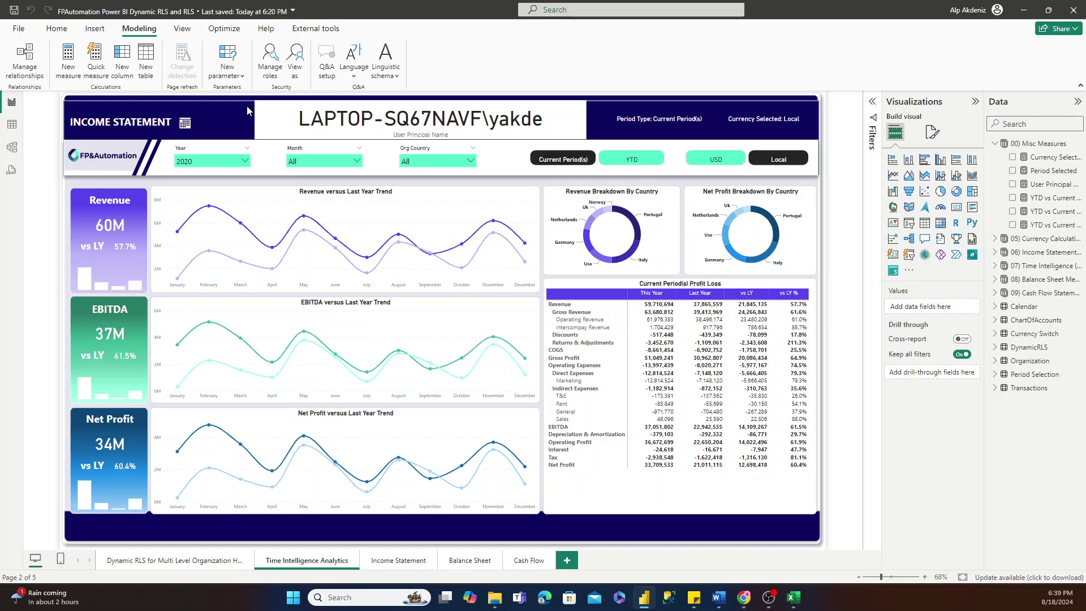
{"action": "key", "text": "ctrl+s"}
Switch to the browser and return to the empty 09. Row Level Security workspace.
{"action": "mouse_move", "coordinate": [745, 605]}
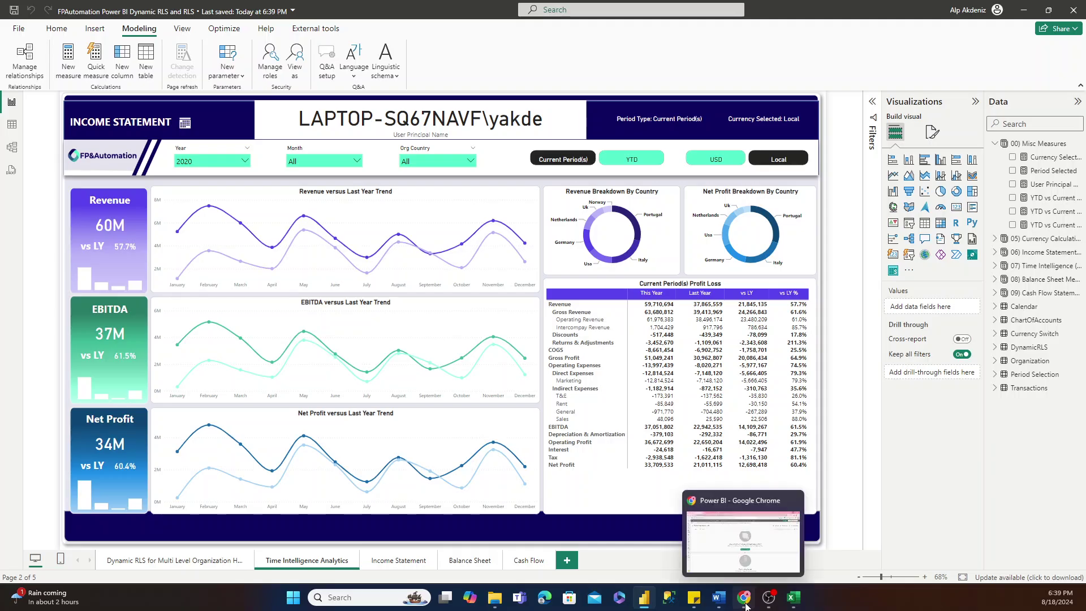
{"action": "left_click", "coordinate": [741, 546]}
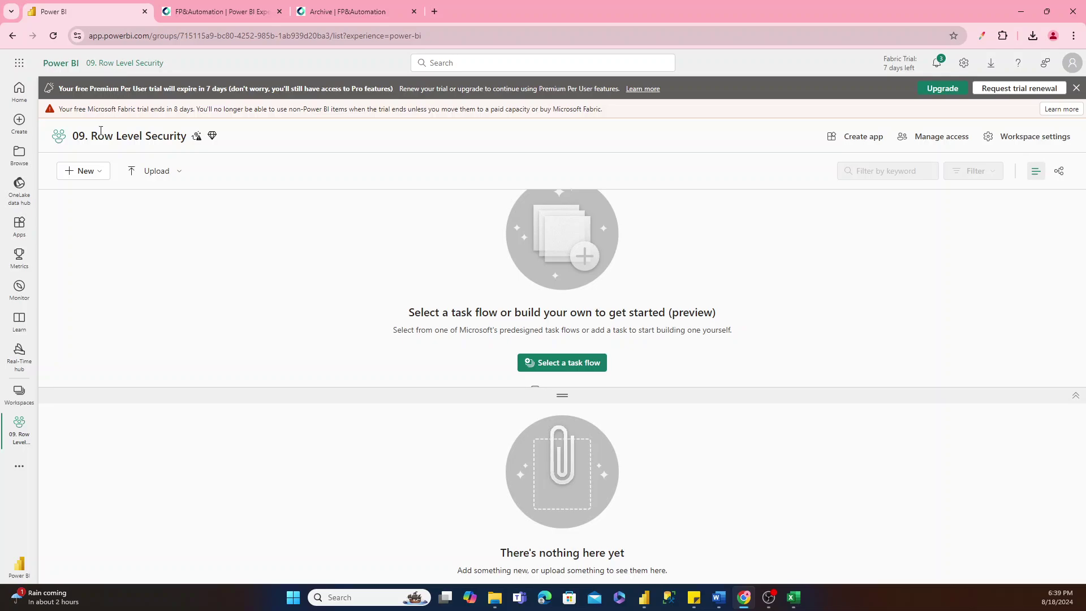
{"action": "left_click", "coordinate": [23, 392]}
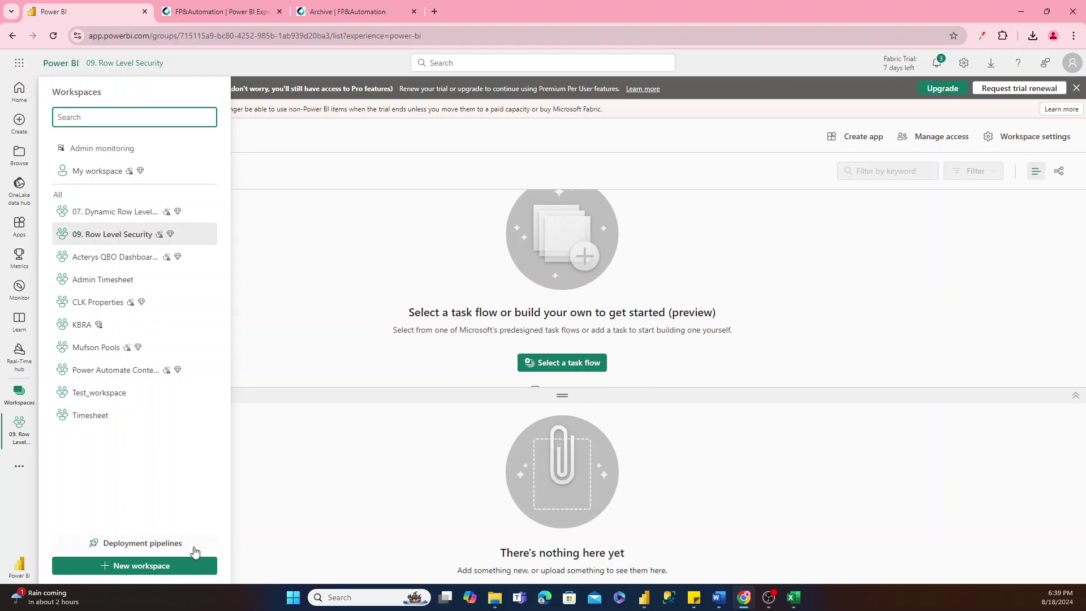
{"action": "left_click", "coordinate": [315, 295]}
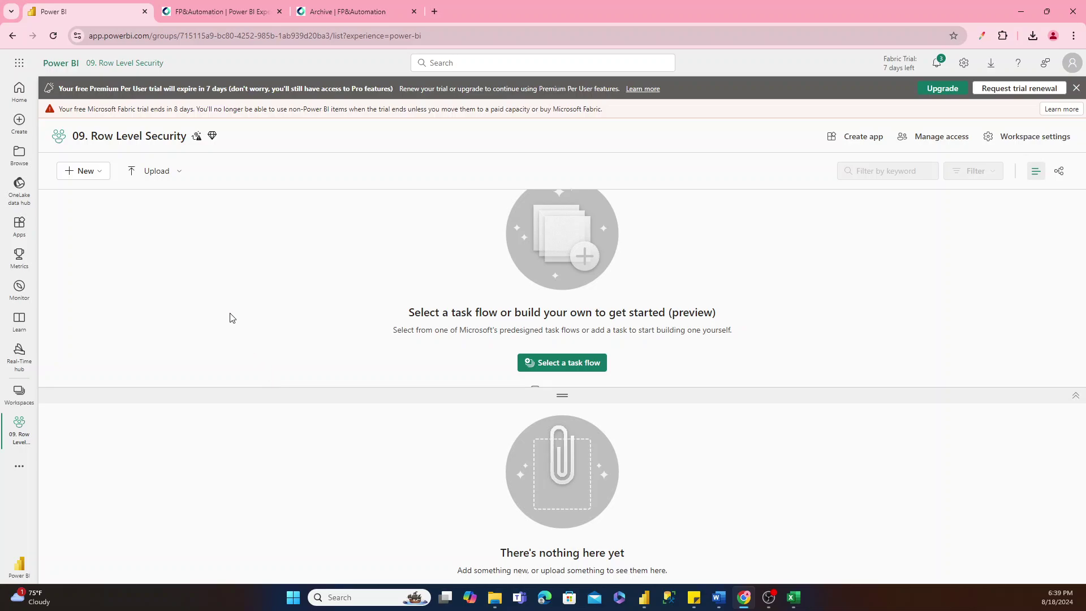
Upload FPAutomation Power BI Dynamic RLS and RLS.pbix from Downloads into the workspace.
{"action": "left_click", "coordinate": [169, 178]}
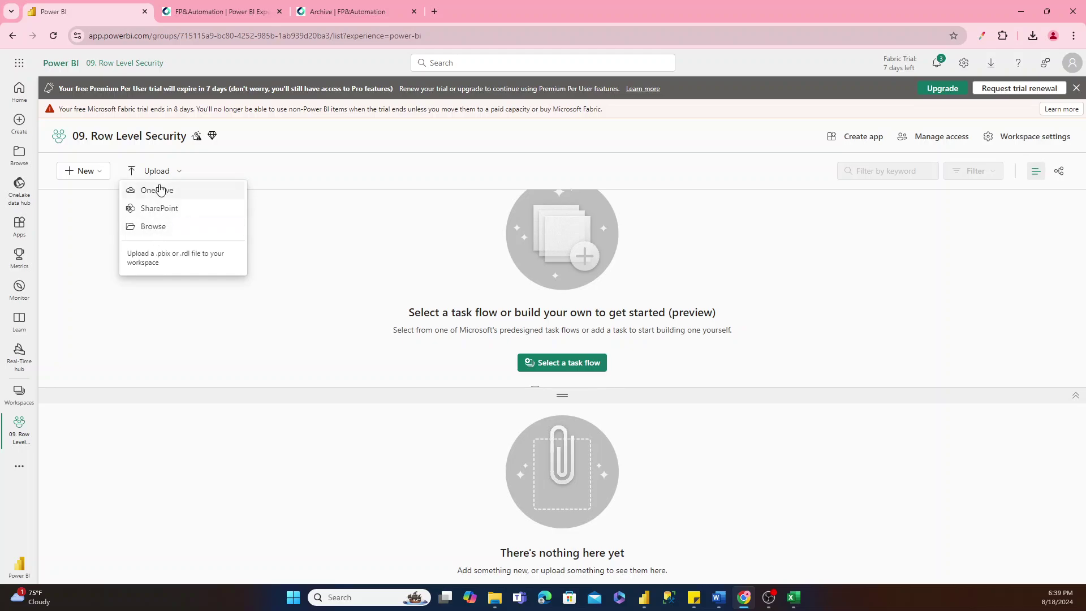
{"action": "left_click", "coordinate": [164, 225]}
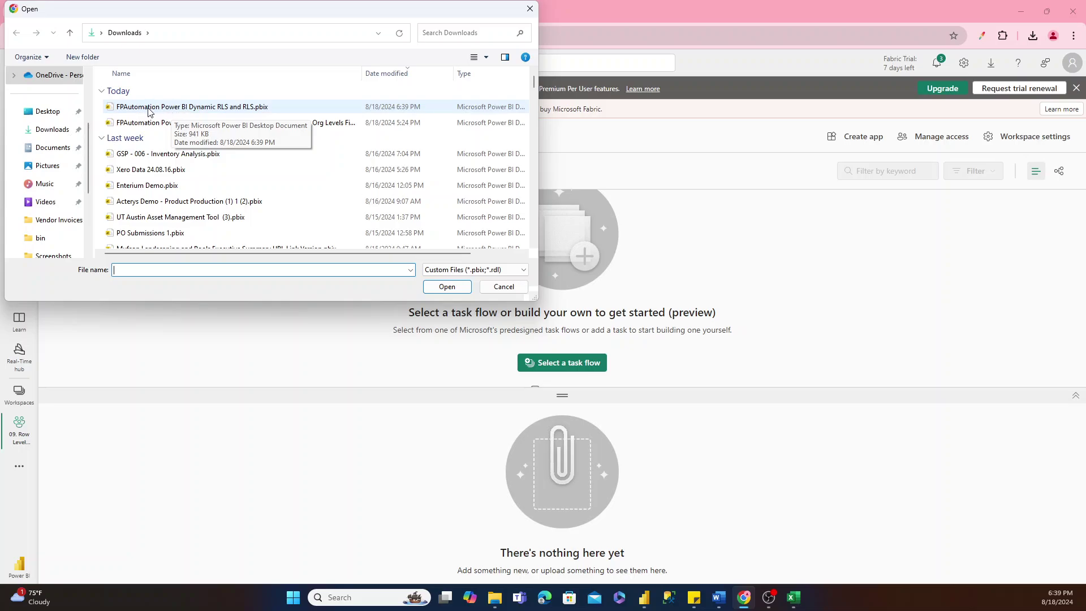
{"action": "double_click", "coordinate": [158, 107]}
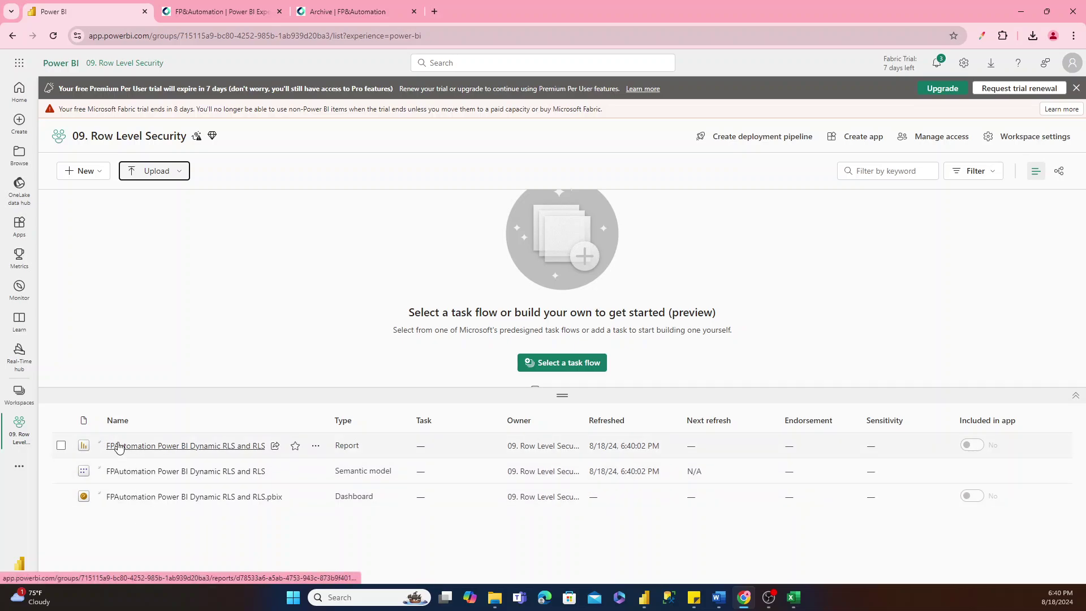
{"action": "left_click", "coordinate": [316, 497]}
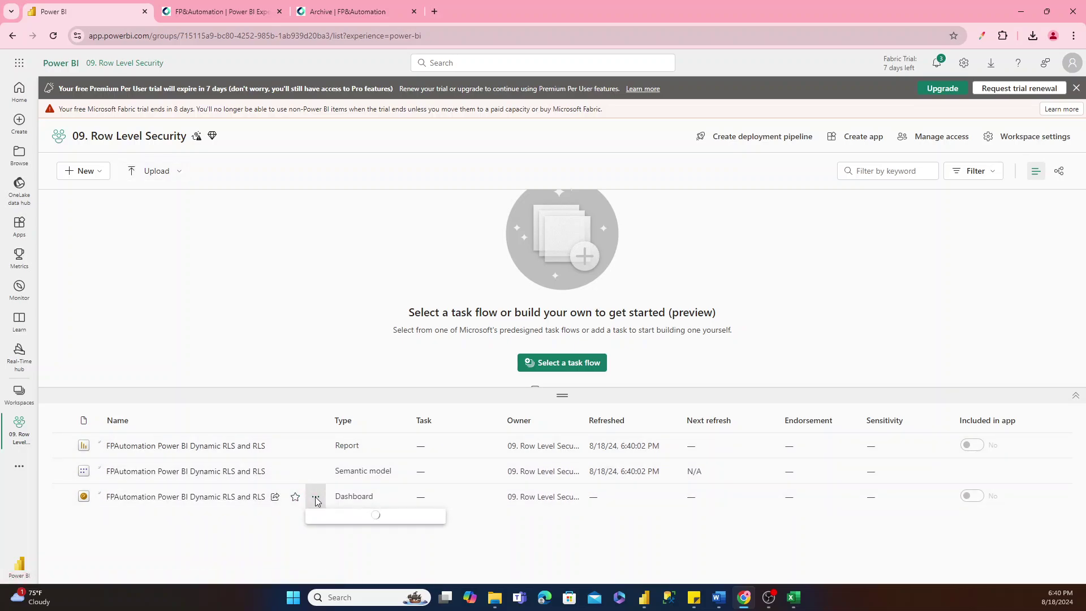
{"action": "left_click", "coordinate": [264, 529]}
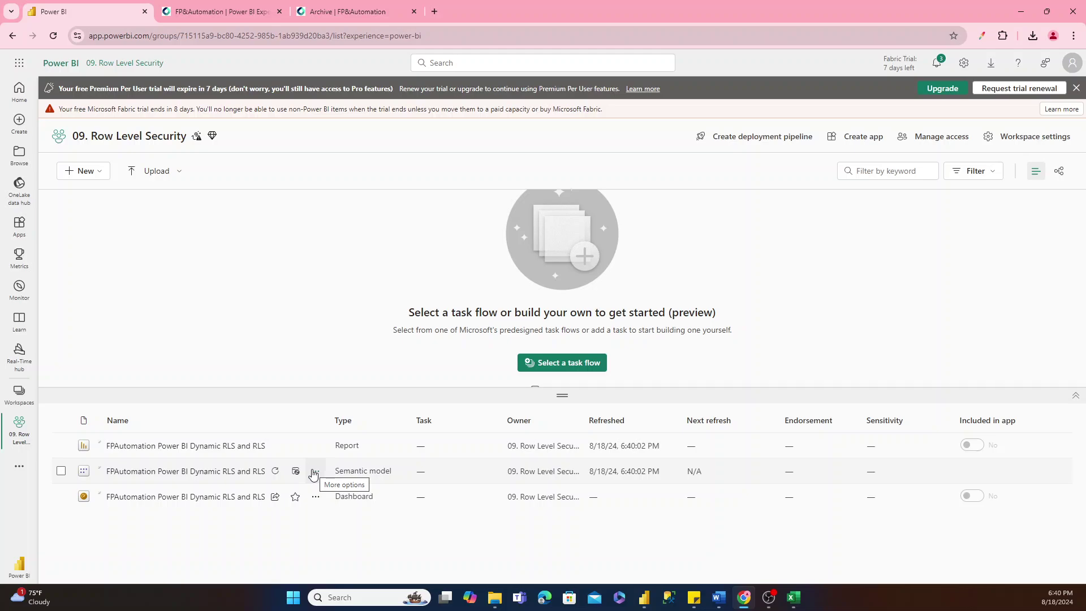
Add the searched user to the 09. Row Level Security workspace with the Viewer role.
{"action": "left_click", "coordinate": [925, 138]}
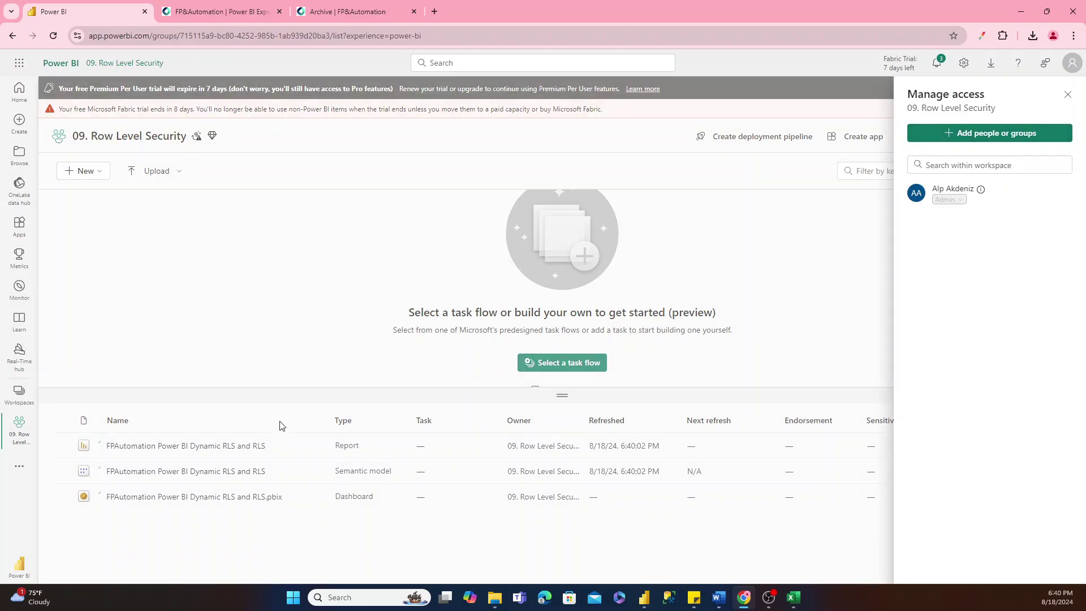
{"action": "left_click", "coordinate": [958, 133]}
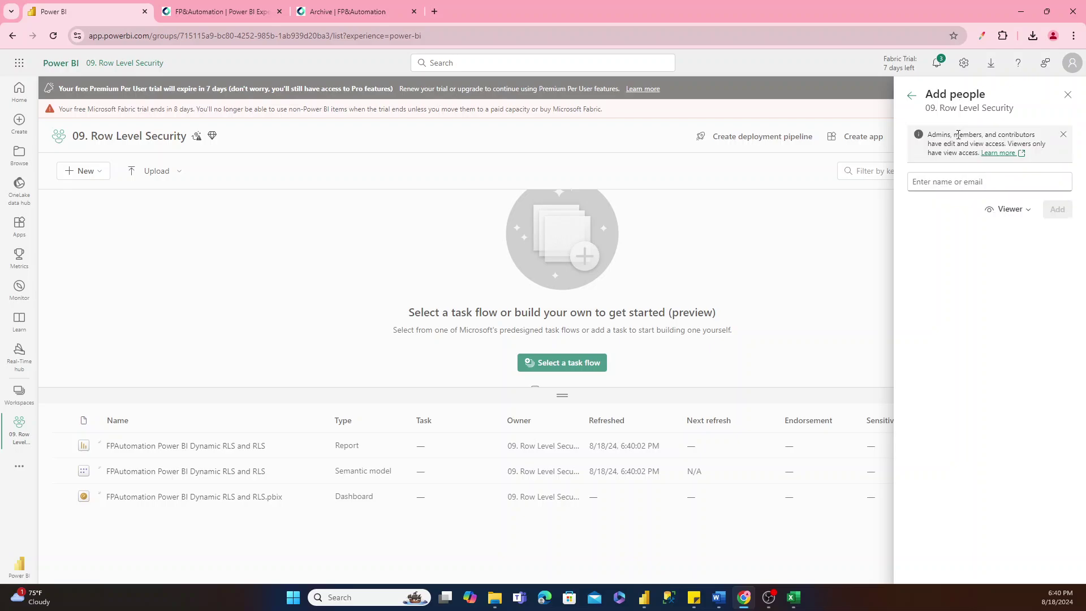
{"action": "left_click", "coordinate": [934, 181]}
{"action": "type", "text": "kh"}
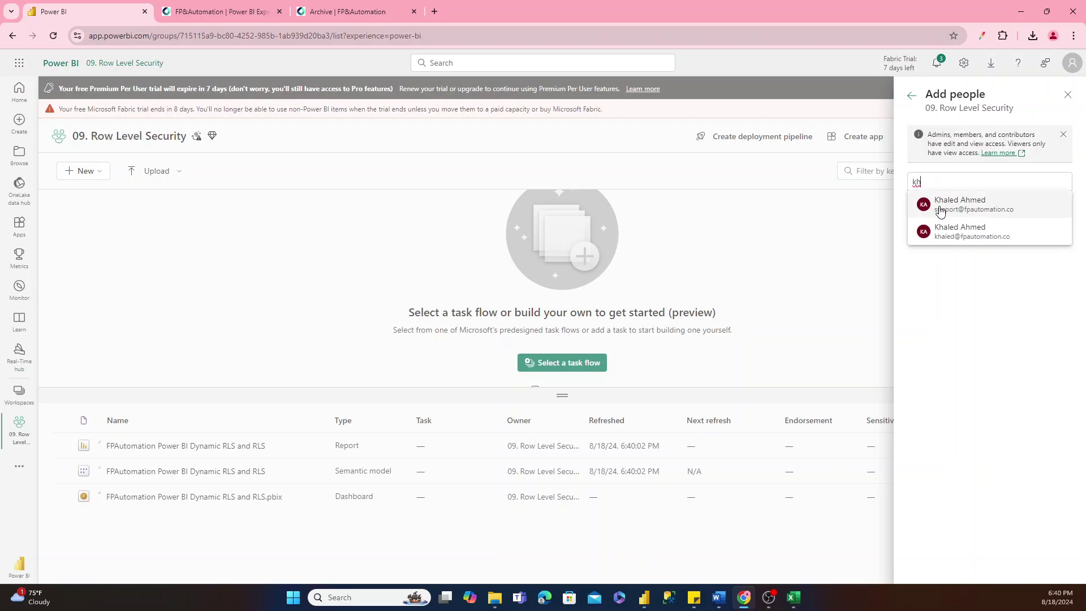
{"action": "left_click", "coordinate": [949, 232]}
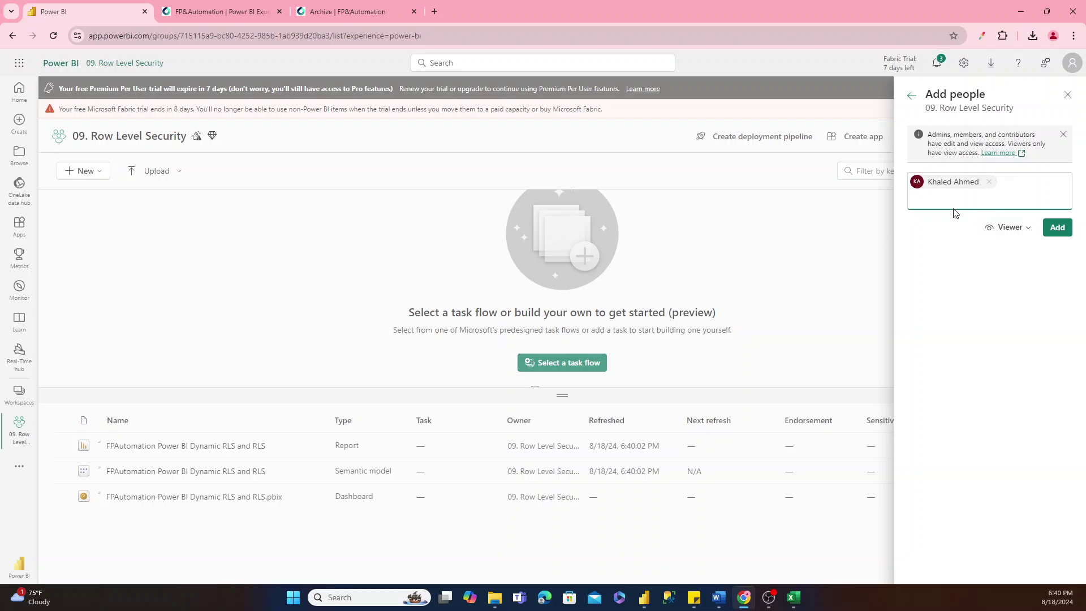
{"action": "left_click", "coordinate": [1001, 229]}
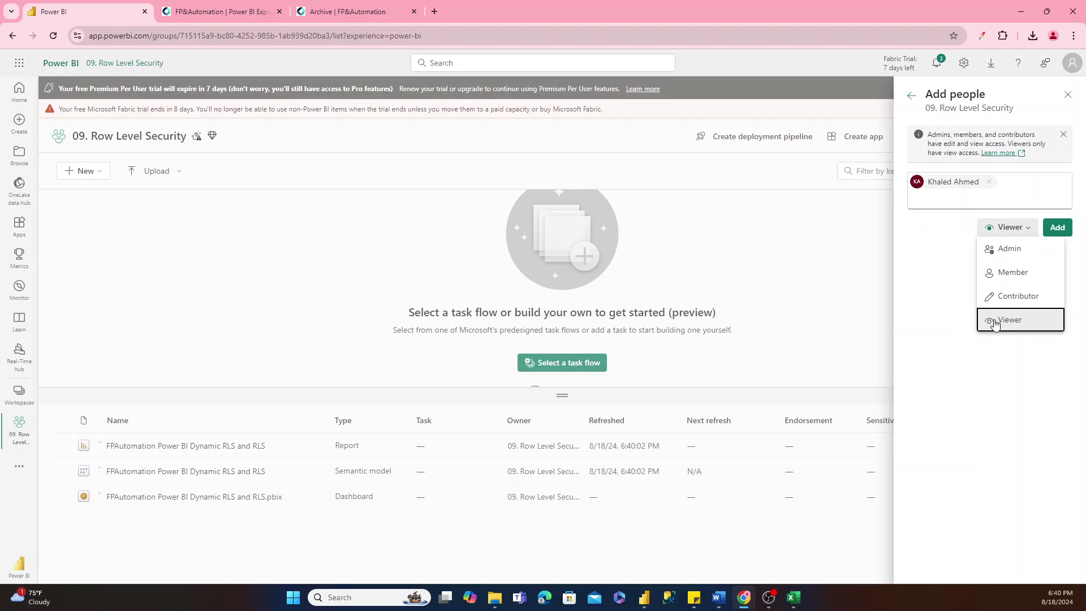
{"action": "left_click", "coordinate": [987, 319]}
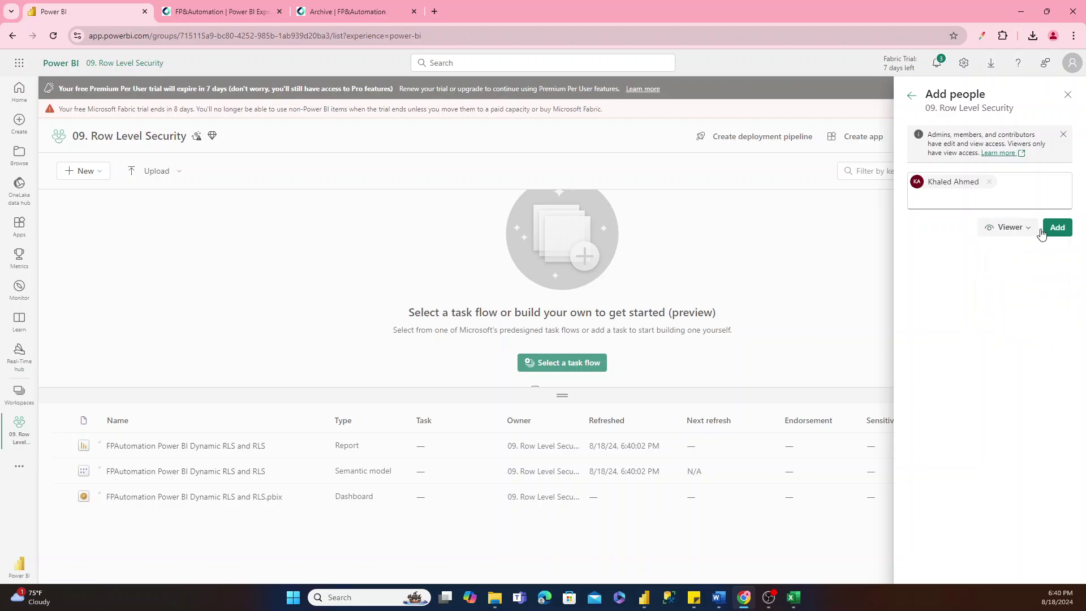
{"action": "left_click", "coordinate": [1058, 229]}
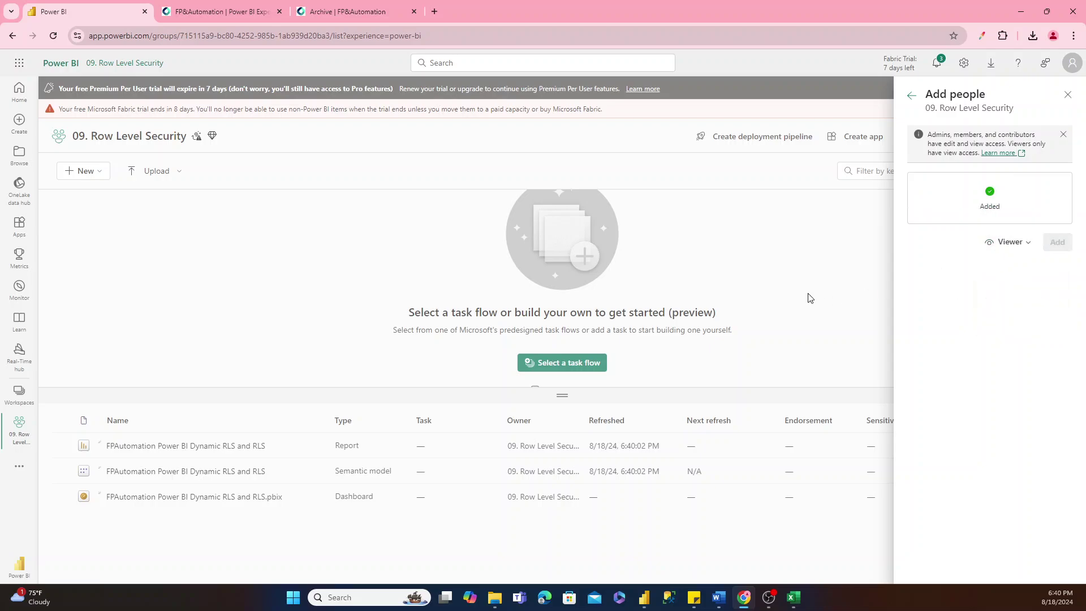
{"action": "left_click", "coordinate": [1068, 94]}
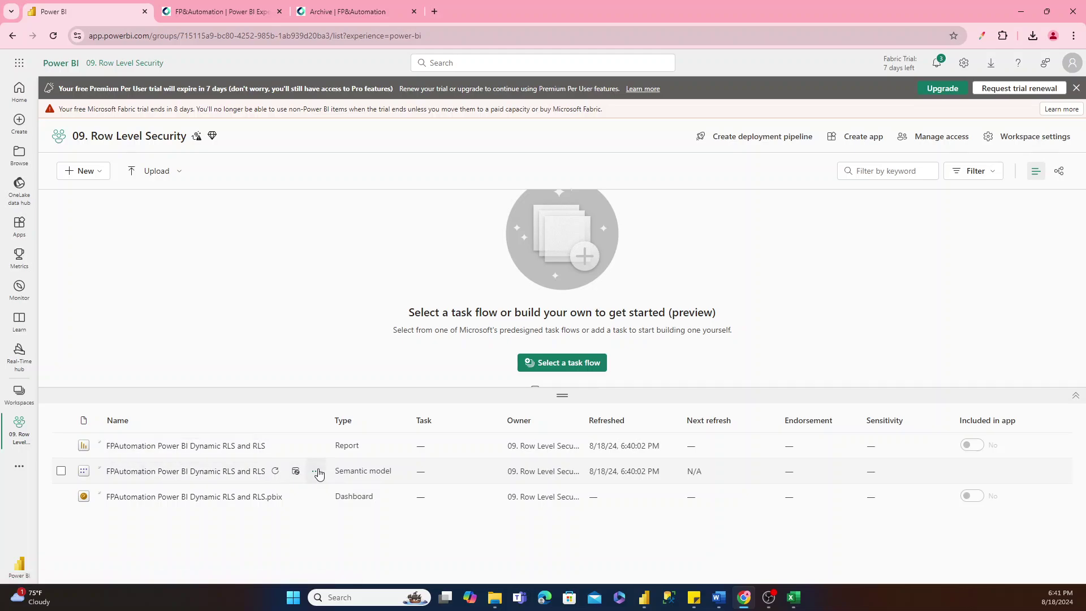
On the semantic model's Security page, add one user to the DynamicRLS role and save.
{"action": "left_click", "coordinate": [316, 472]}
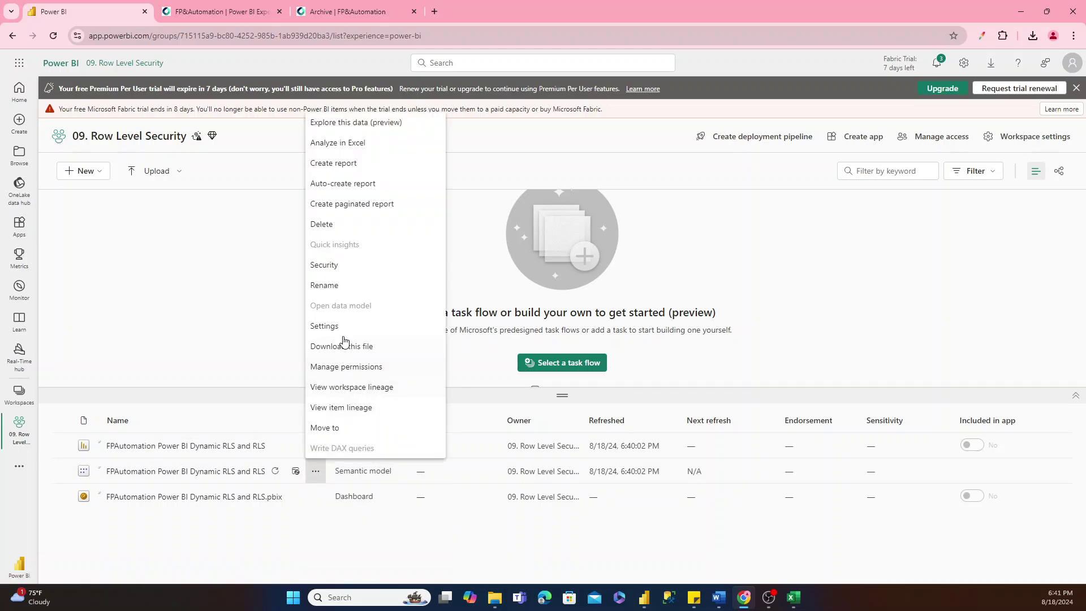
{"action": "left_click", "coordinate": [320, 266]}
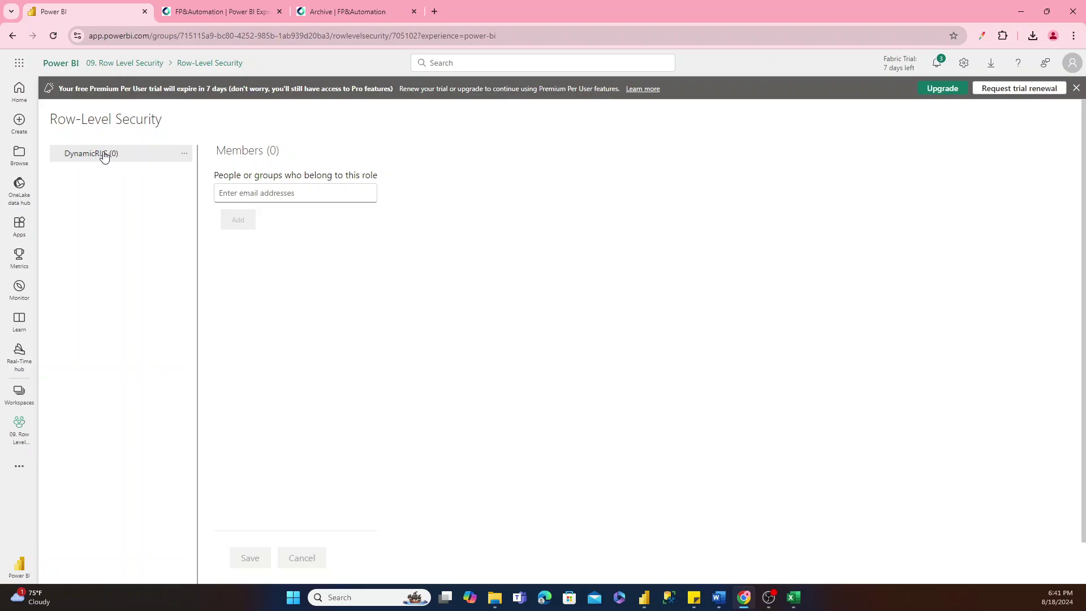
{"action": "left_click", "coordinate": [244, 189]}
{"action": "type", "text": "alp"}
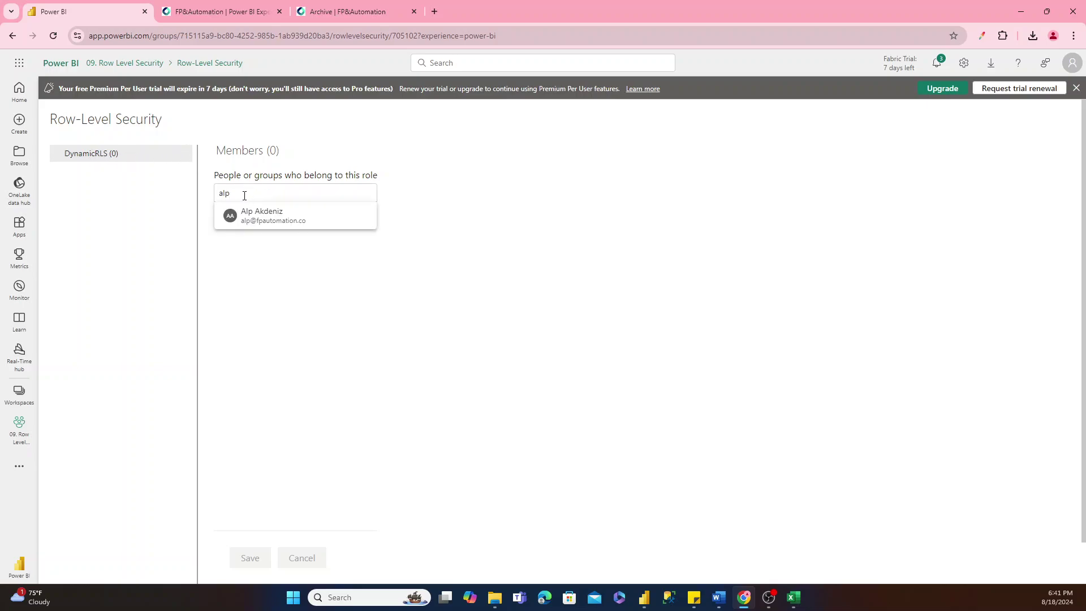
{"action": "left_click", "coordinate": [252, 217]}
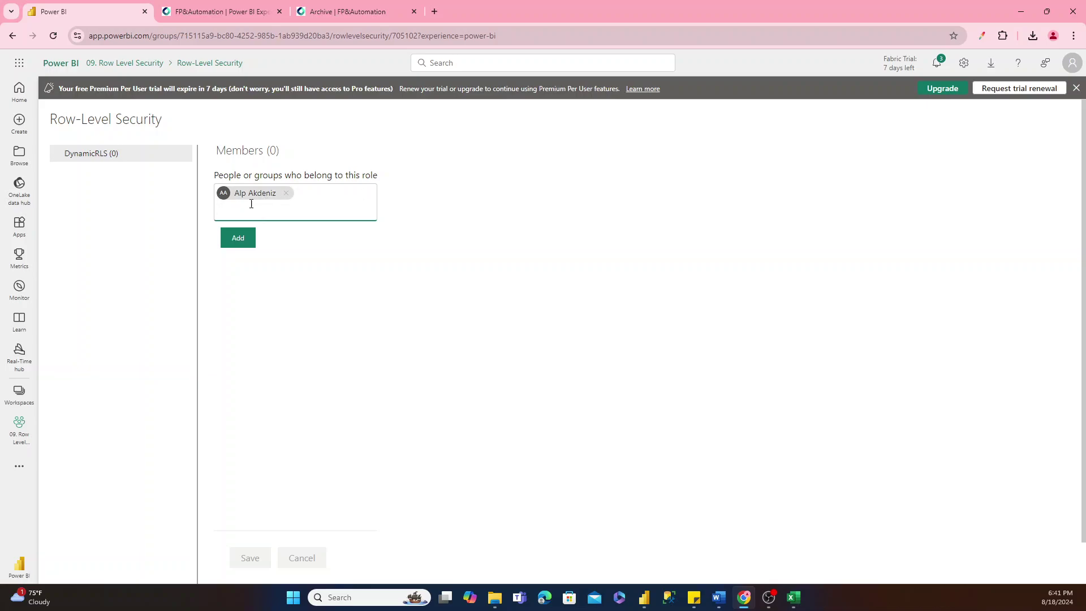
{"action": "left_click", "coordinate": [251, 238]}
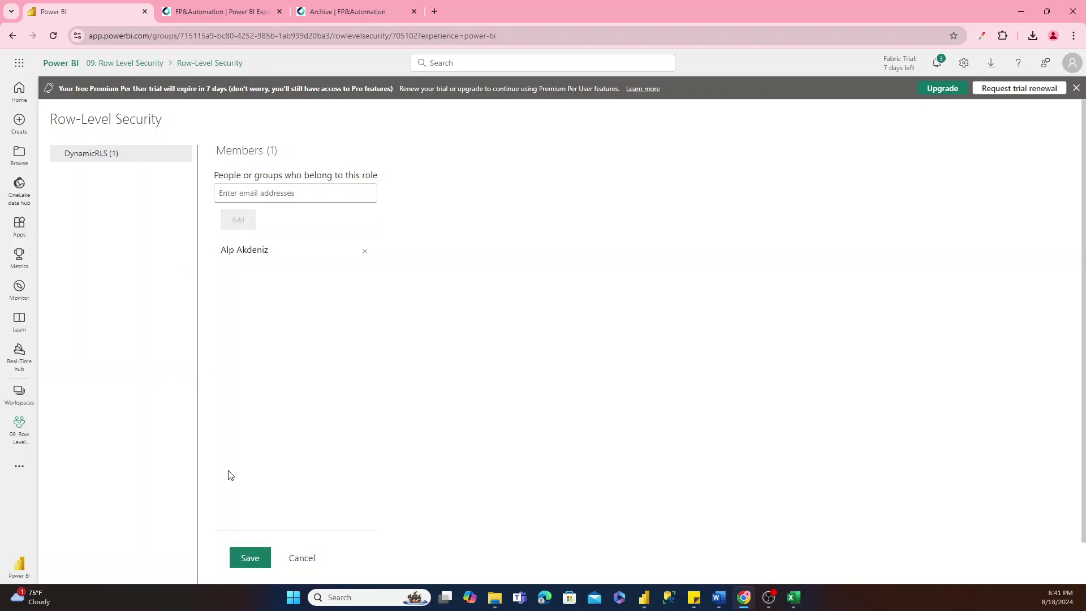
{"action": "left_click", "coordinate": [251, 557]}
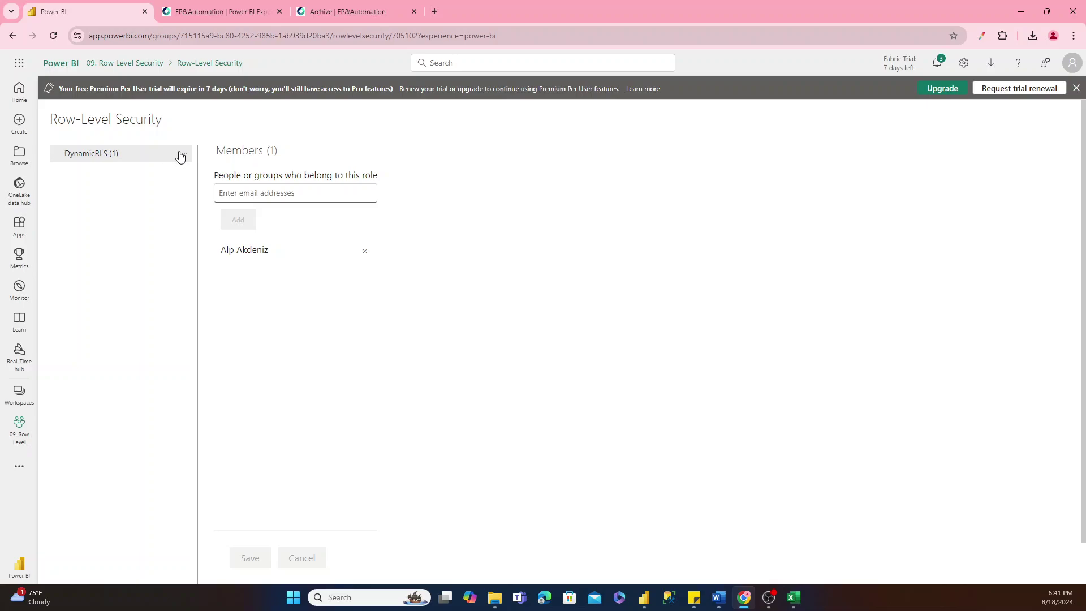
Try Test as role on DynamicRLS and dismiss the unable-to-test error.
{"action": "left_click", "coordinate": [184, 154]}
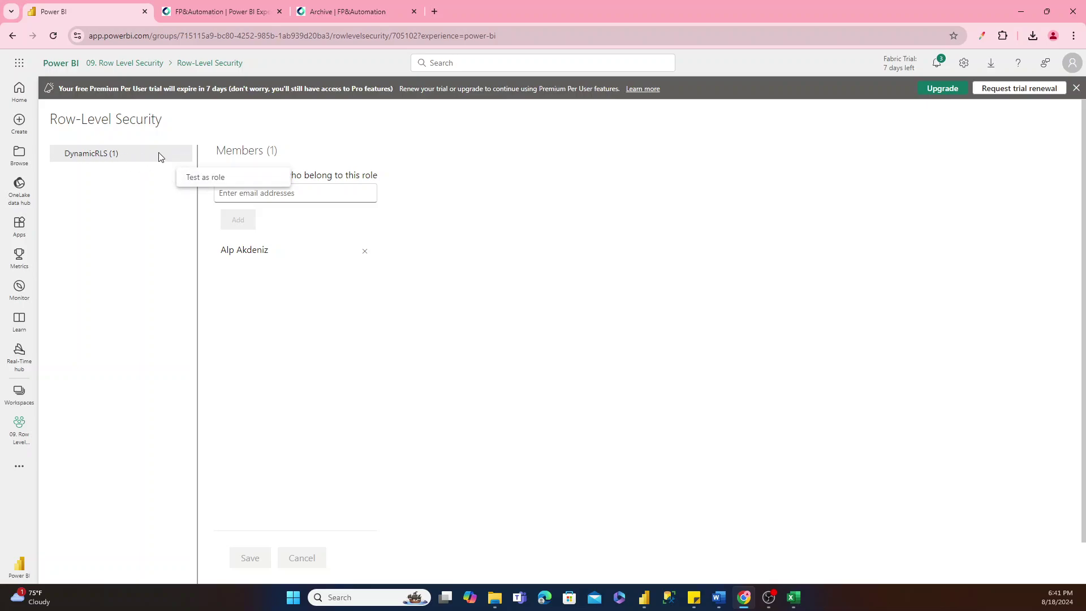
{"action": "left_click", "coordinate": [173, 160]}
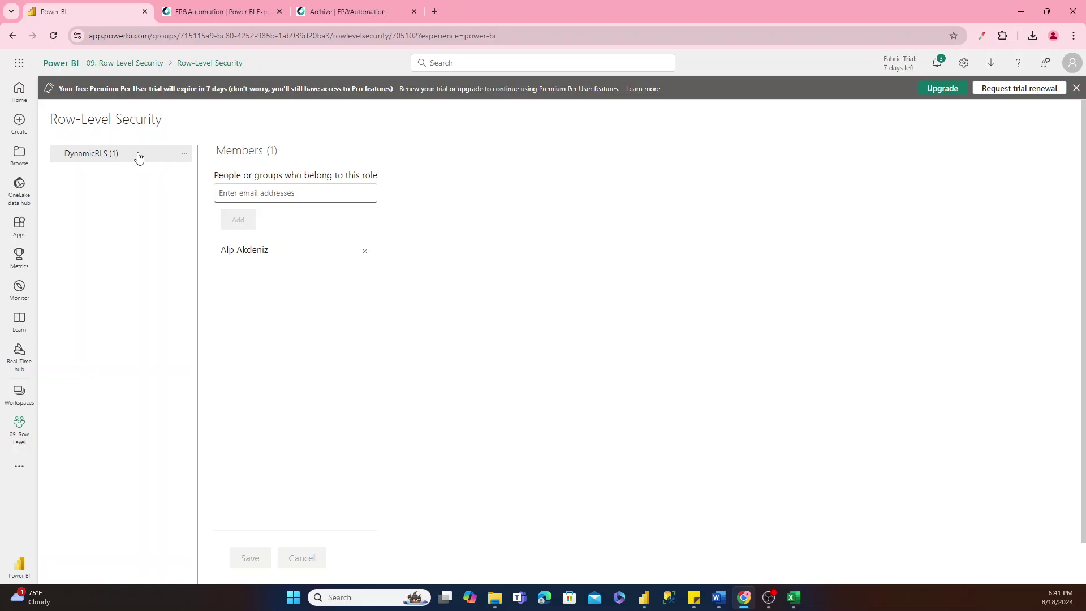
{"action": "left_click", "coordinate": [181, 156]}
{"action": "left_click", "coordinate": [207, 177]}
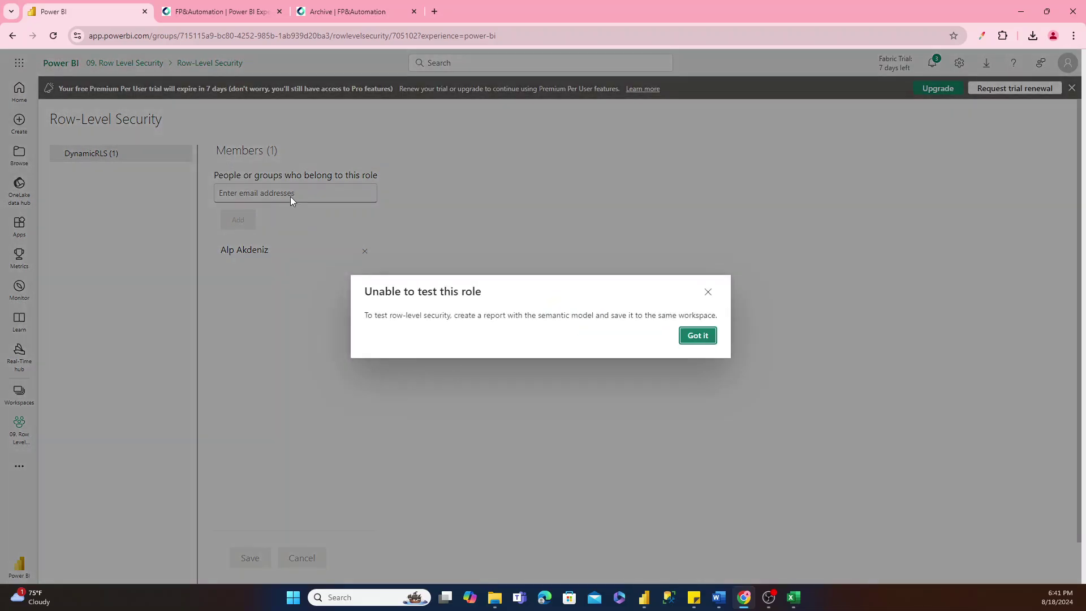
{"action": "left_click", "coordinate": [697, 336]}
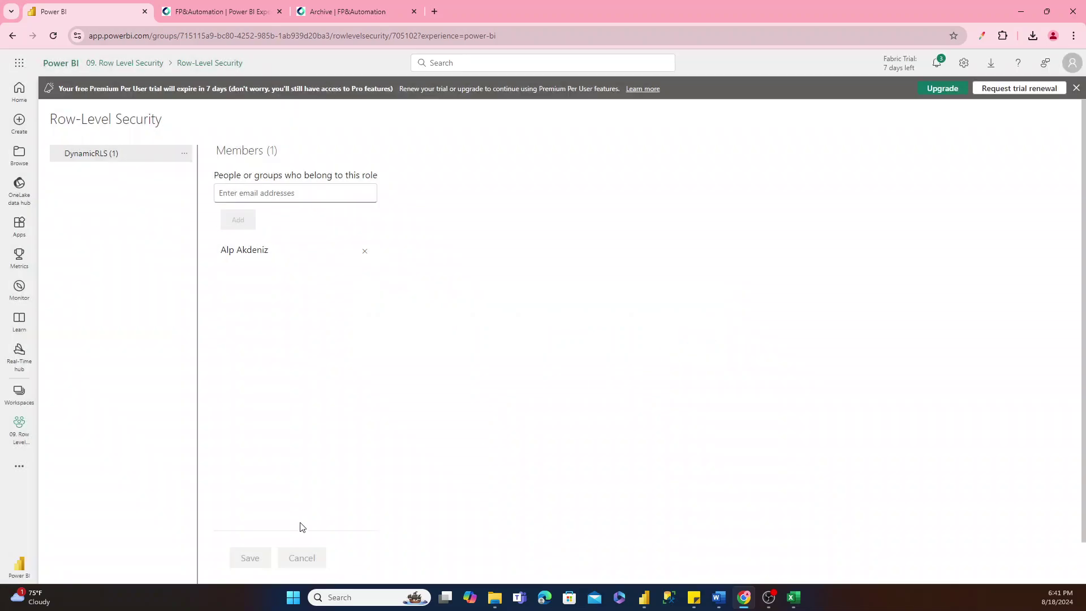
Close the trial banner, reopen the semantic model's Security page, and retry testing DynamicRLS.
{"action": "left_click", "coordinate": [1075, 89]}
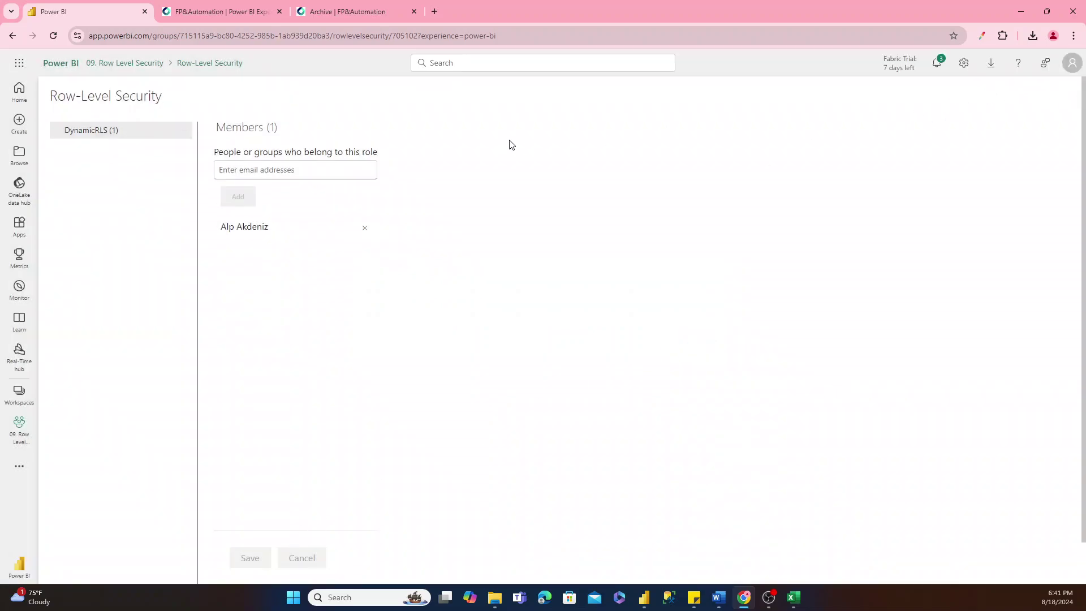
{"action": "left_click", "coordinate": [150, 62]}
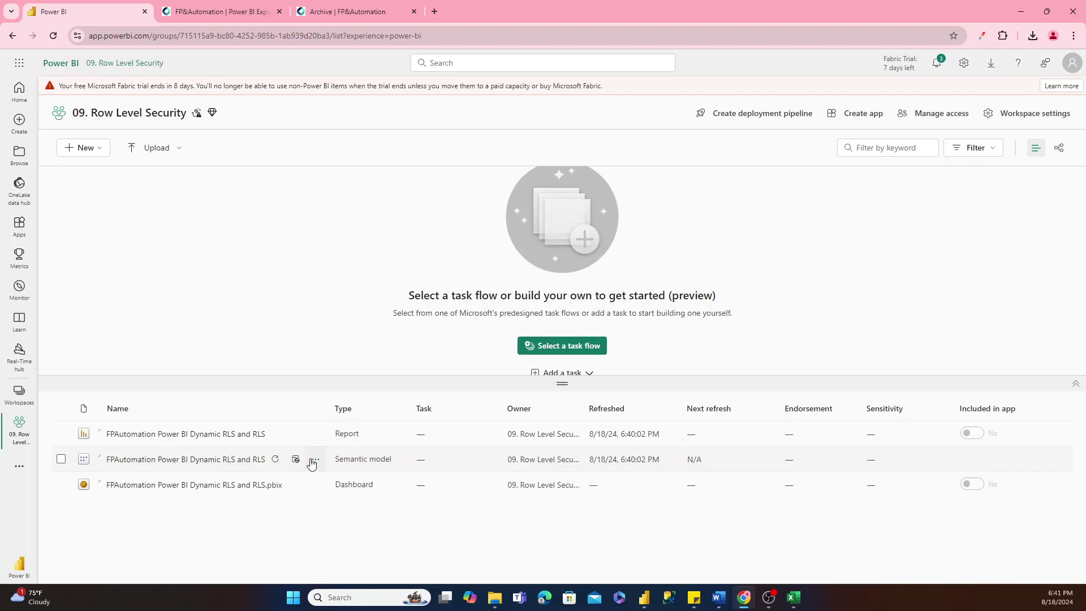
{"action": "left_click", "coordinate": [315, 460]}
{"action": "left_click", "coordinate": [327, 252]}
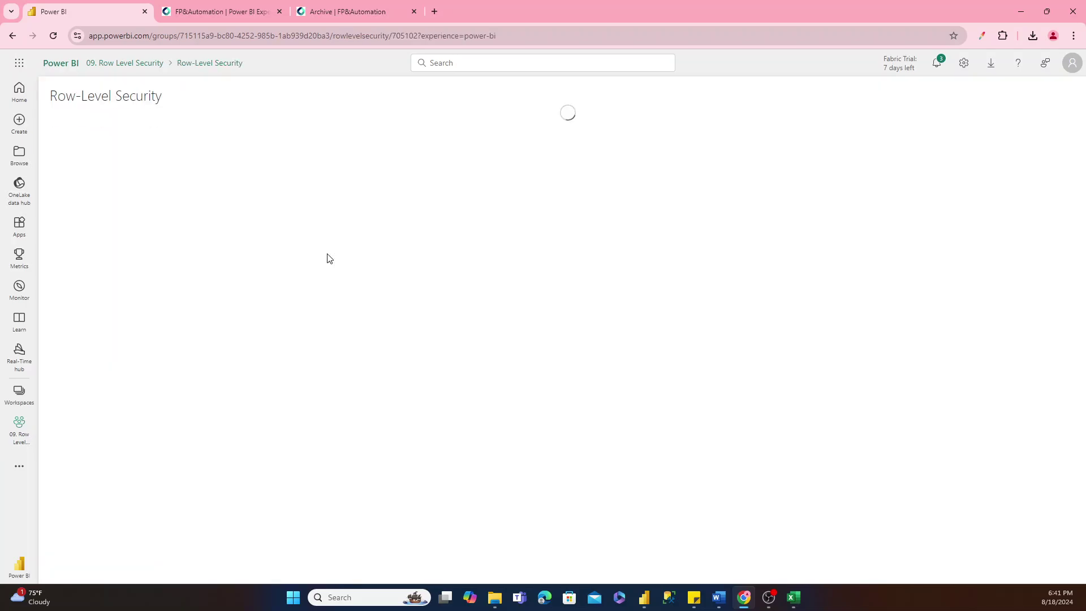
{"action": "left_click", "coordinate": [184, 130]}
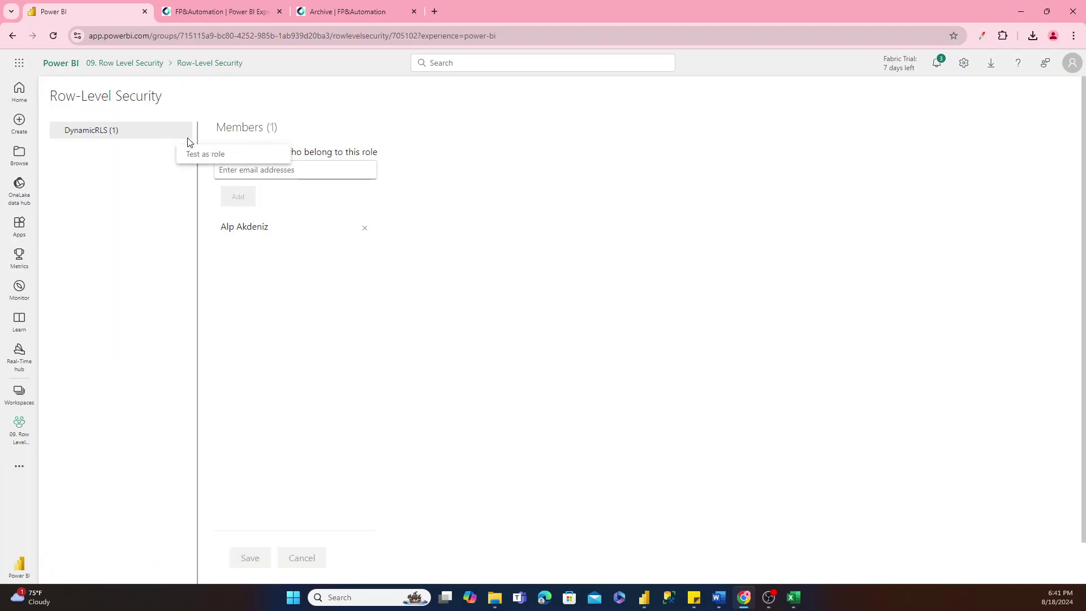
{"action": "left_click", "coordinate": [191, 150]}
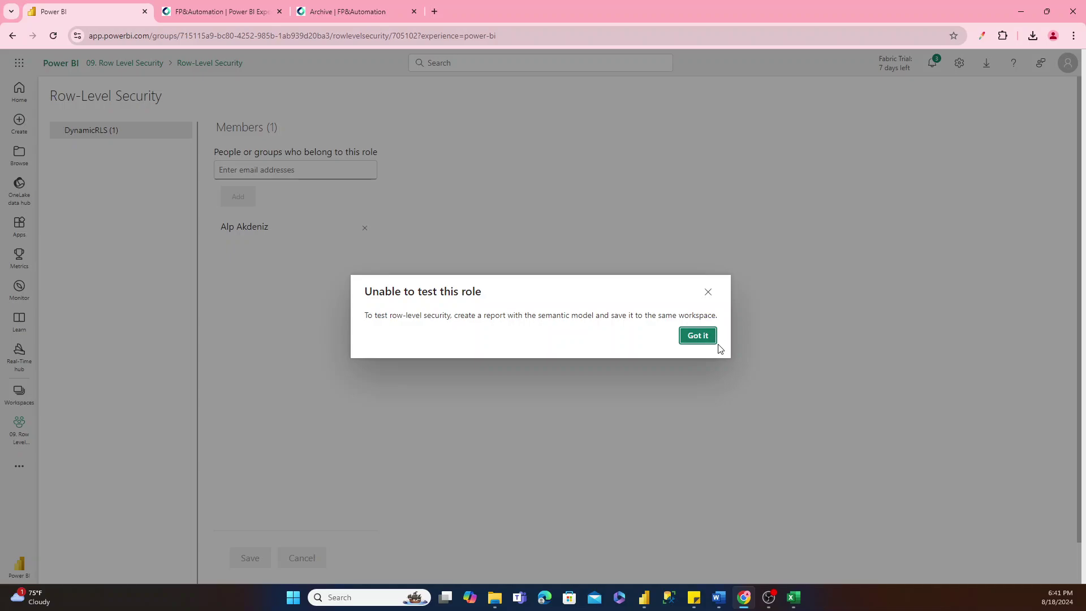
{"action": "left_click", "coordinate": [710, 340]}
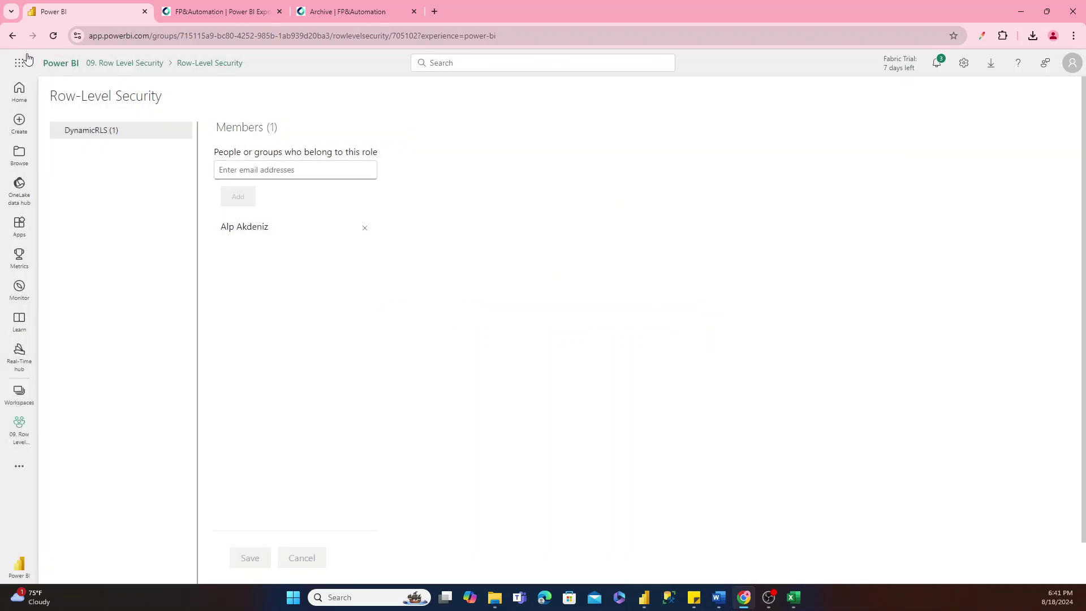
From the workspace, reopen the semantic model's Security page and test the report as DynamicRLS.
{"action": "left_click", "coordinate": [118, 63]}
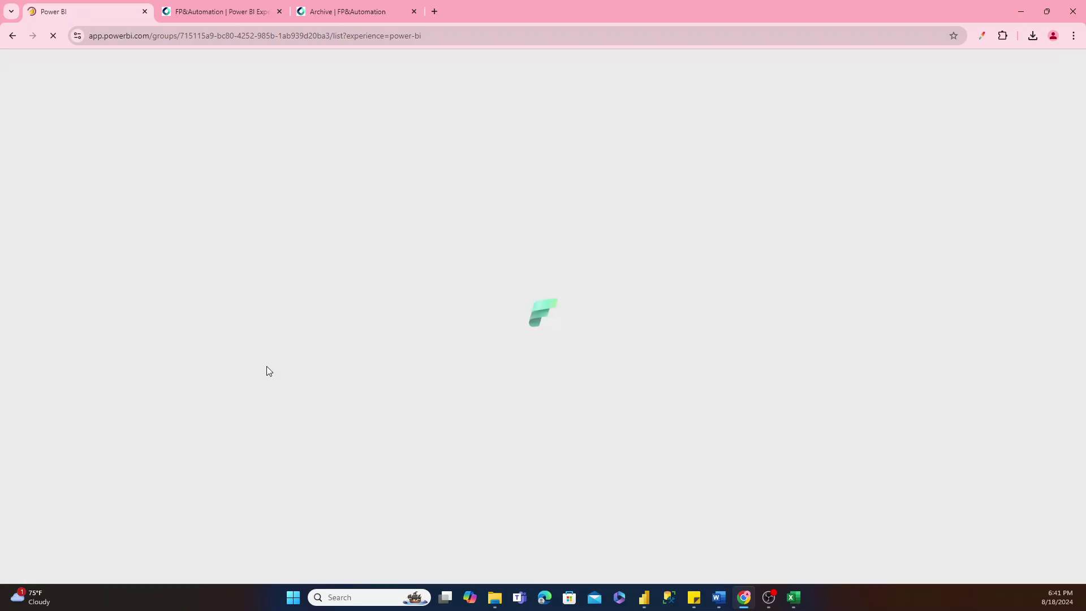
{"action": "right_click", "coordinate": [266, 371]}
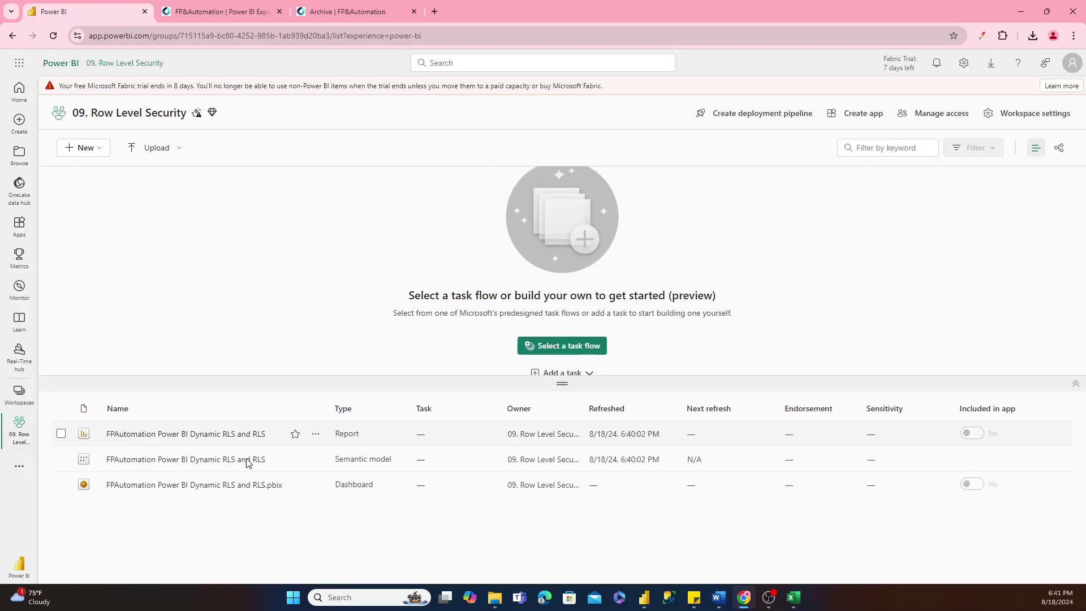
{"action": "left_click", "coordinate": [315, 460]}
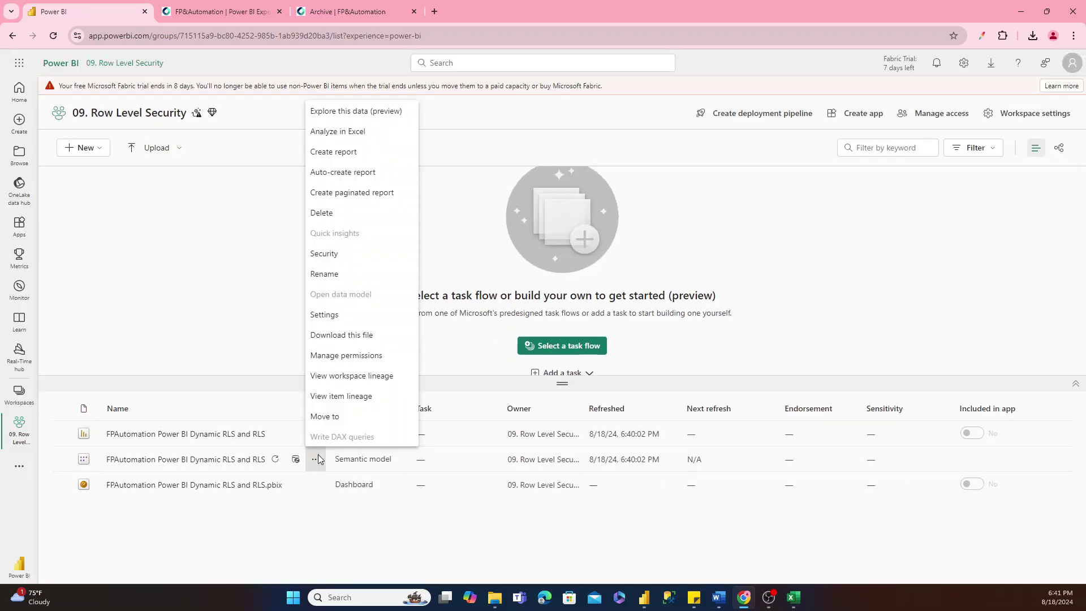
{"action": "left_click", "coordinate": [323, 254]}
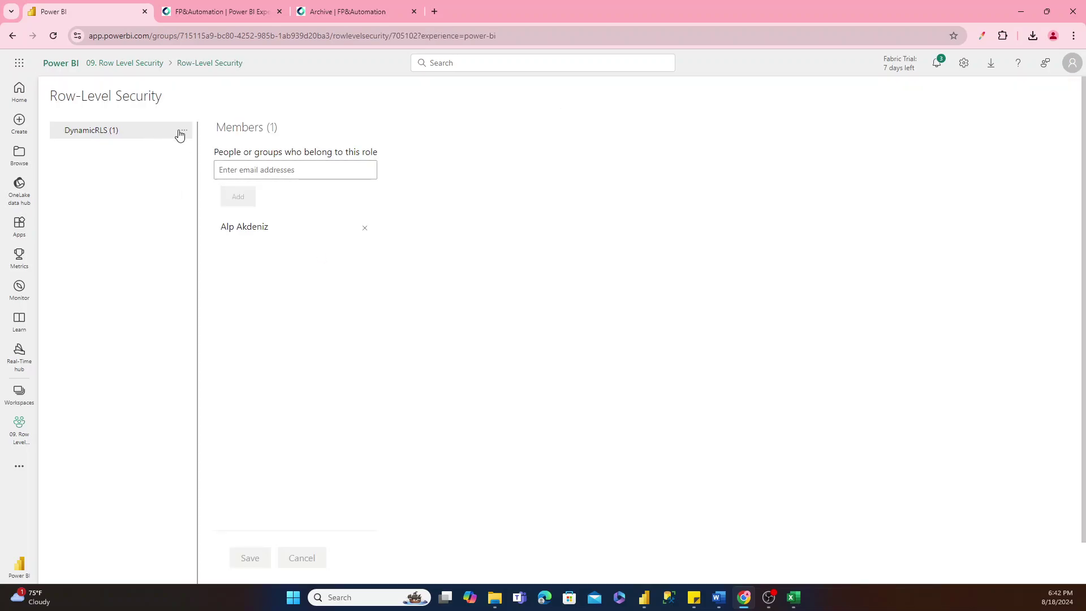
{"action": "left_click", "coordinate": [180, 134]}
{"action": "left_click", "coordinate": [197, 154]}
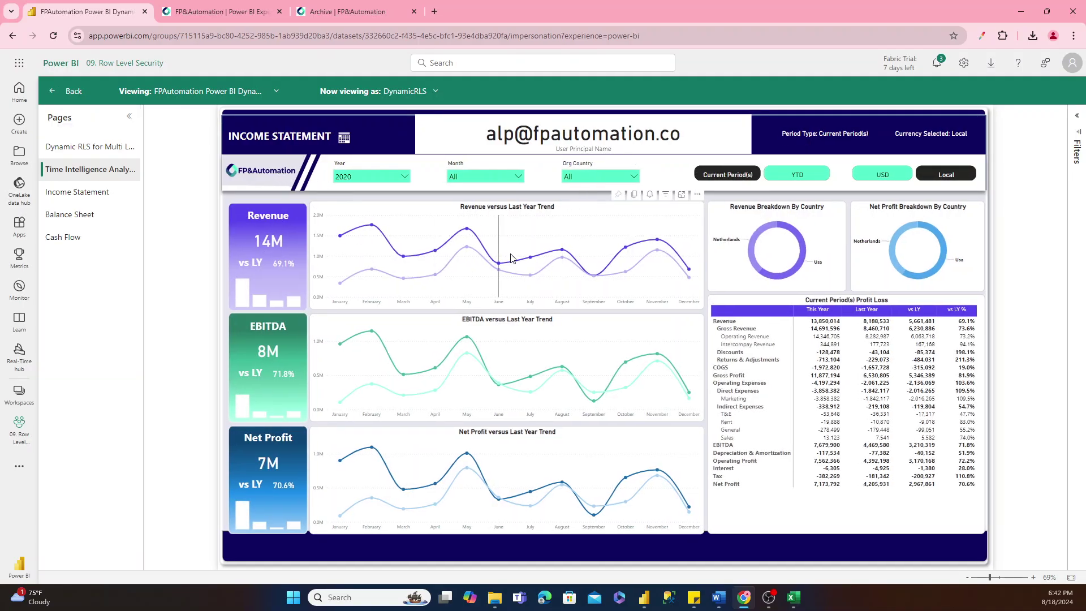
Check the Org Country and Month filter values, briefly trying the view-as-person option.
{"action": "left_click", "coordinate": [588, 177]}
{"action": "left_click", "coordinate": [592, 177]}
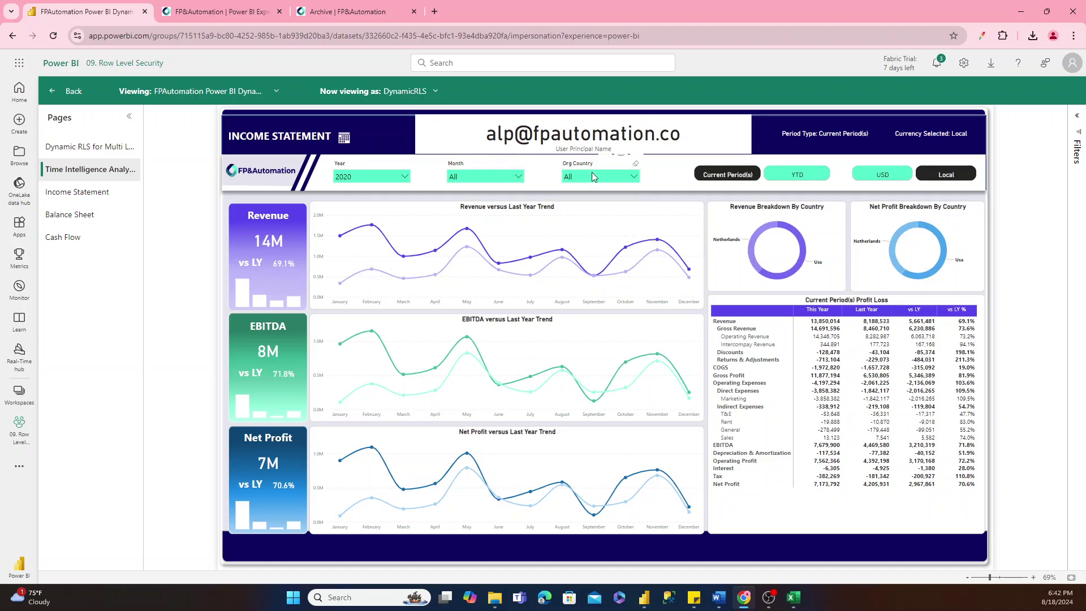
{"action": "left_click", "coordinate": [381, 98]}
{"action": "left_click", "coordinate": [409, 145]}
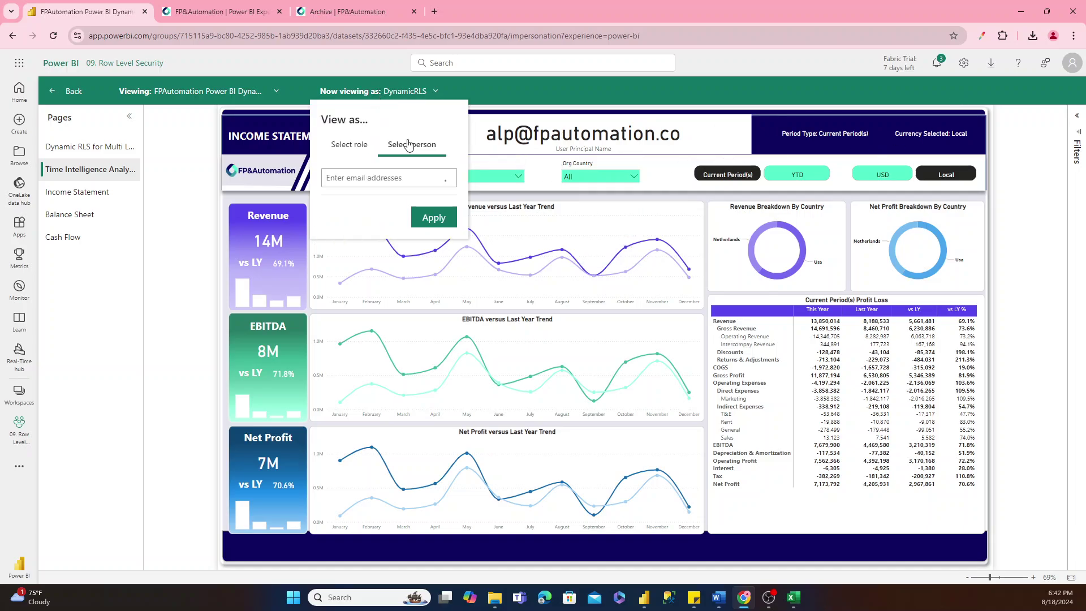
{"action": "left_click", "coordinate": [369, 177]}
{"action": "key", "text": "Escape"}
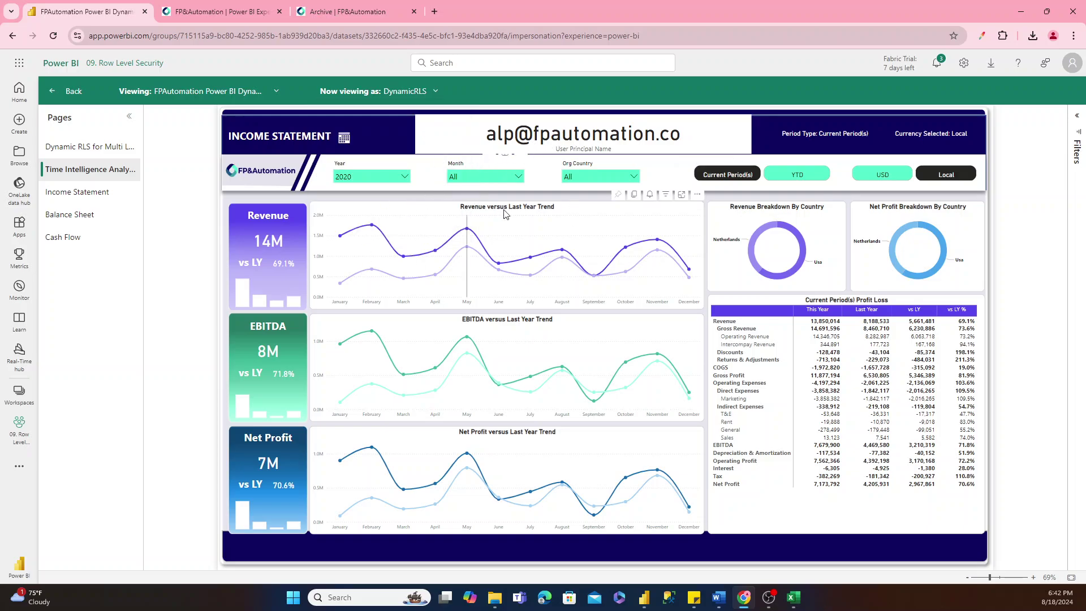
{"action": "left_click", "coordinate": [485, 176]}
{"action": "left_click", "coordinate": [485, 179]}
{"action": "left_click", "coordinate": [583, 176]}
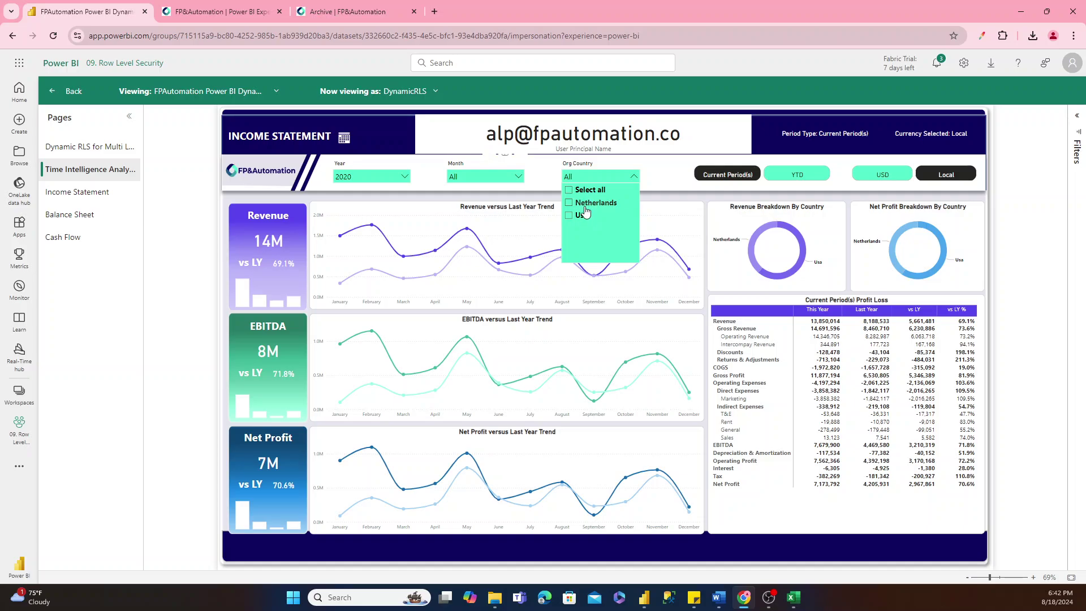
{"action": "left_click", "coordinate": [524, 168]}
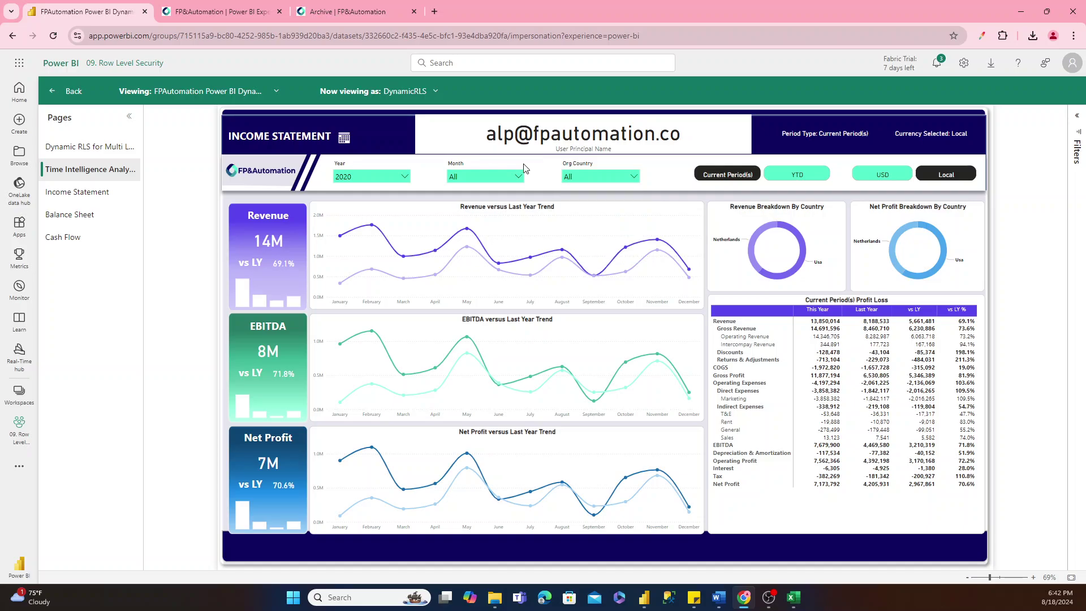
View the report as the workspace user who has Read permission but no roles.
{"action": "left_click", "coordinate": [386, 91]}
{"action": "left_click", "coordinate": [411, 146]}
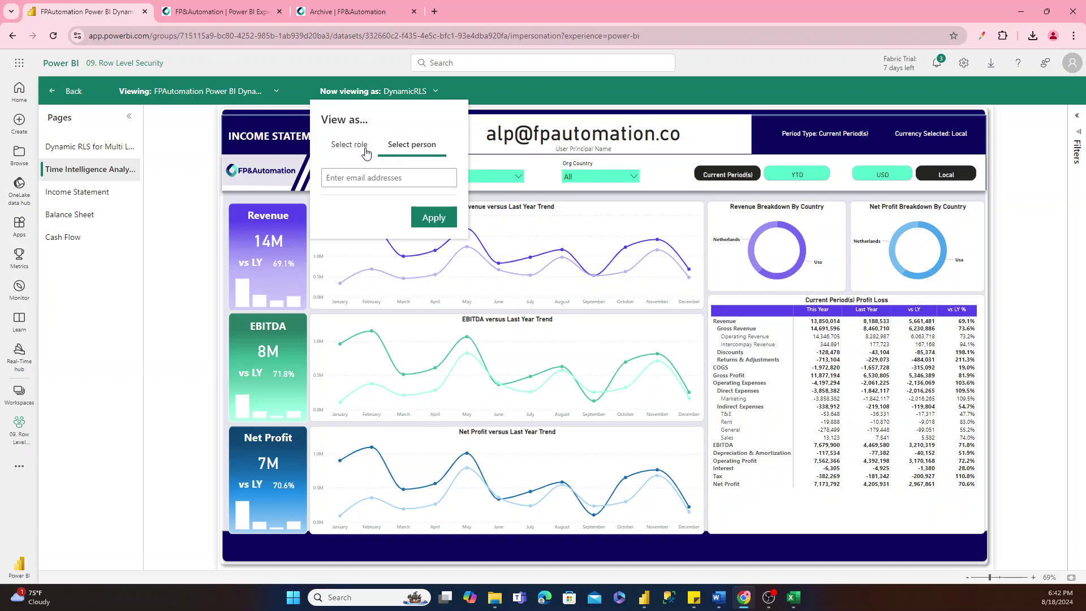
{"action": "left_click", "coordinate": [353, 180]}
{"action": "type", "text": "kh"}
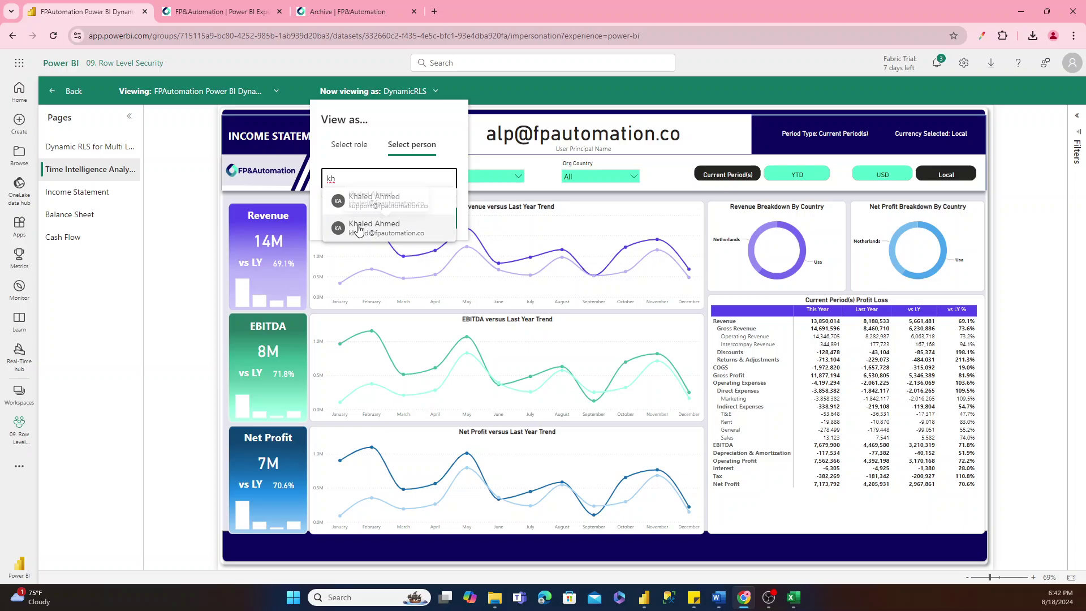
{"action": "left_click", "coordinate": [377, 232]}
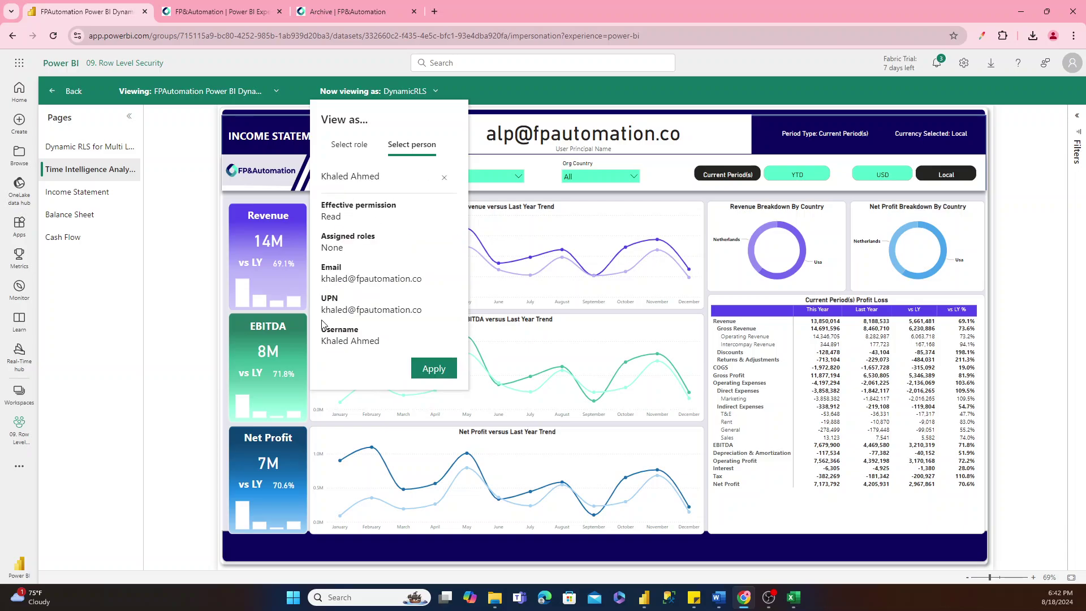
{"action": "left_click_drag", "start_coordinate": [327, 310], "coordinate": [423, 311]}
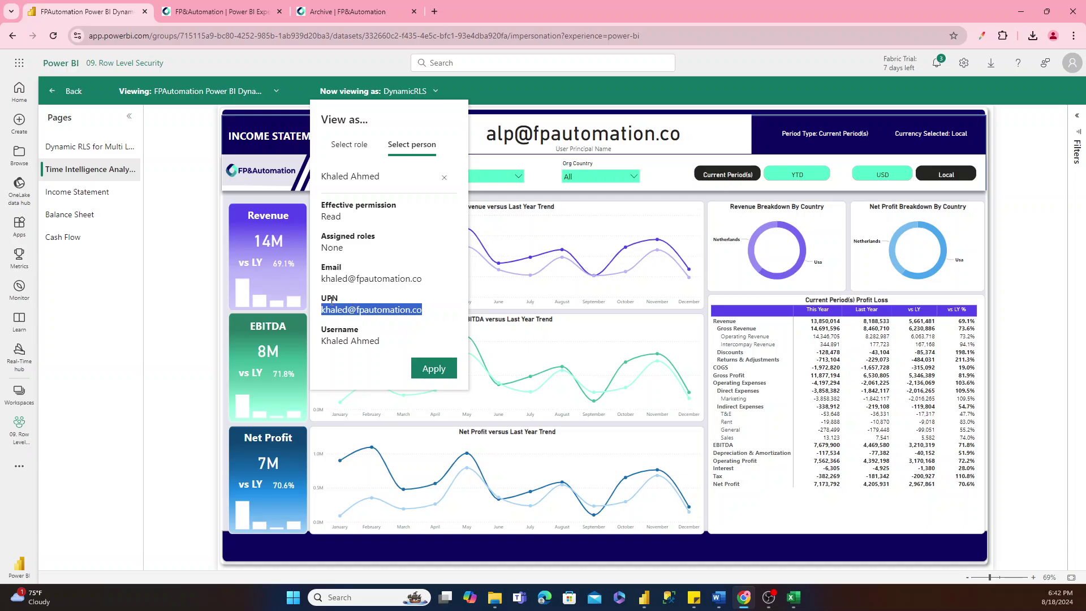
{"action": "left_click", "coordinate": [393, 296]}
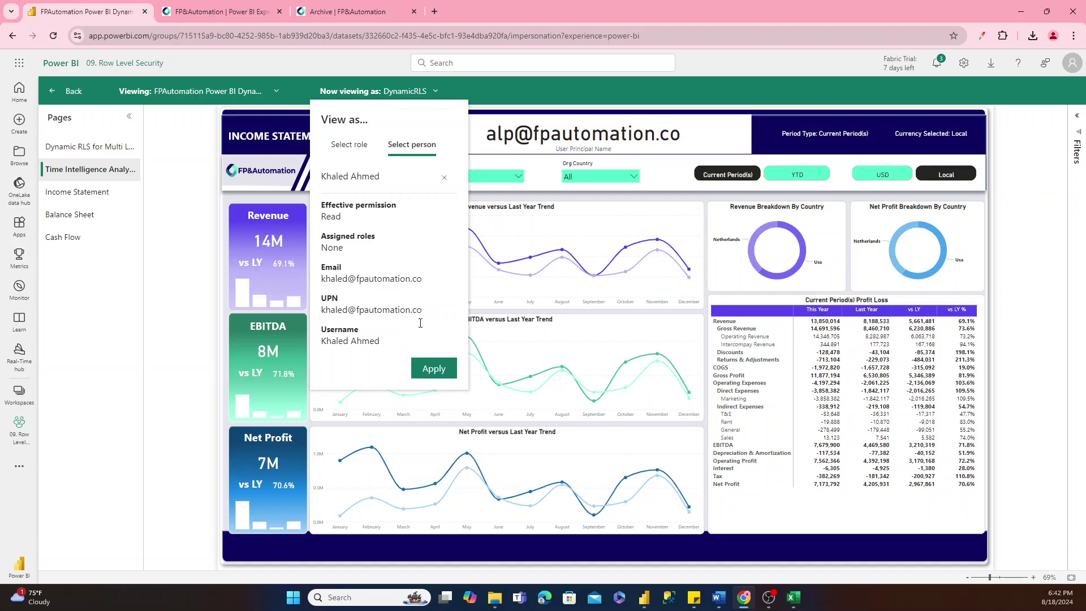
{"action": "left_click", "coordinate": [433, 368]}
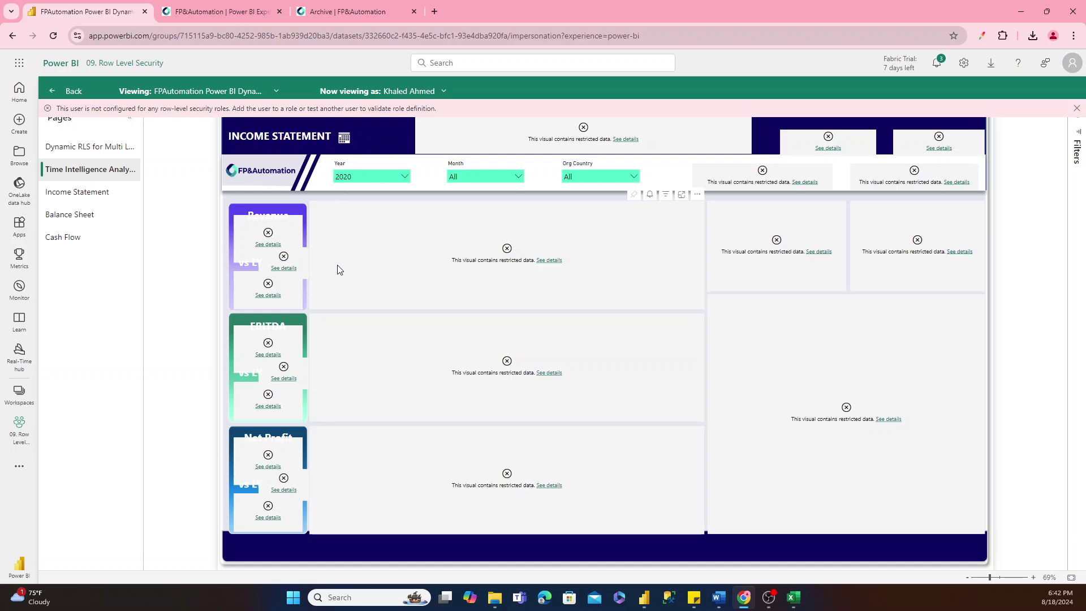
Read and dismiss the top visual's restricted-data message, then return to the DynamicRLS role settings.
{"action": "left_click", "coordinate": [624, 139]}
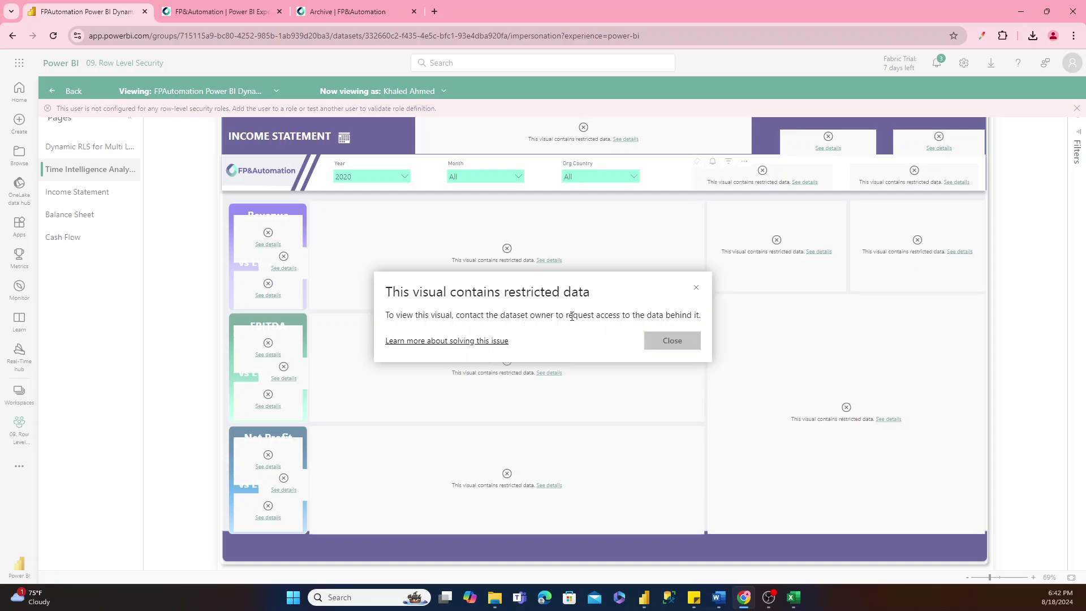
{"action": "left_click", "coordinate": [660, 340]}
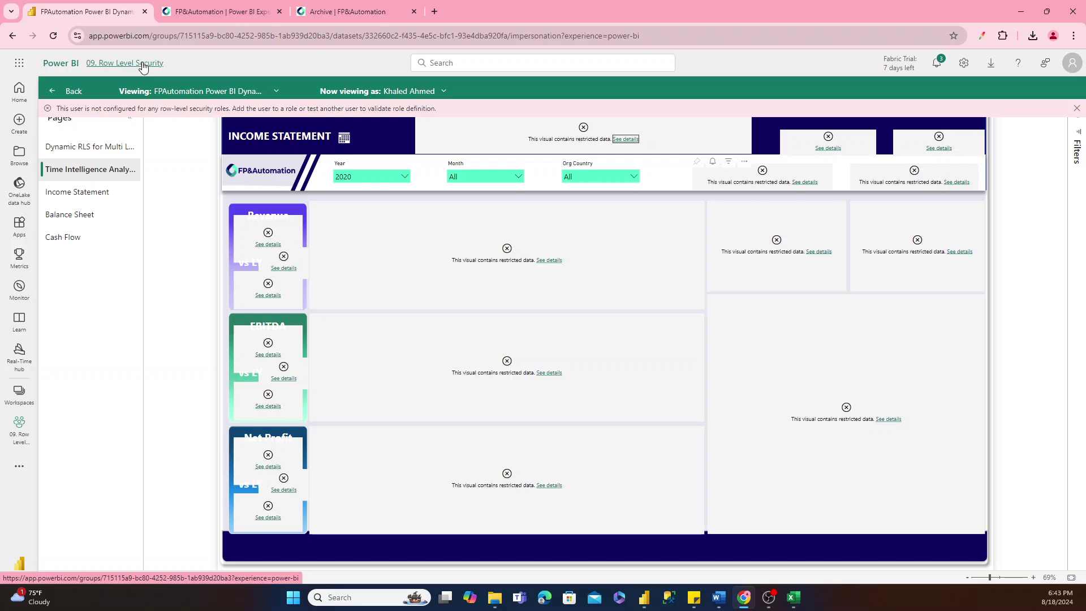
{"action": "left_click", "coordinate": [68, 91]}
Add a second member to DynamicRLS, save, and preview the report as that role.
{"action": "left_click", "coordinate": [247, 165]}
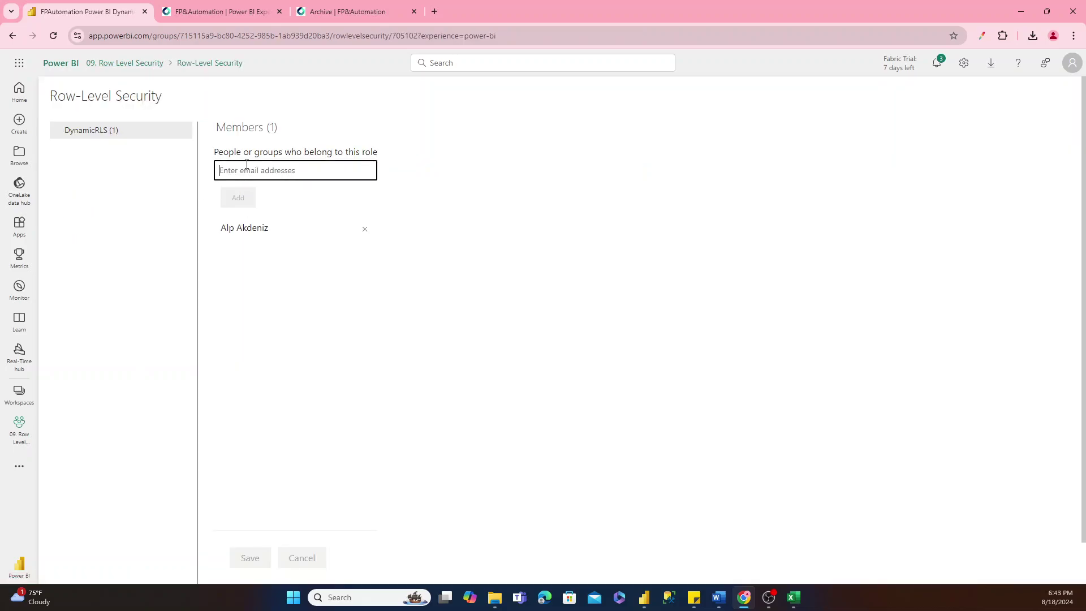
{"action": "type", "text": "kh"}
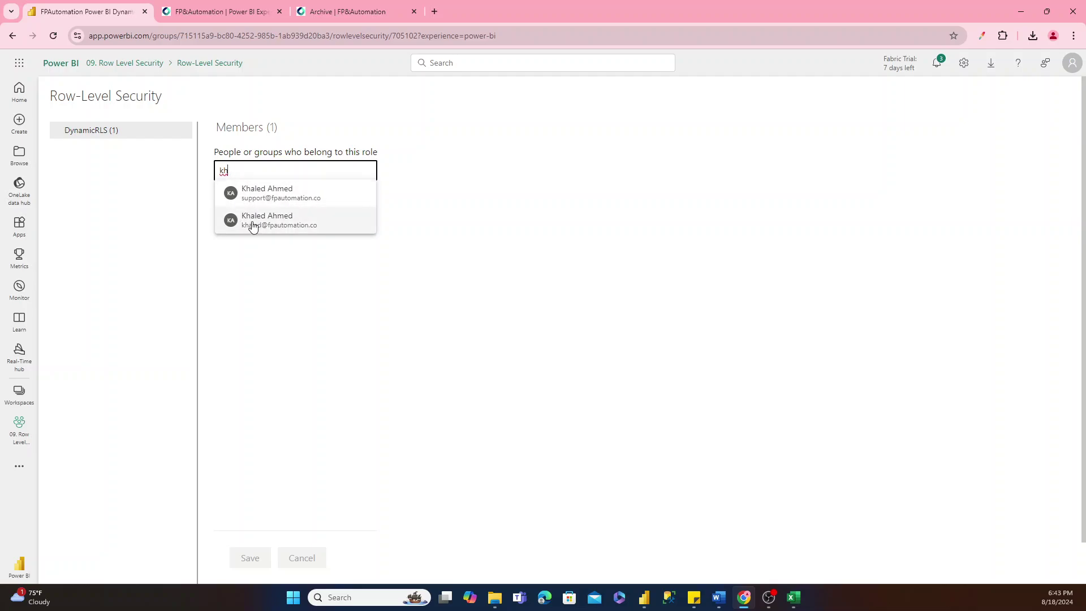
{"action": "left_click_drag", "start_coordinate": [254, 220], "coordinate": [252, 222]}
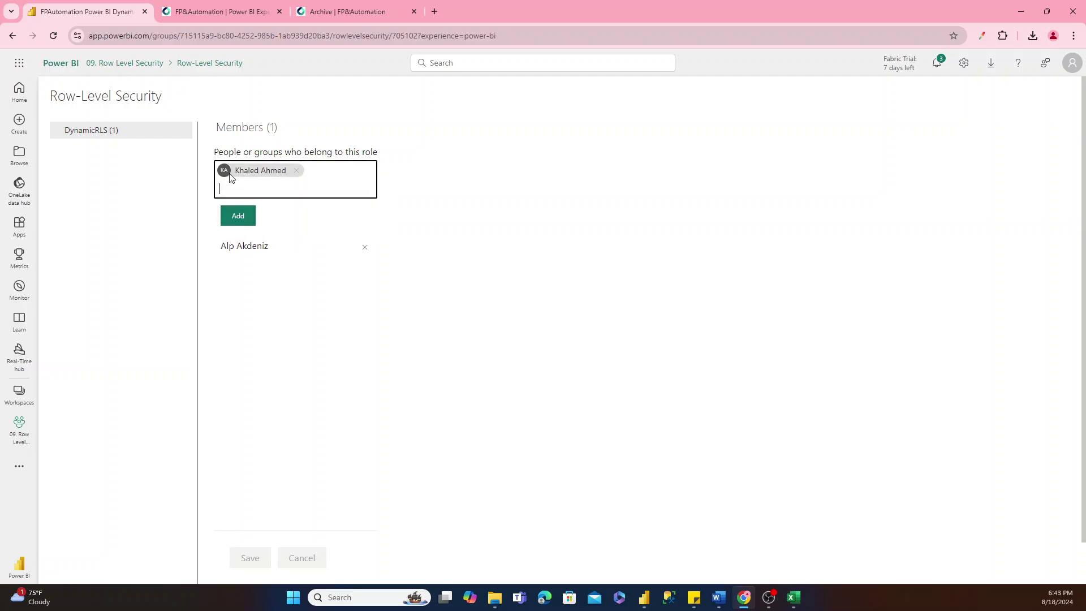
{"action": "left_click", "coordinate": [252, 216]}
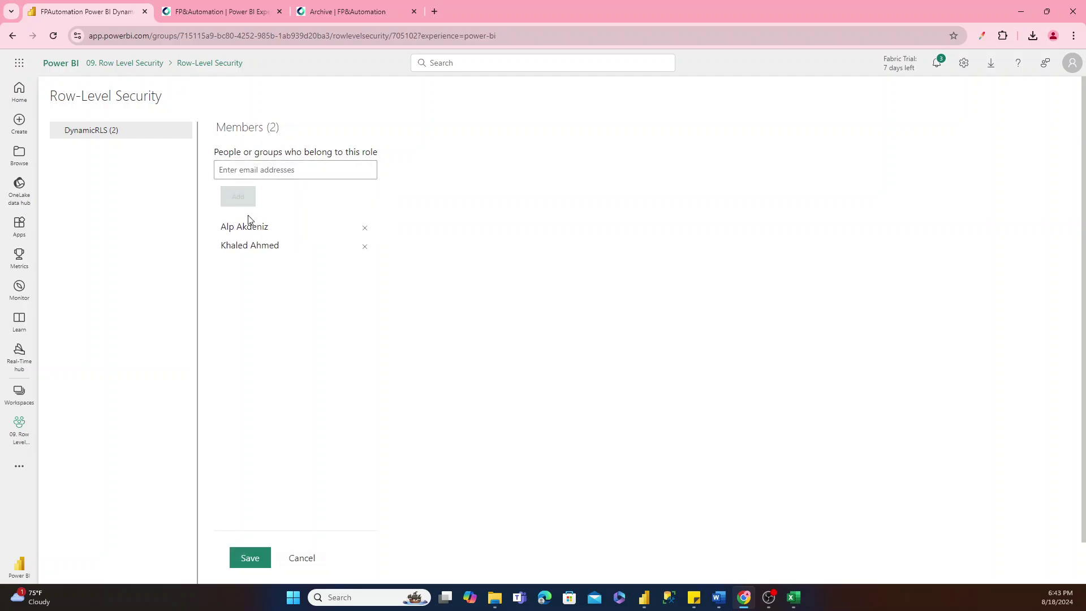
{"action": "left_click", "coordinate": [249, 558]}
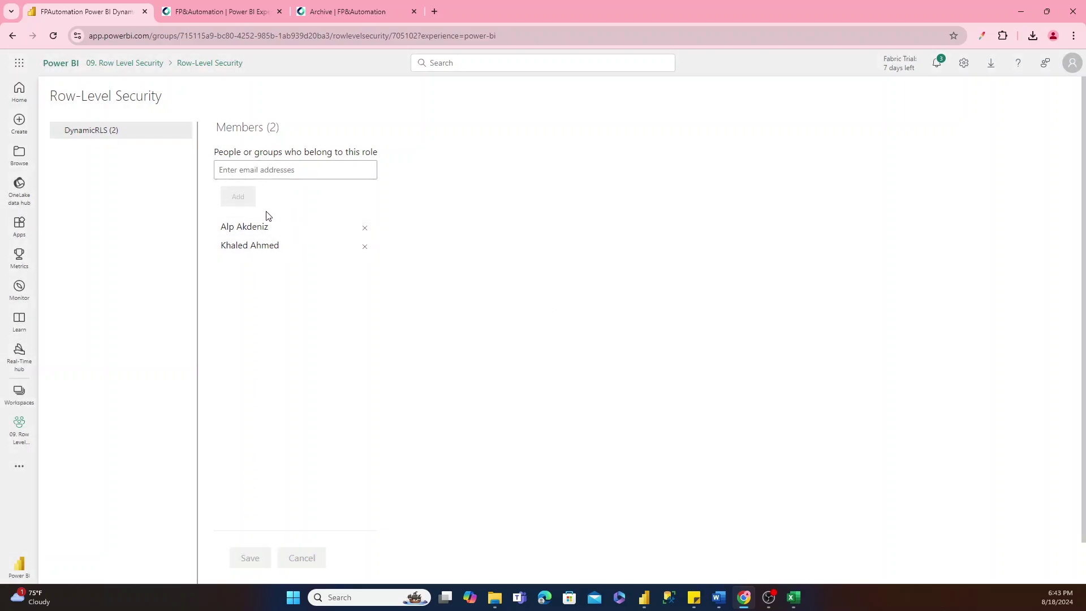
{"action": "left_click", "coordinate": [186, 130]}
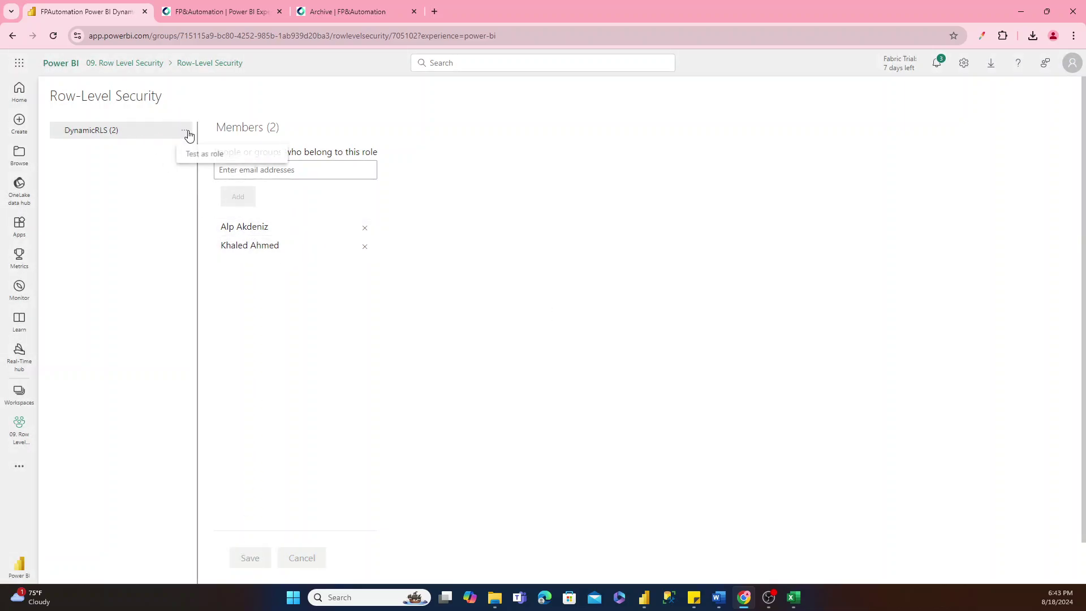
{"action": "left_click", "coordinate": [196, 156]}
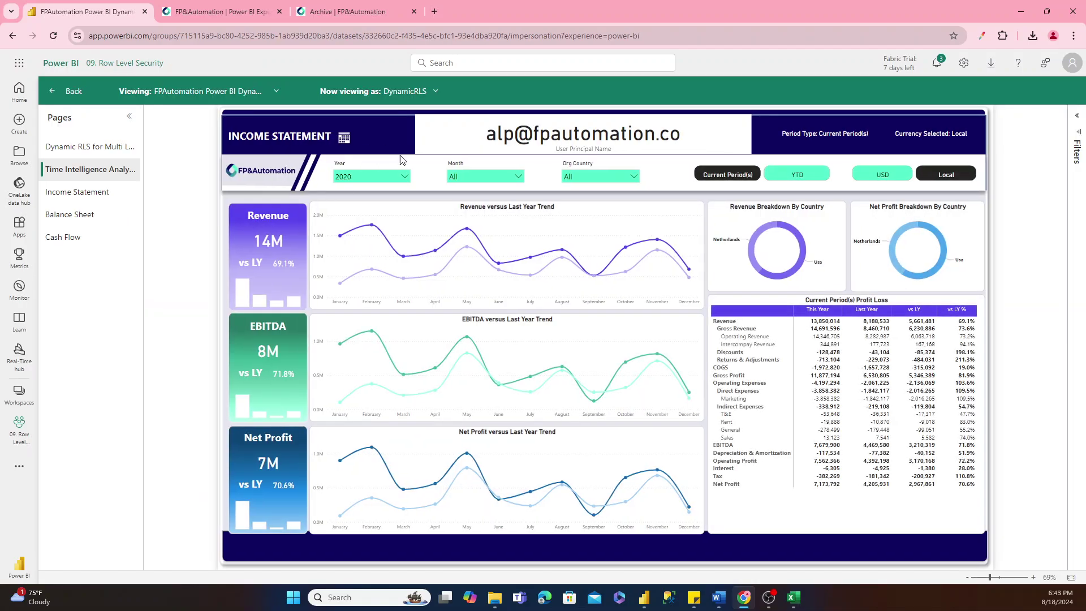
View the report as the newly added member and confirm Org Country shows only Germany and Portugal.
{"action": "left_click", "coordinate": [427, 92]}
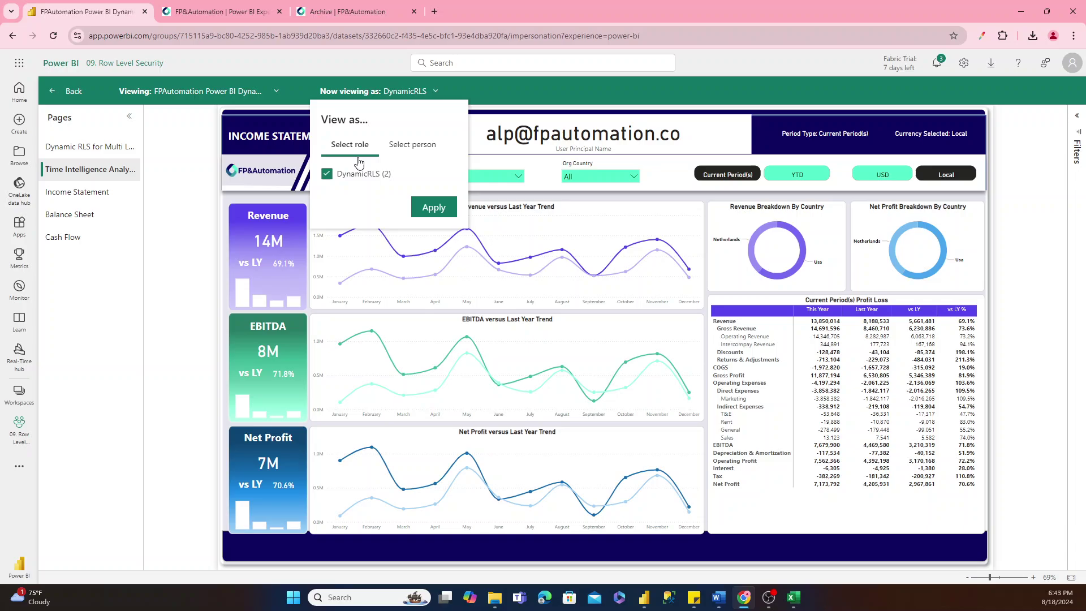
{"action": "left_click", "coordinate": [394, 150]}
{"action": "left_click", "coordinate": [357, 177]}
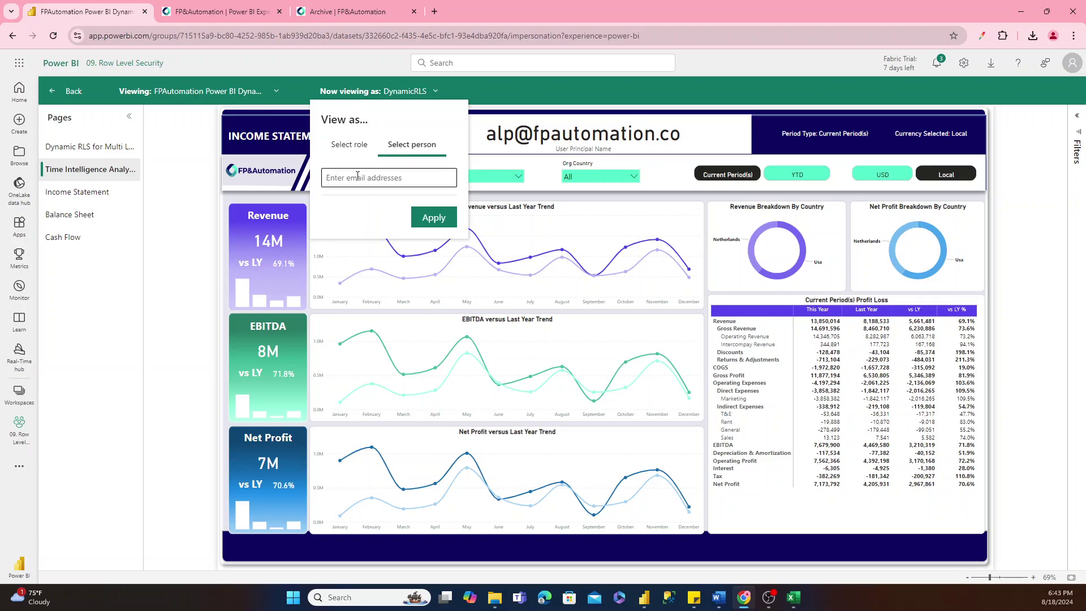
{"action": "type", "text": "kh"}
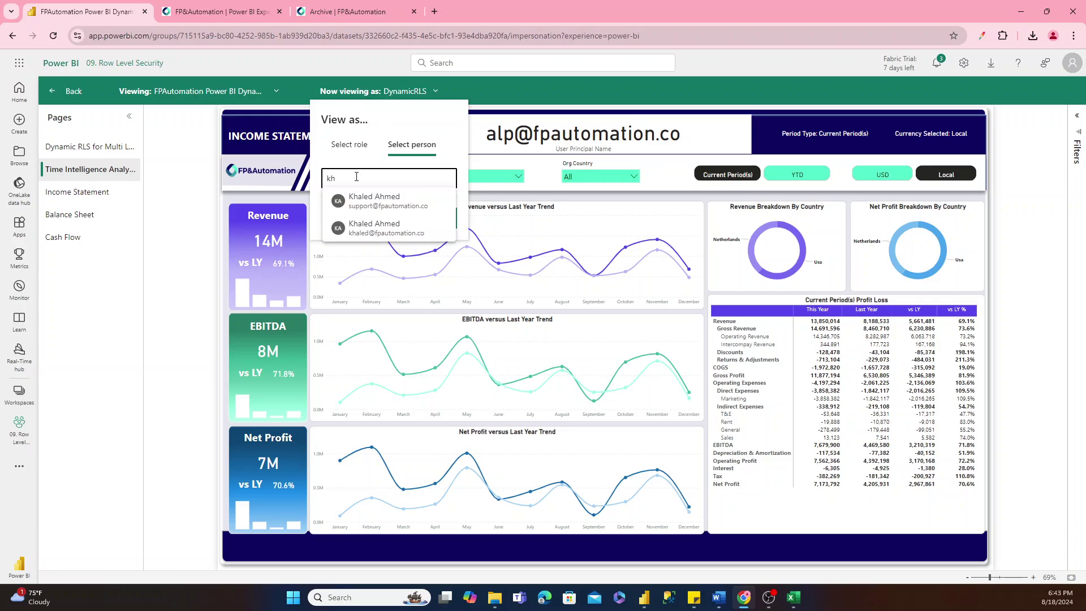
{"action": "left_click", "coordinate": [357, 222]}
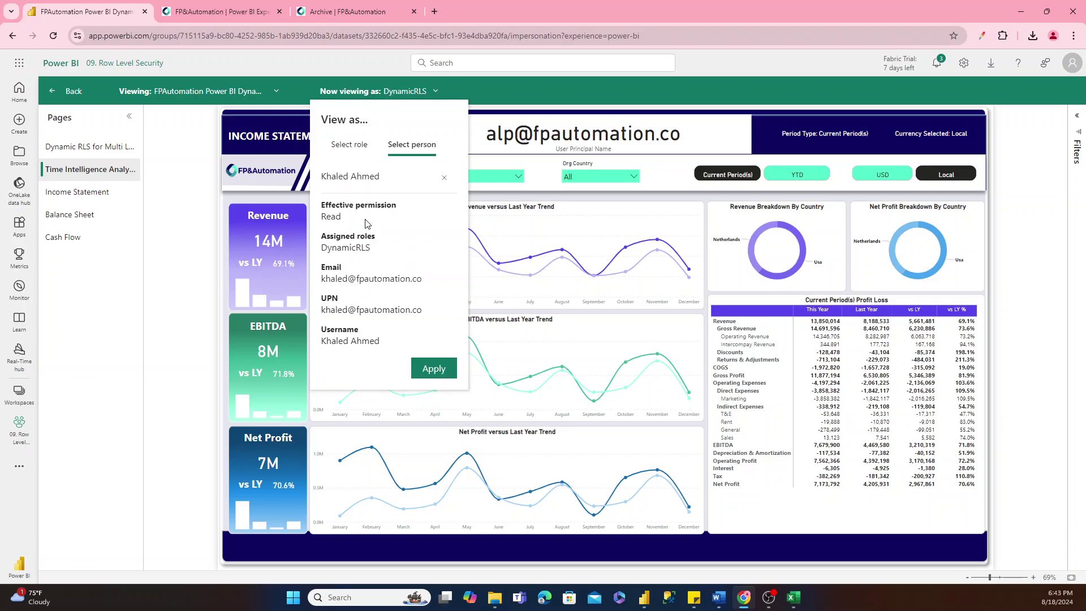
{"action": "left_click", "coordinate": [433, 368]}
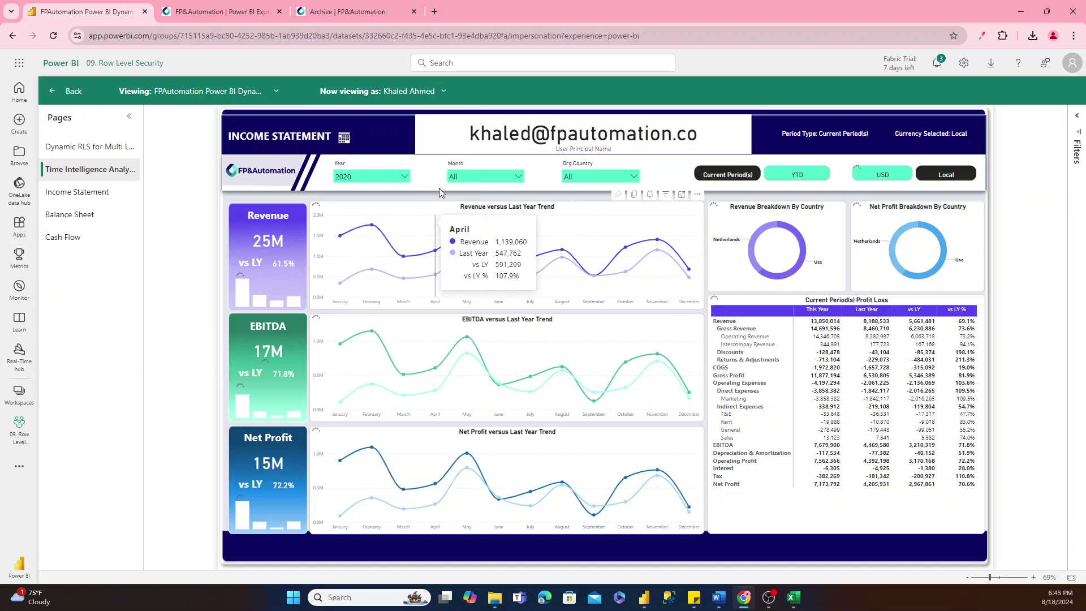
{"action": "left_click", "coordinate": [582, 176]}
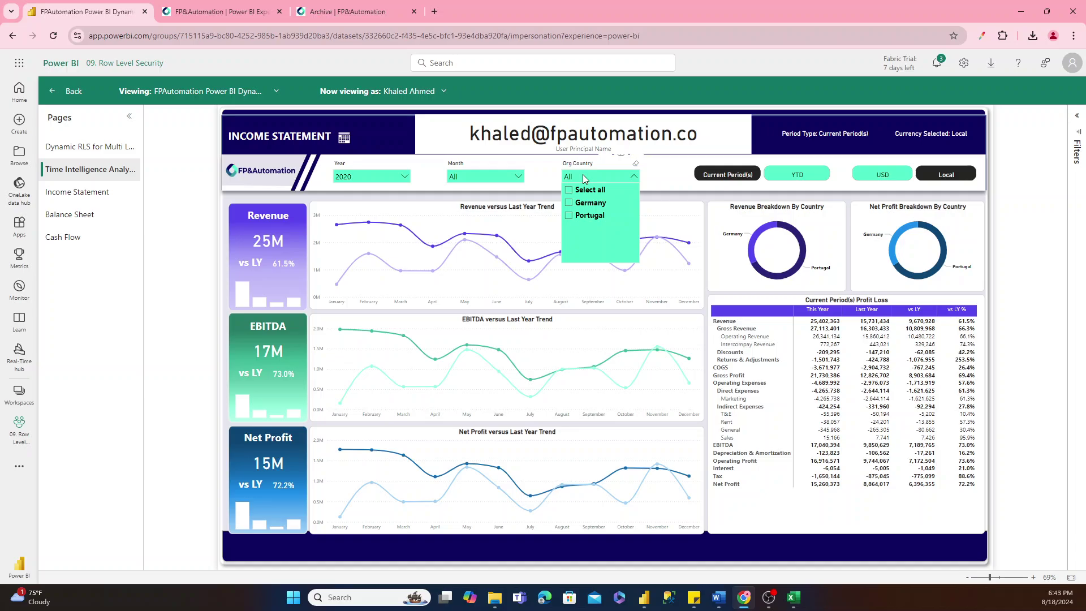
{"action": "left_click", "coordinate": [584, 177]}
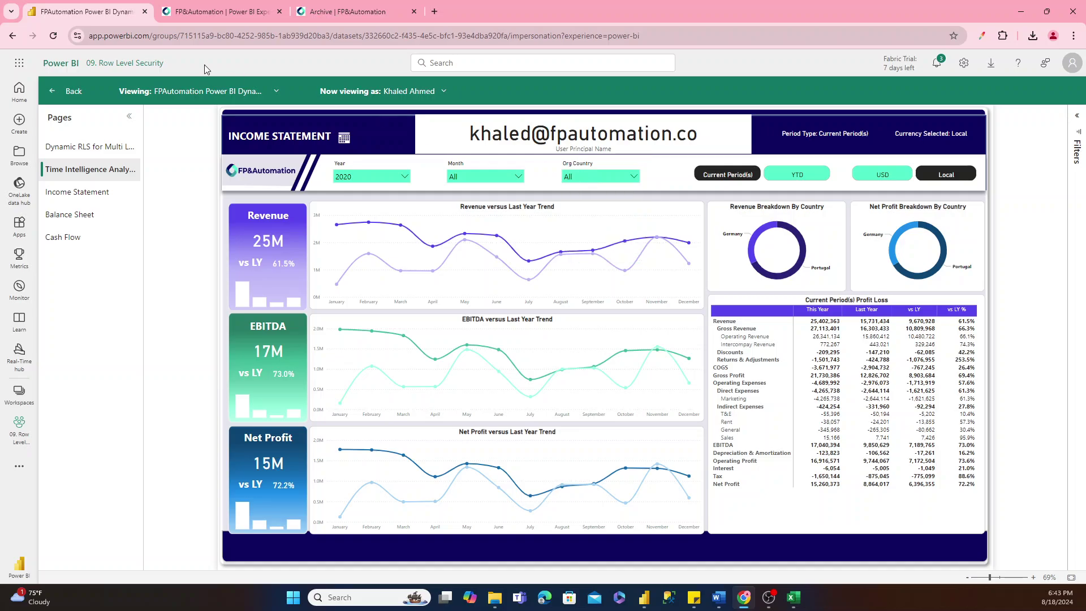
Give the searched colleague Viewer access to the 09. Row Level Security workspace.
{"action": "left_click", "coordinate": [138, 64]}
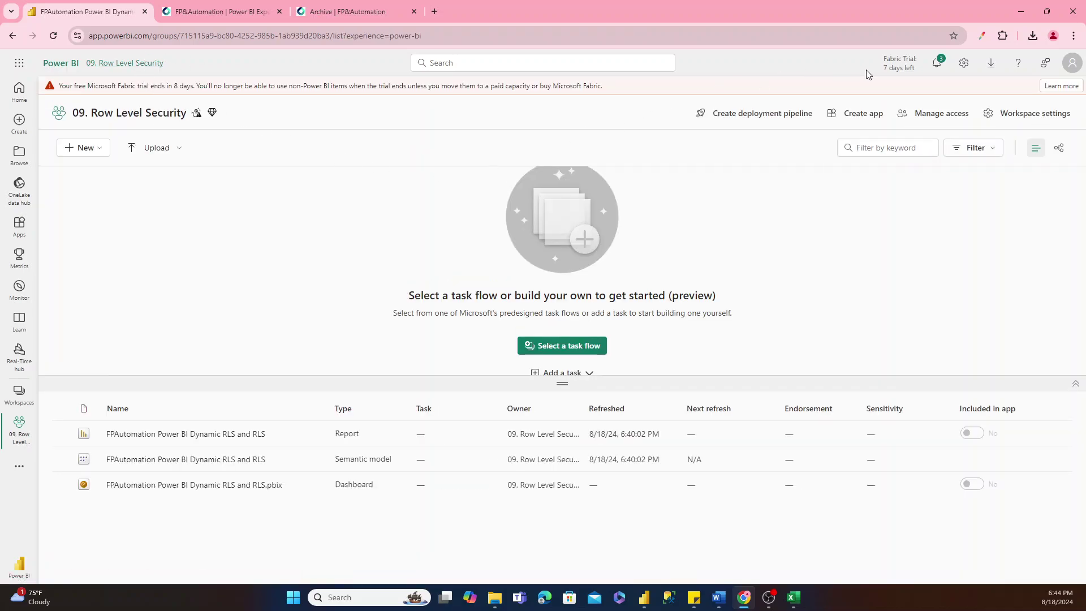
{"action": "left_click", "coordinate": [919, 115]}
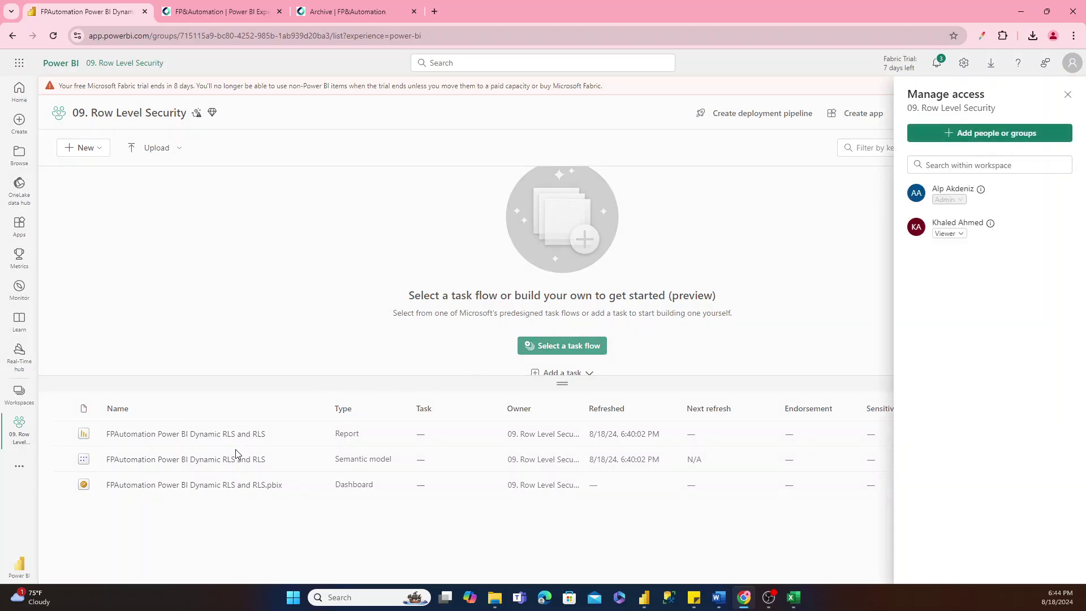
{"action": "left_click", "coordinate": [956, 136]}
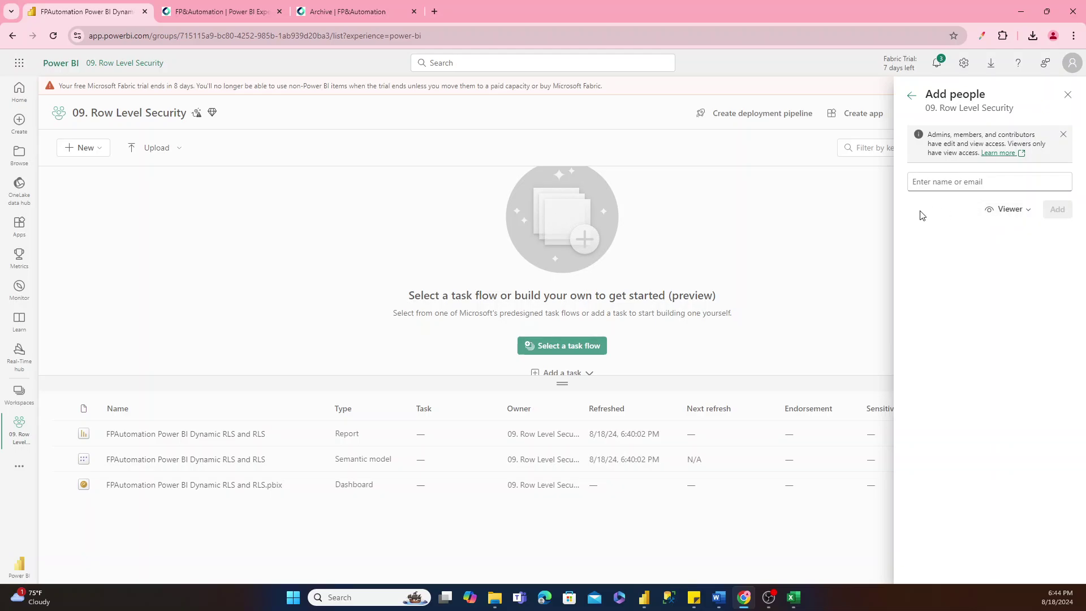
{"action": "left_click", "coordinate": [942, 178]}
{"action": "type", "text": "ish"}
{"action": "left_click", "coordinate": [946, 204]}
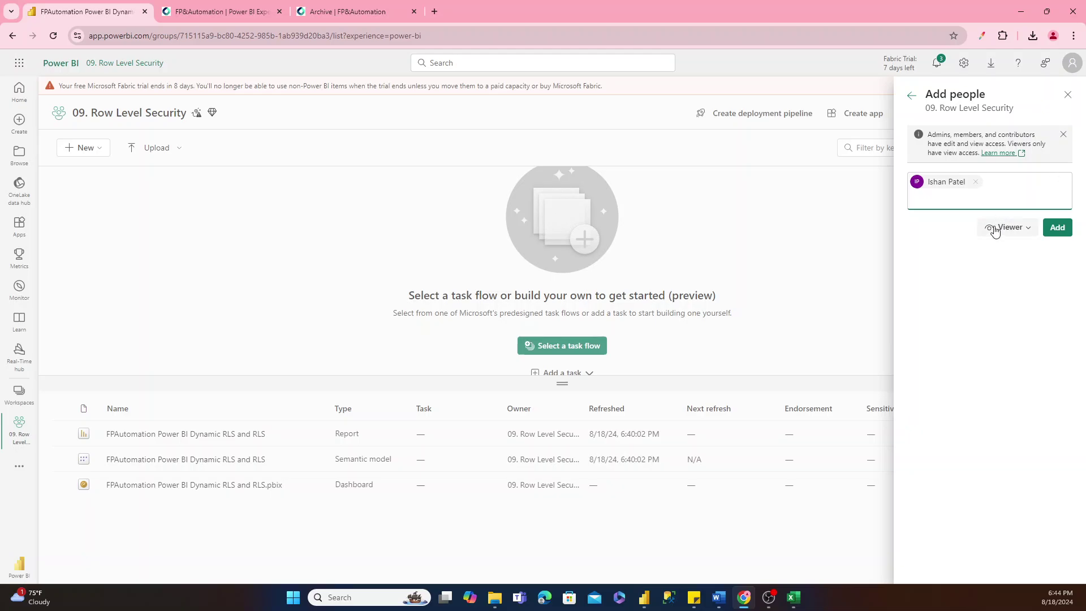
{"action": "left_click", "coordinate": [1055, 228]}
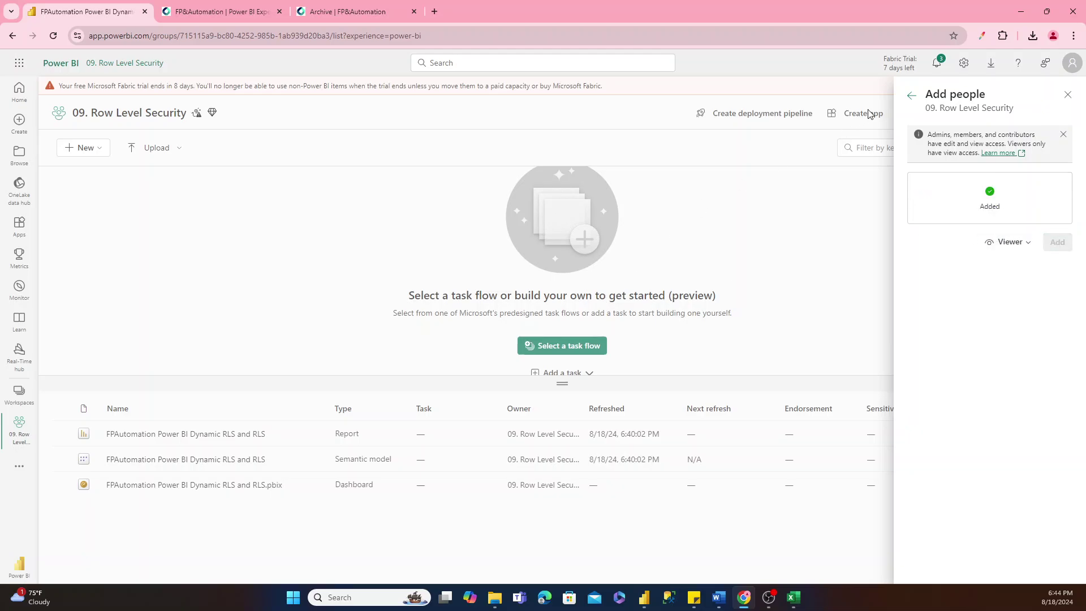
Open the published income statement report showing 60M revenue, then switch to Power BI Desktop.
{"action": "left_click", "coordinate": [1066, 96]}
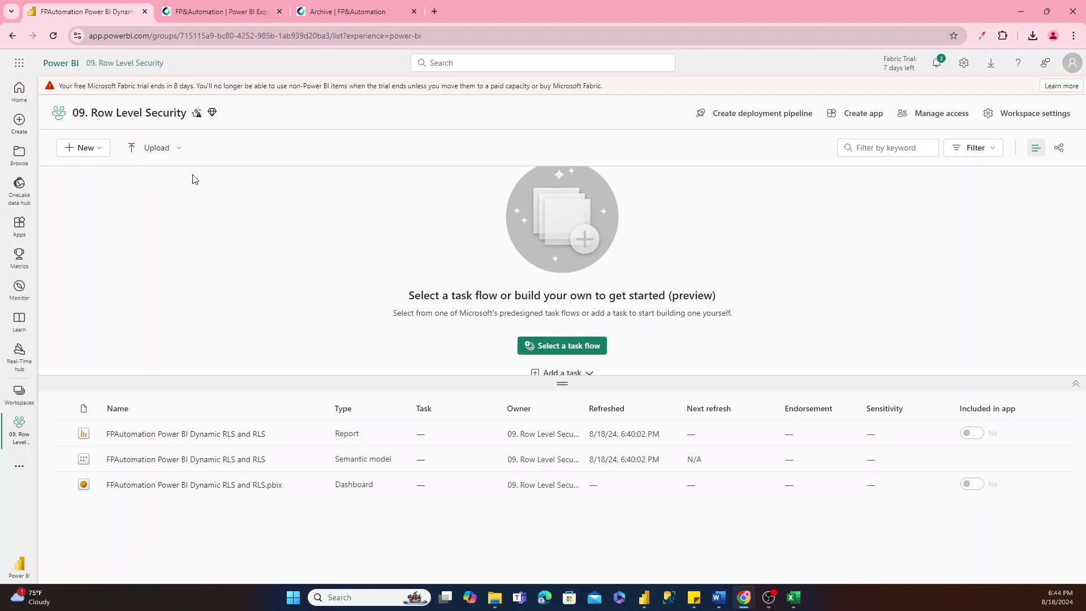
{"action": "left_click", "coordinate": [164, 433]}
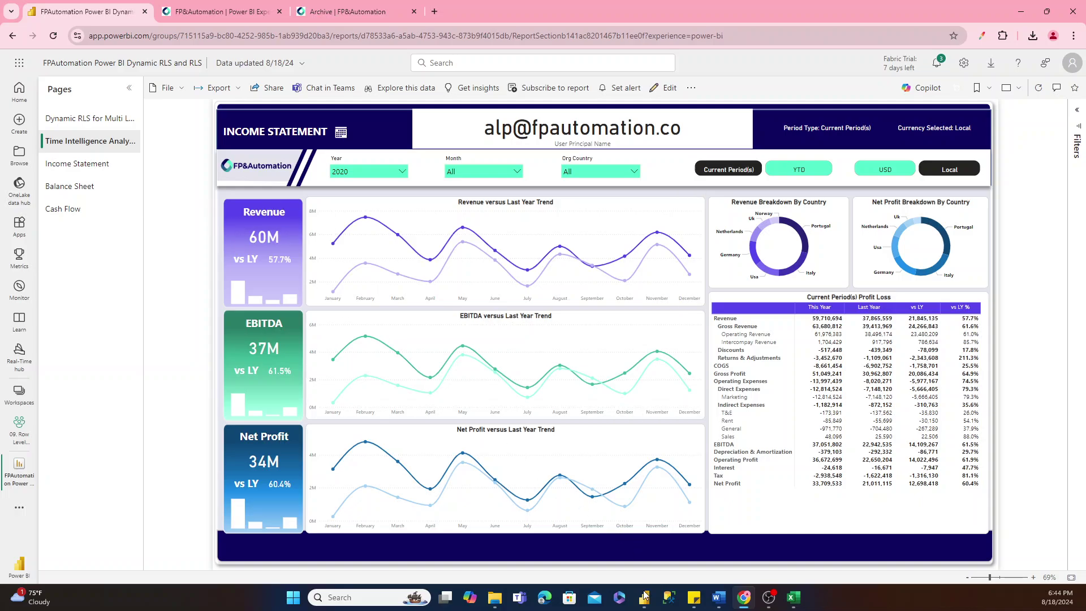
{"action": "mouse_move", "coordinate": [644, 597]}
{"action": "left_click", "coordinate": [645, 535]}
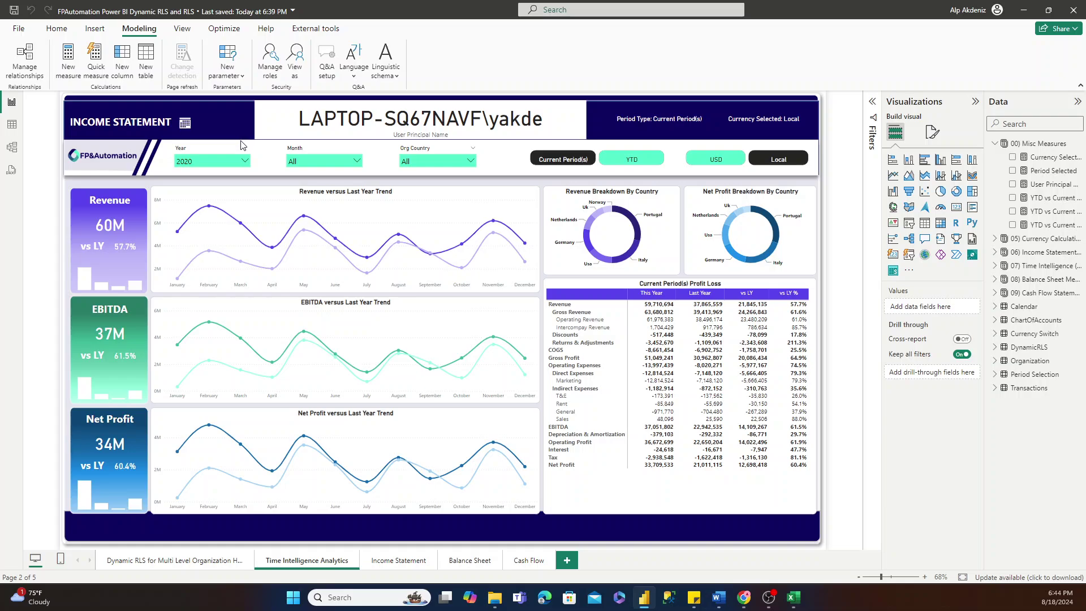
Create a new security role named ViewerWithNoRLS, correcting the mistyped name.
{"action": "left_click", "coordinate": [273, 76]}
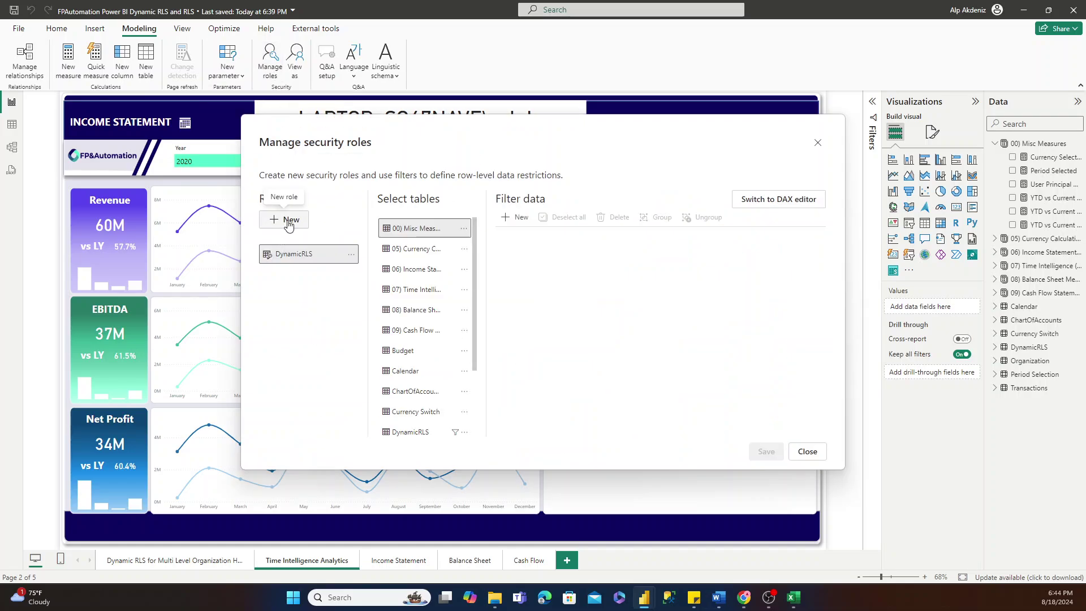
{"action": "left_click", "coordinate": [288, 223]}
{"action": "left_click", "coordinate": [351, 272]}
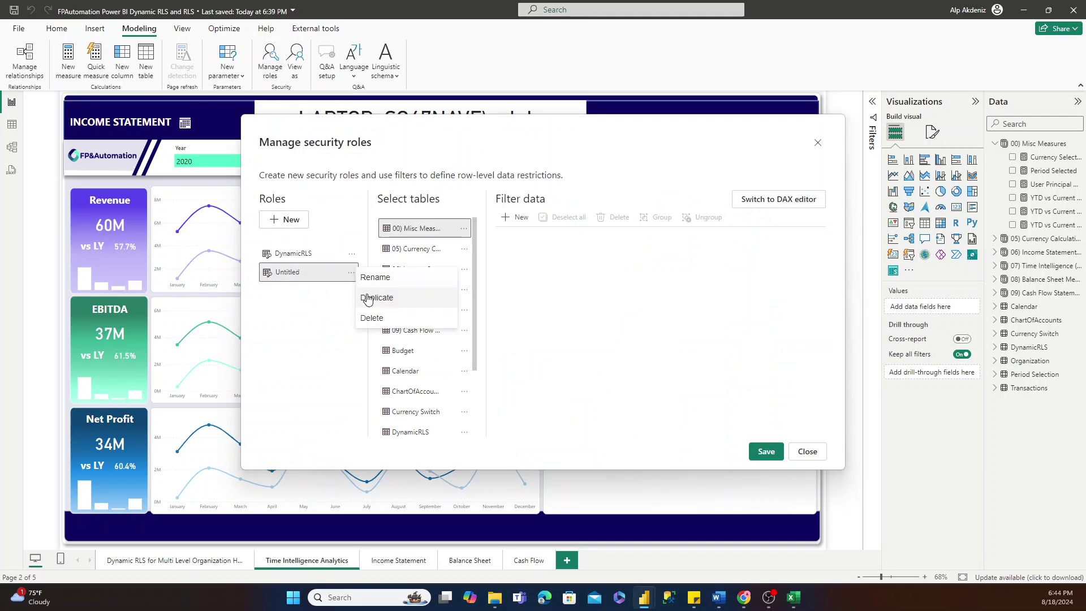
{"action": "left_click", "coordinate": [371, 282]}
{"action": "type", "text": "No"}
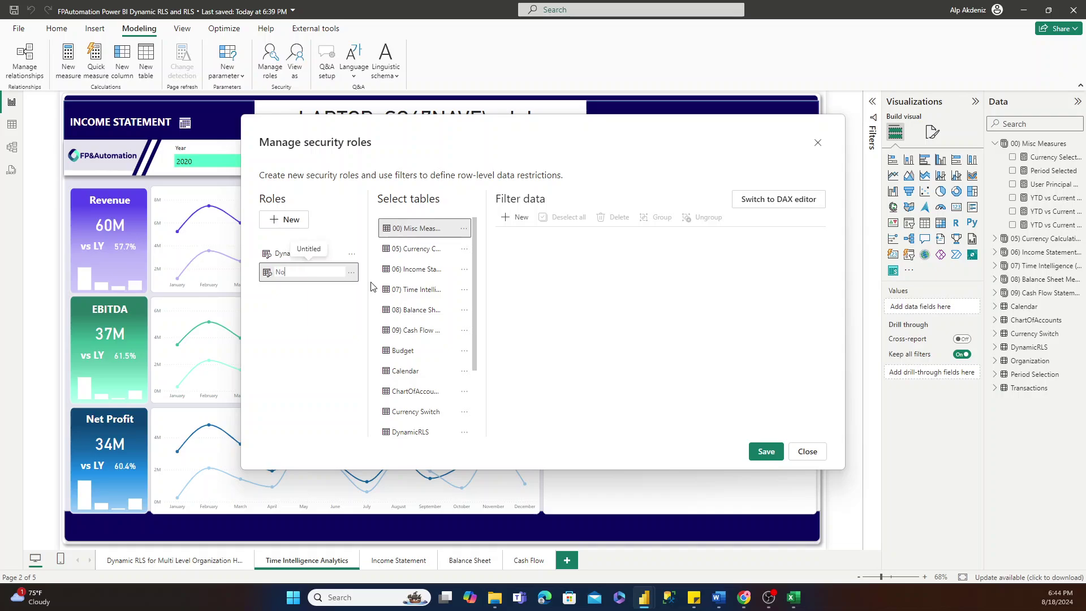
{"action": "type", "text": "RLSbutView"}
{"action": "key", "text": "BackSpace"}
{"action": "key", "text": "BackSpace"}
{"action": "key", "text": "BackSpace"}
{"action": "key", "text": "BackSpace"}
{"action": "key", "text": "BackSpace"}
{"action": "key", "text": "BackSpace"}
{"action": "key", "text": "BackSpace"}
{"action": "key", "text": "BackSpace"}
{"action": "key", "text": "BackSpace"}
{"action": "key", "text": "BackSpace"}
{"action": "key", "text": "BackSpace"}
{"action": "type", "text": "ViewerWithNoRLS"}
{"action": "key", "text": "Return"}
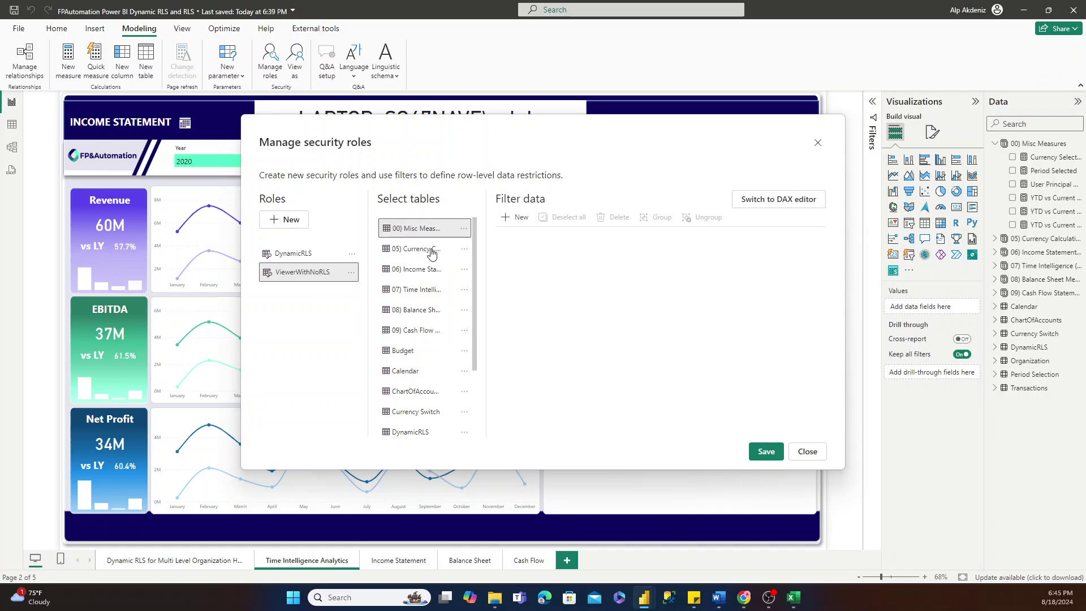
Compare with DynamicRLS's filters, leave ViewerWithNoRLS without table filters, and save the roles.
{"action": "scroll", "coordinate": [427, 255], "scroll_direction": "down", "scroll_amount": 3}
{"action": "scroll", "coordinate": [425, 311], "scroll_direction": "up", "scroll_amount": 3}
{"action": "left_click", "coordinate": [318, 254]}
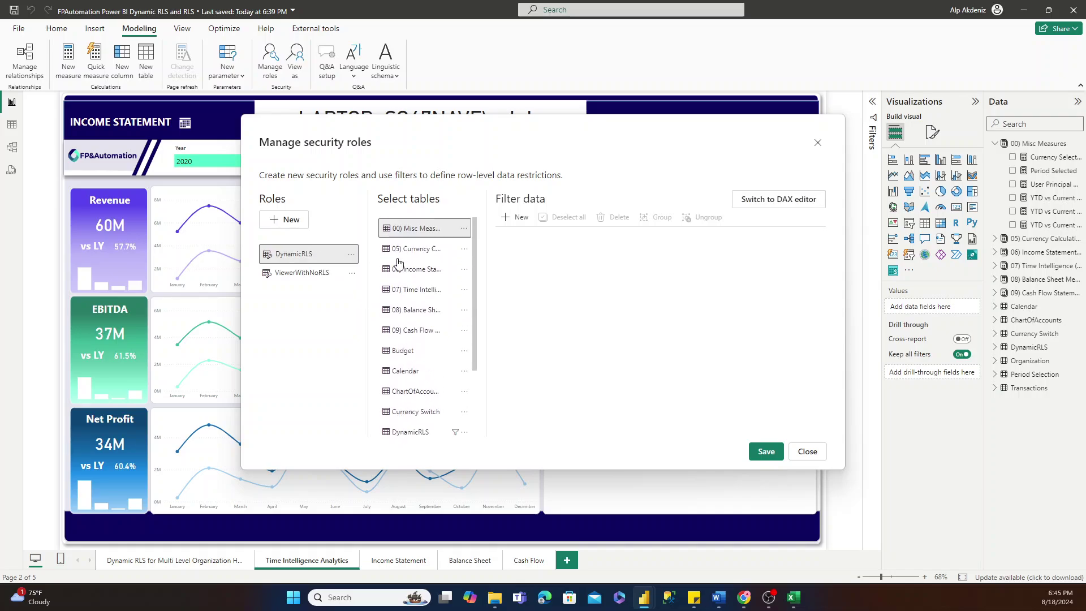
{"action": "scroll", "coordinate": [421, 294], "scroll_direction": "down", "scroll_amount": 3}
{"action": "left_click", "coordinate": [426, 334]}
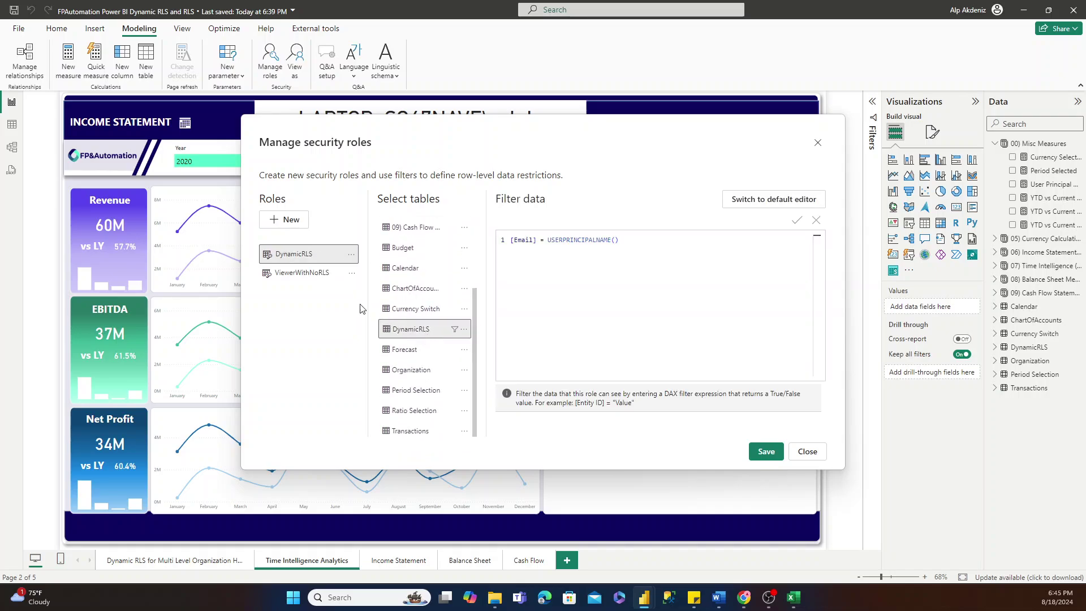
{"action": "left_click", "coordinate": [305, 273]}
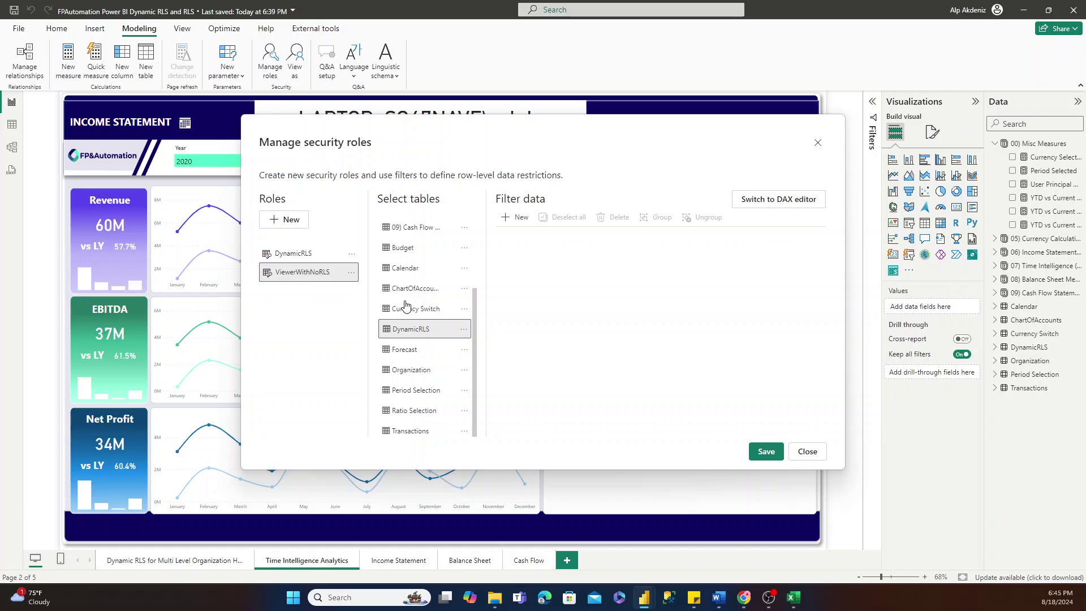
{"action": "scroll", "coordinate": [407, 307], "scroll_direction": "up", "scroll_amount": 3}
{"action": "left_click", "coordinate": [766, 451]}
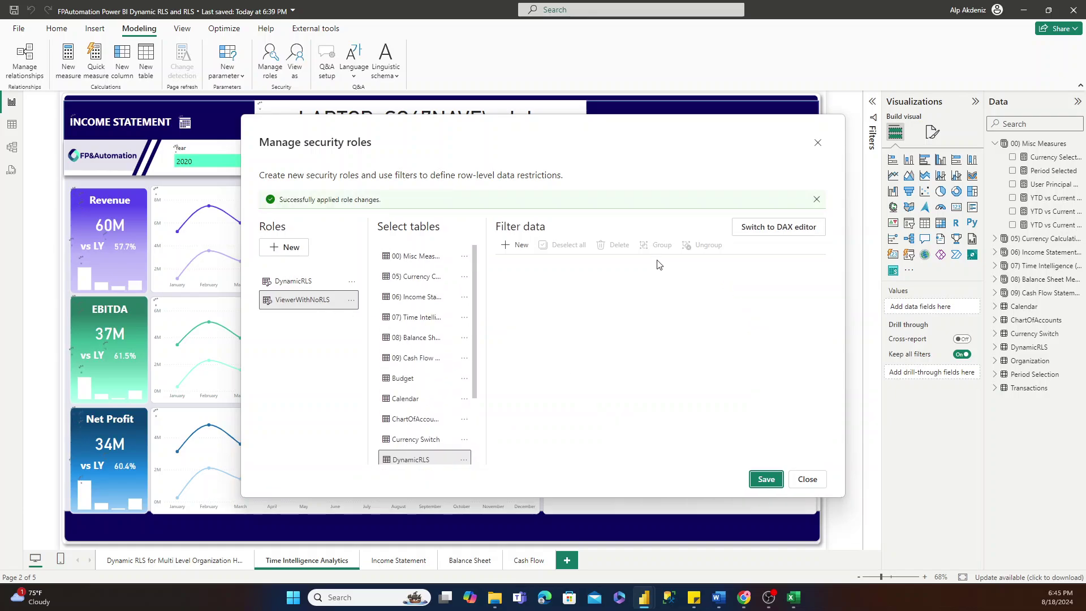
{"action": "left_click", "coordinate": [807, 479]}
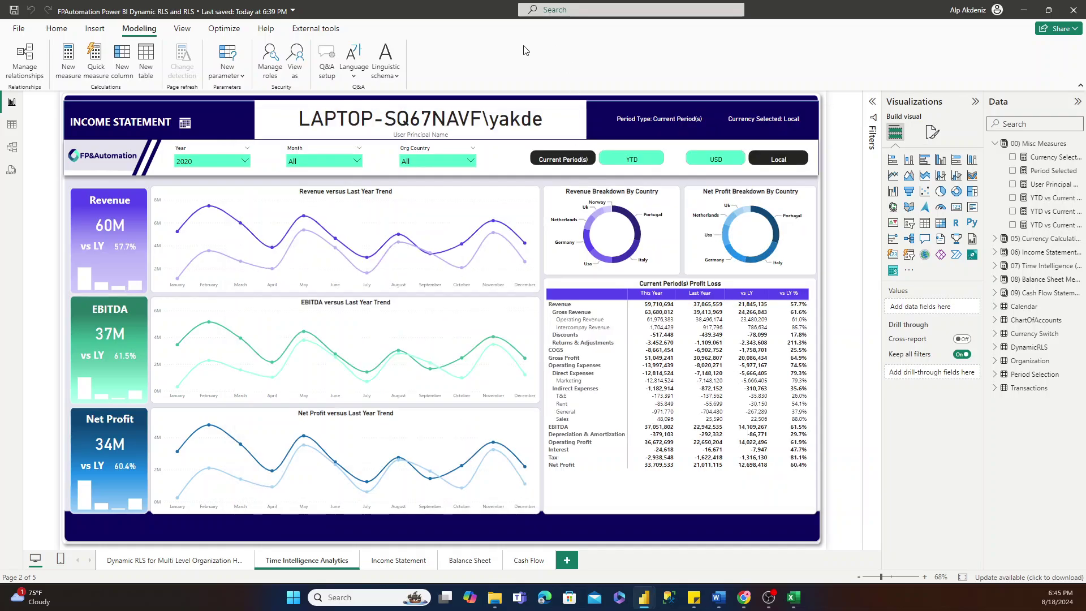
Reopen the roles to confirm ViewerWithNoRLS has no table filters, then close.
{"action": "left_click", "coordinate": [280, 67]}
{"action": "left_click", "coordinate": [303, 273]}
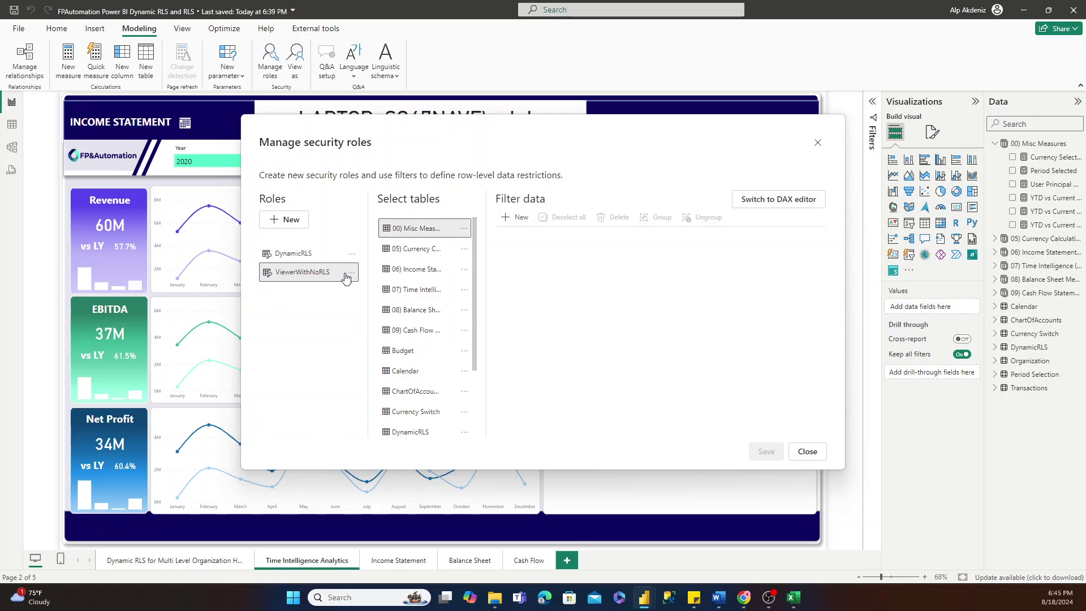
{"action": "scroll", "coordinate": [419, 276], "scroll_direction": "down", "scroll_amount": 3}
{"action": "scroll", "coordinate": [427, 261], "scroll_direction": "up", "scroll_amount": 3}
{"action": "left_click", "coordinate": [441, 233]}
{"action": "scroll", "coordinate": [448, 257], "scroll_direction": "down", "scroll_amount": 3}
{"action": "scroll", "coordinate": [439, 254], "scroll_direction": "up", "scroll_amount": 3}
{"action": "left_click", "coordinate": [807, 451]}
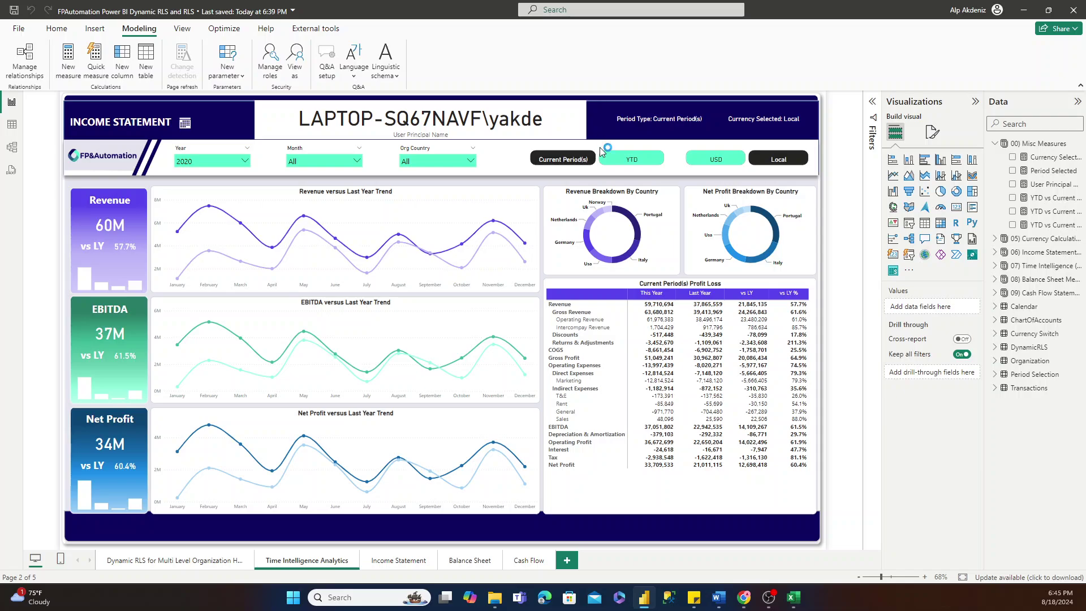
Save the .pbix and go to the report's 09. Row Level Security workspace in Chrome.
{"action": "key", "text": "ctrl+s"}
{"action": "left_click", "coordinate": [745, 600]}
{"action": "left_click", "coordinate": [745, 604]}
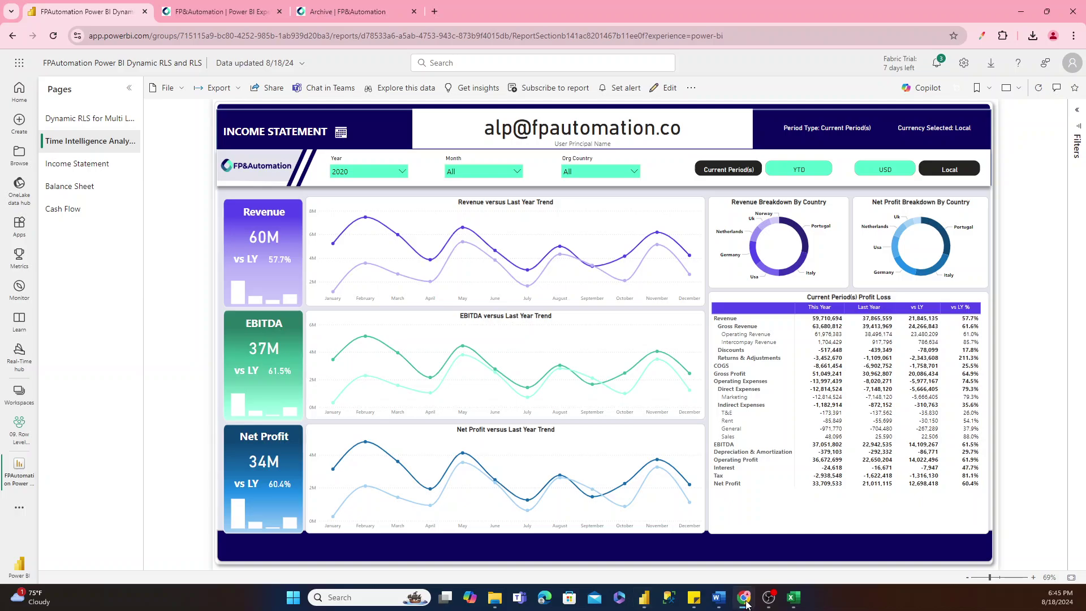
{"action": "left_click", "coordinate": [153, 69]}
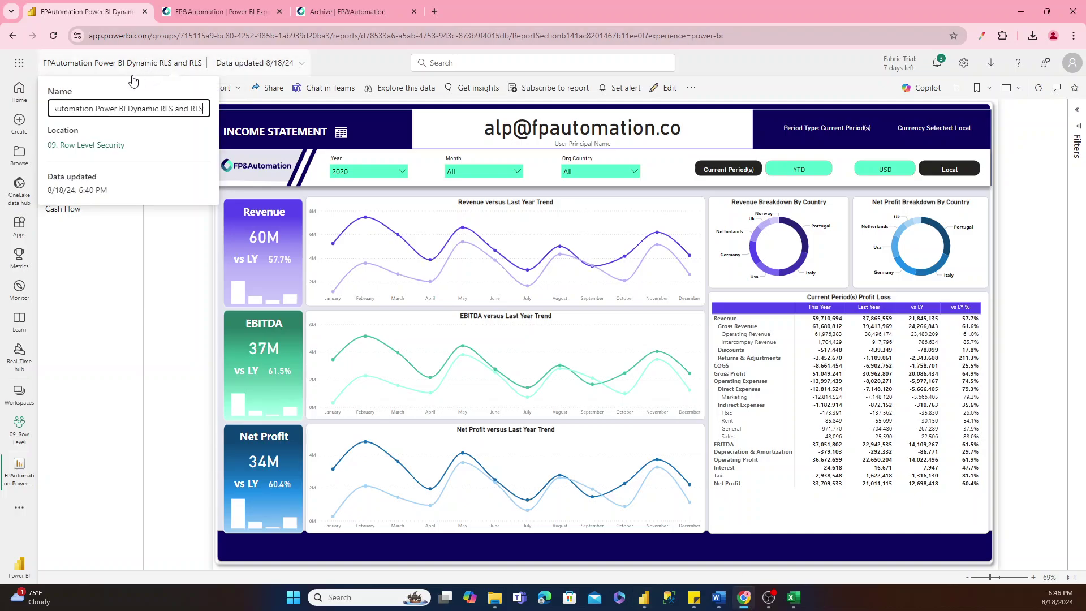
{"action": "left_click", "coordinate": [80, 146]}
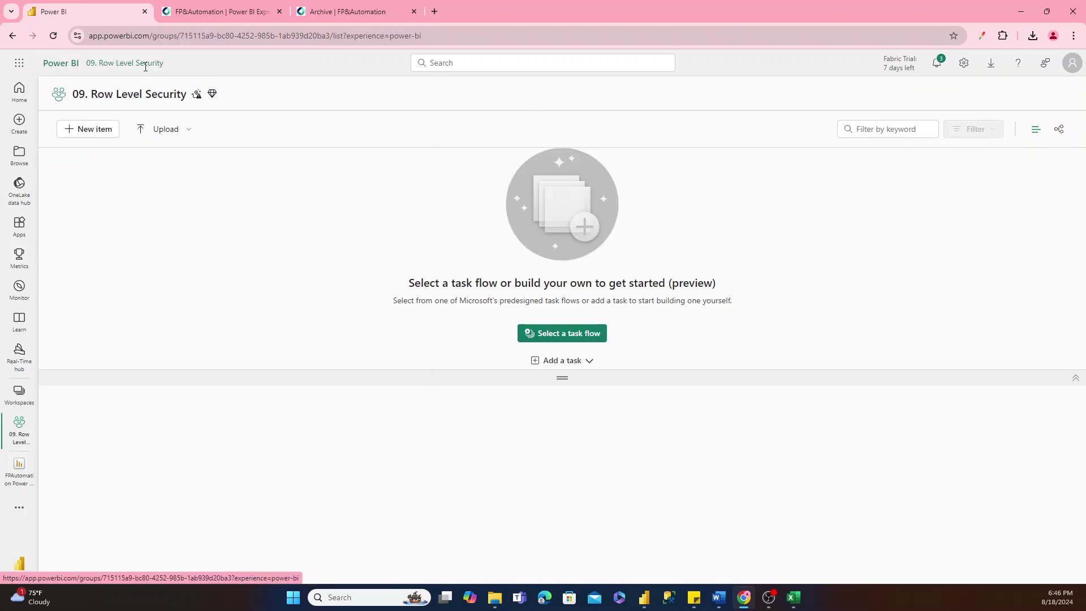
Upload FPAutomation Power BI Dynamic RLS and RLS.pbix, replacing the existing report and semantic model.
{"action": "left_click", "coordinate": [144, 149]}
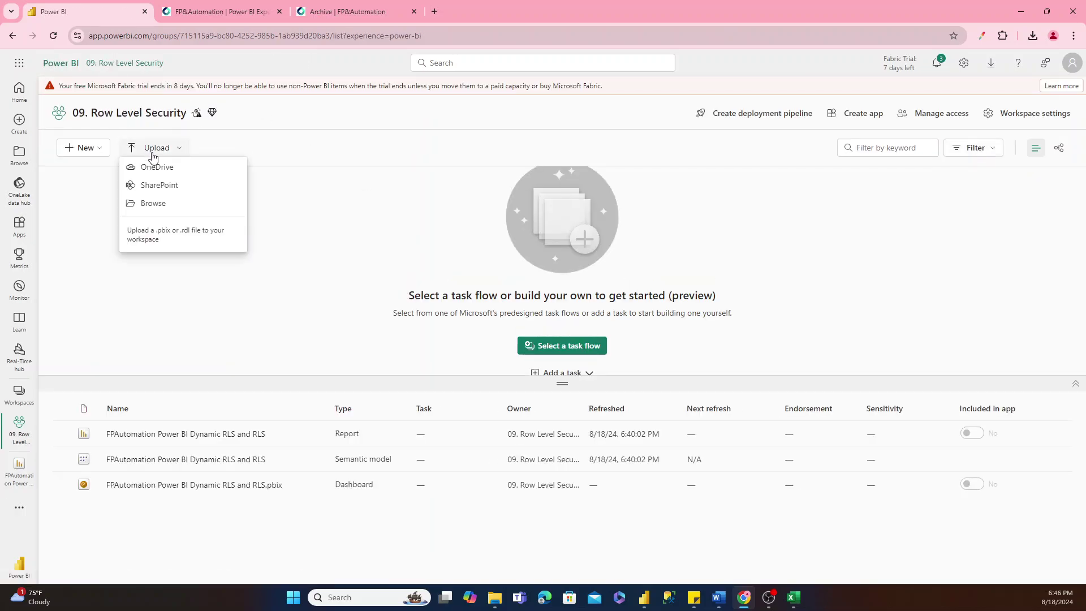
{"action": "left_click", "coordinate": [153, 205]}
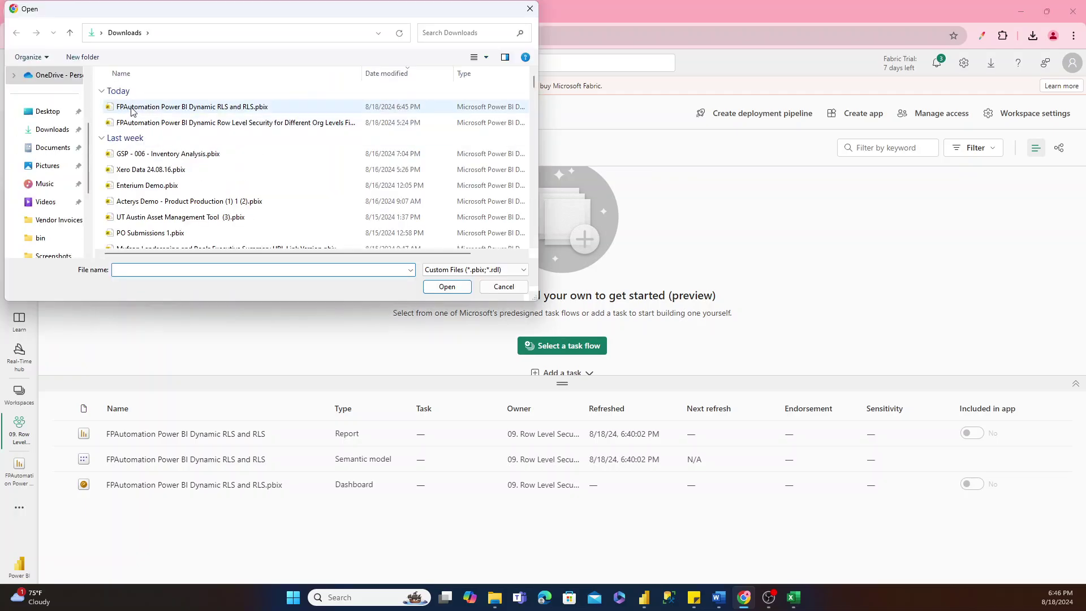
{"action": "left_click", "coordinate": [153, 107]}
{"action": "double_click", "coordinate": [153, 107]}
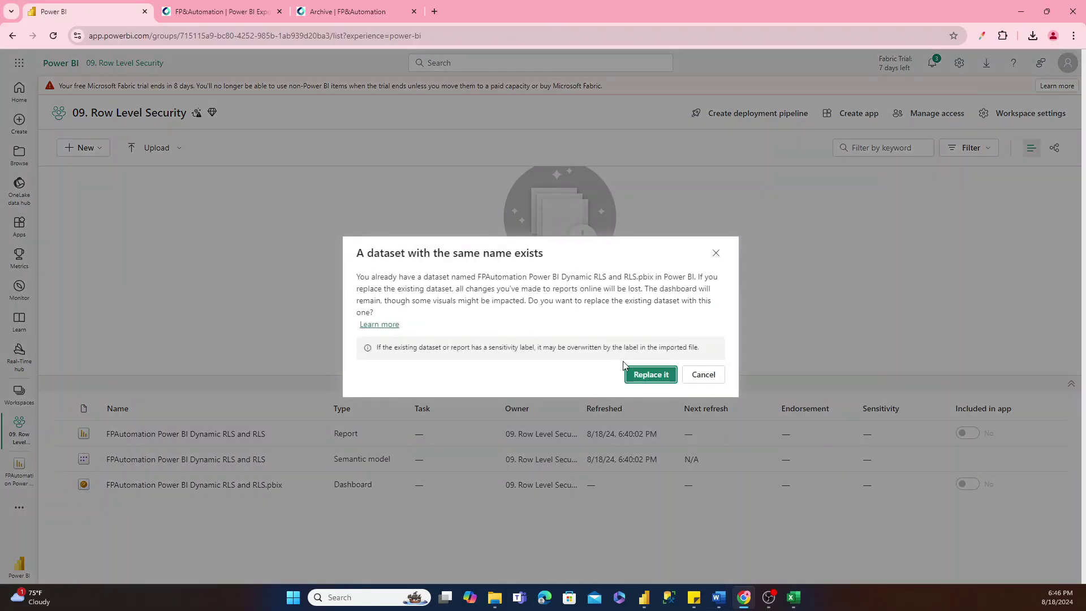
{"action": "left_click", "coordinate": [638, 376]}
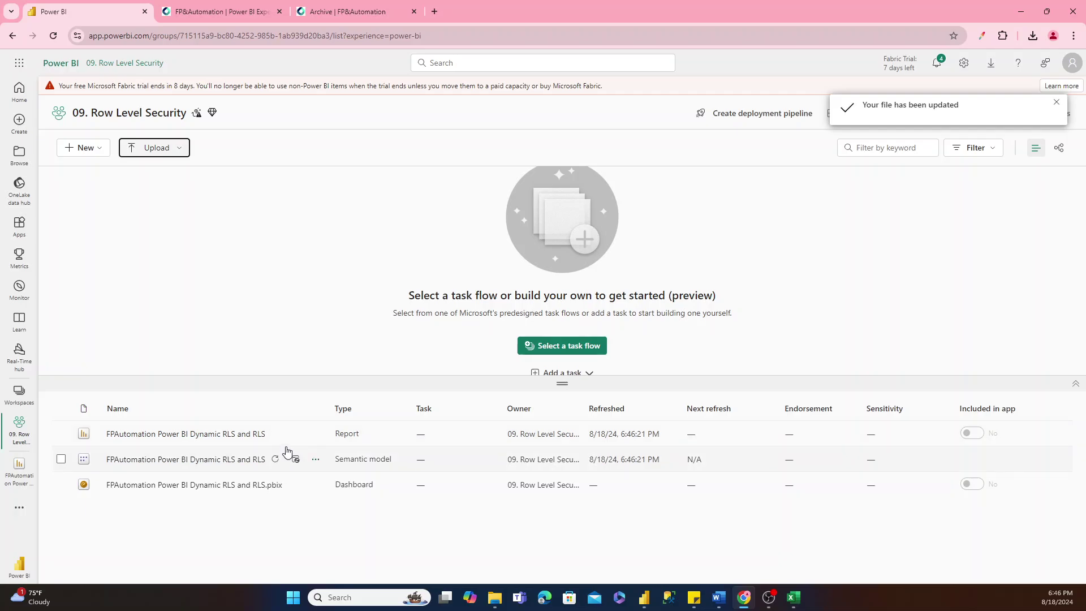
In the semantic model's Security settings, add the searched user to ViewerWithNoRLS, then choose Test as role.
{"action": "left_click", "coordinate": [315, 460]}
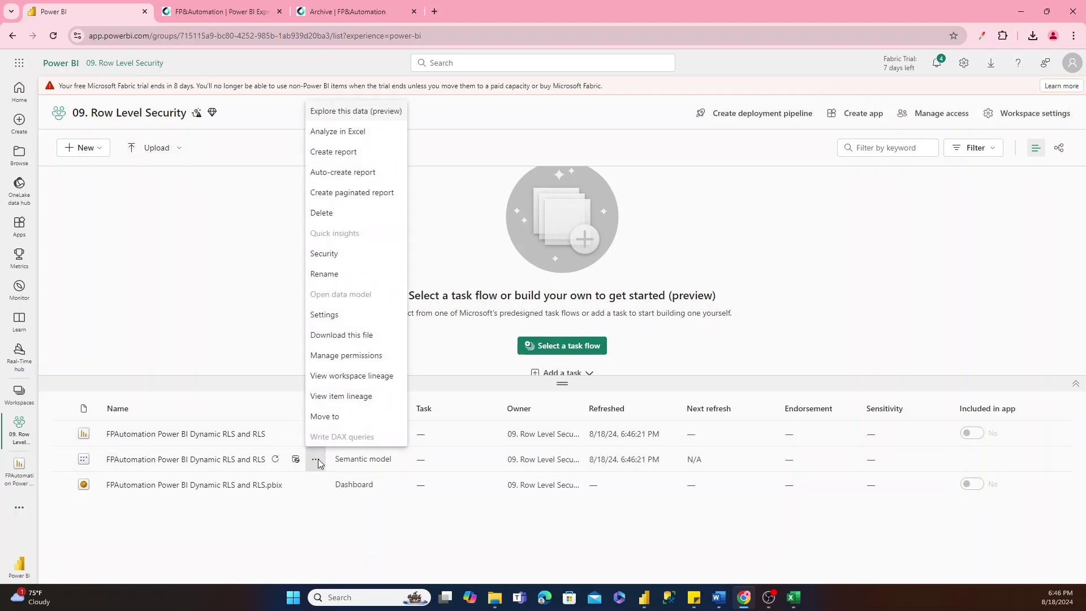
{"action": "left_click", "coordinate": [340, 253]}
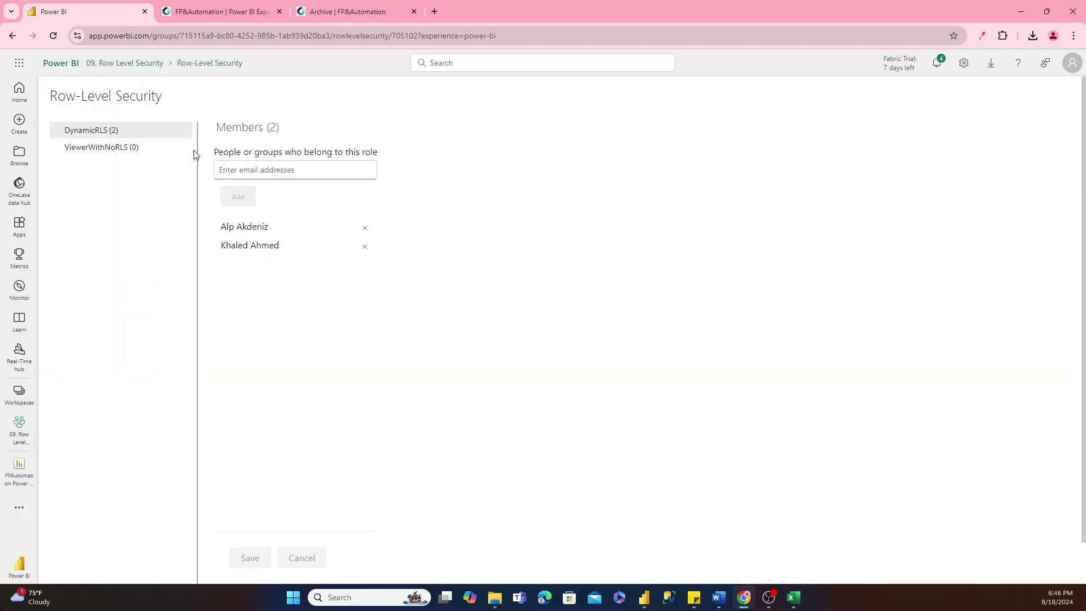
{"action": "left_click", "coordinate": [94, 150]}
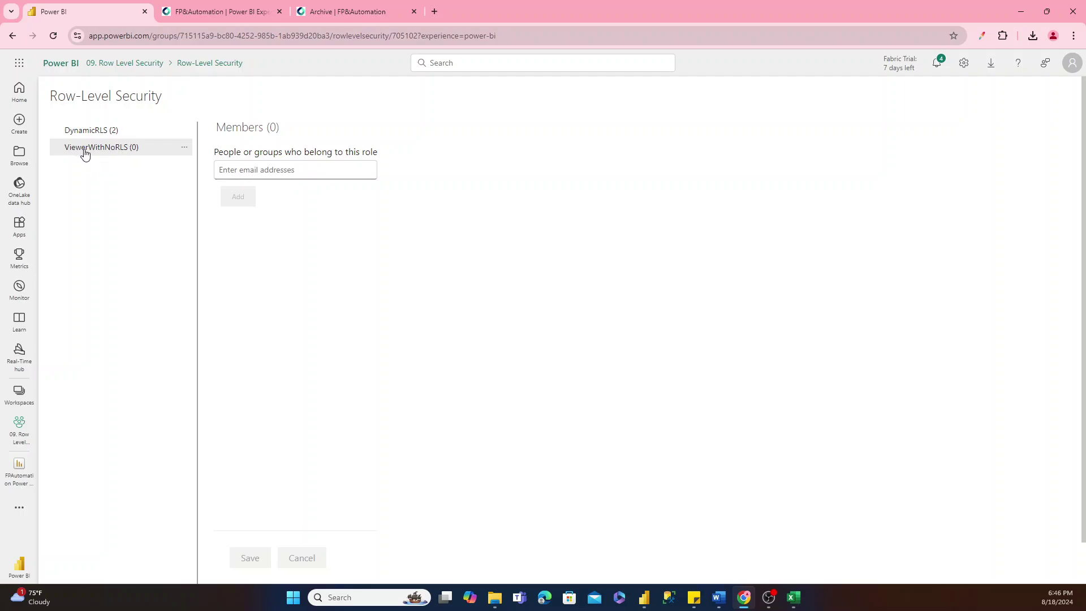
{"action": "left_click", "coordinate": [238, 170]}
{"action": "type", "text": "isha"}
{"action": "left_click", "coordinate": [242, 187]}
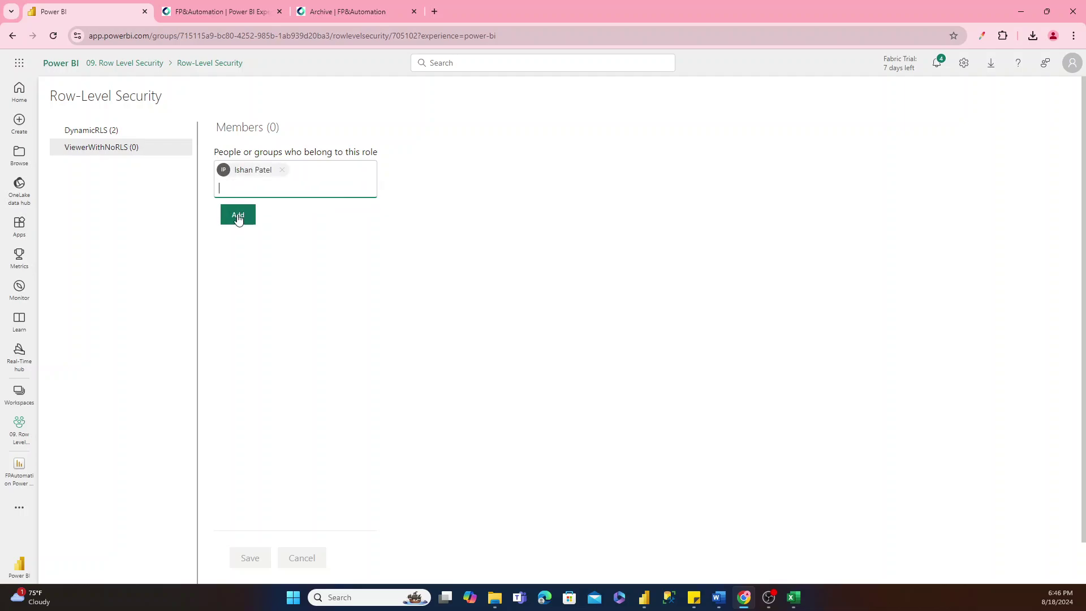
{"action": "left_click", "coordinate": [238, 220]}
{"action": "left_click", "coordinate": [238, 219]}
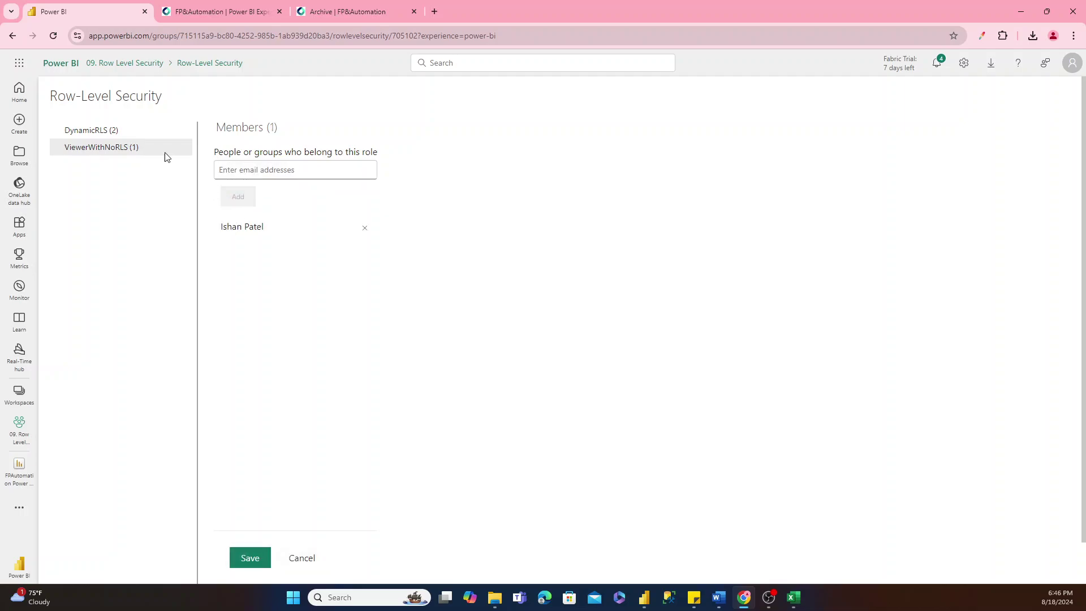
{"action": "left_click", "coordinate": [186, 149]}
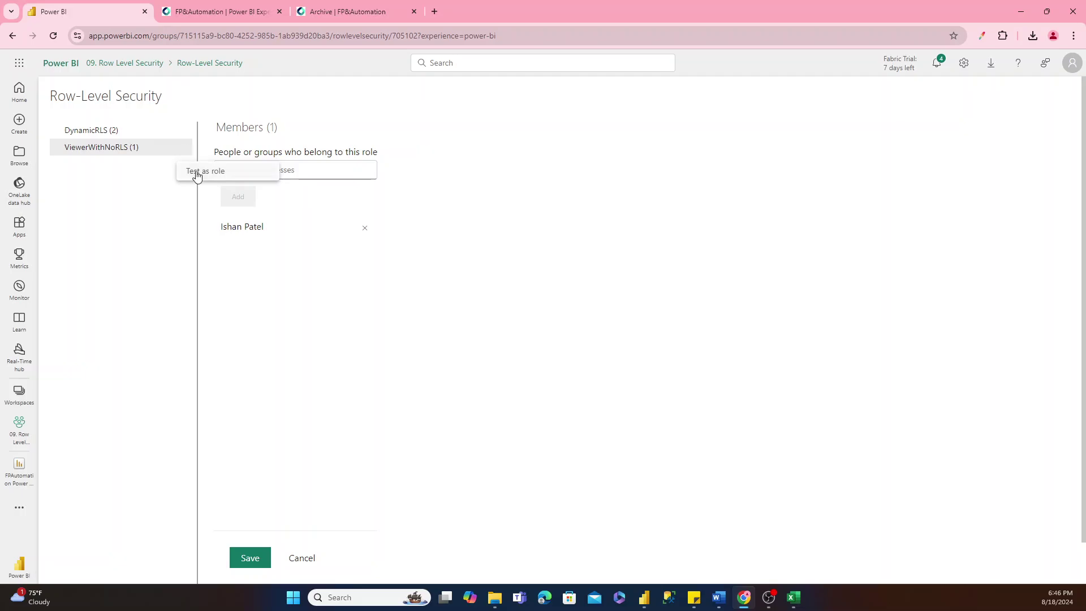
{"action": "left_click", "coordinate": [193, 171]}
Save the membership change and preview the report as the newly added user.
{"action": "left_click", "coordinate": [360, 337]}
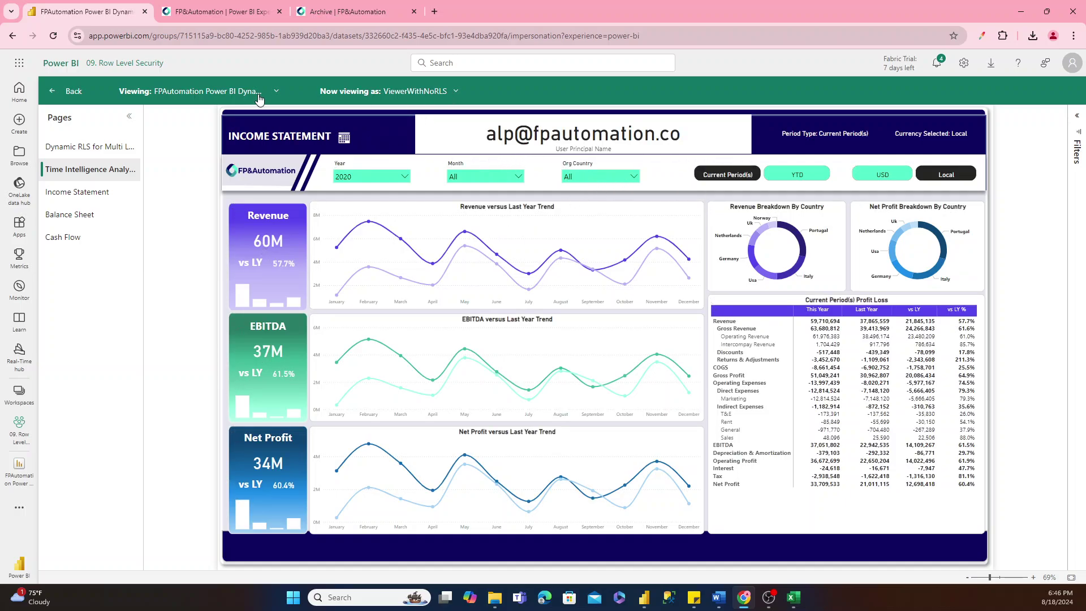
{"action": "left_click", "coordinate": [401, 94]}
{"action": "left_click", "coordinate": [405, 146]}
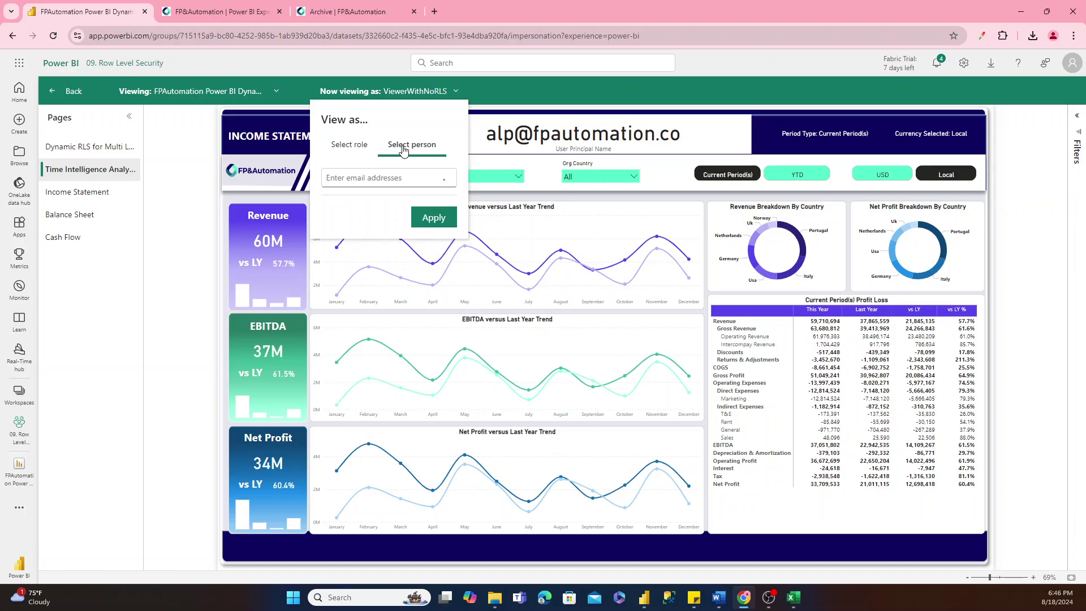
{"action": "left_click", "coordinate": [368, 170]}
{"action": "type", "text": "ish"}
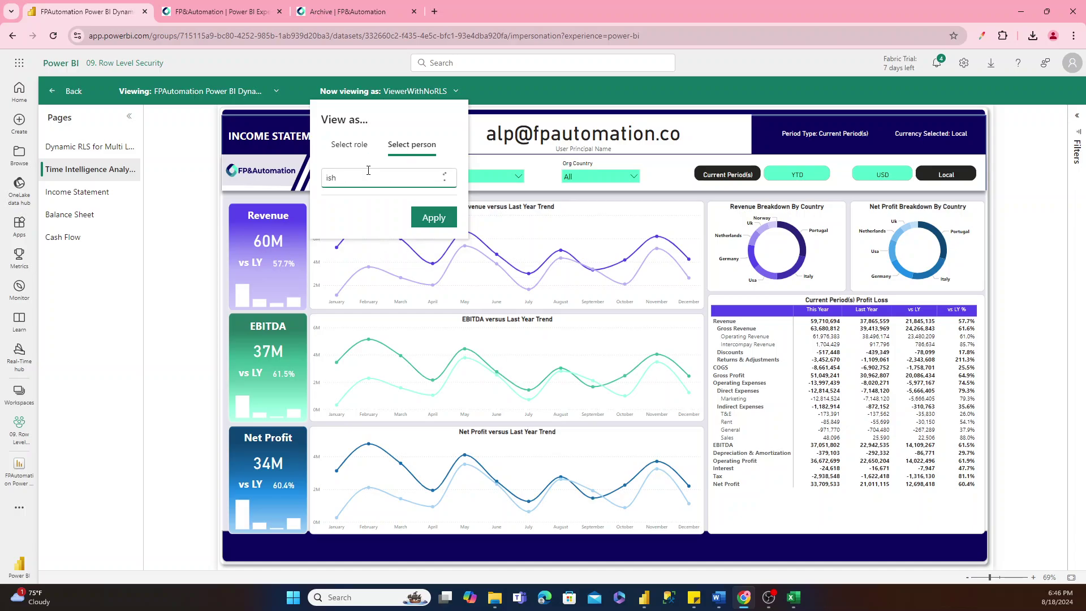
{"action": "left_click", "coordinate": [363, 201]}
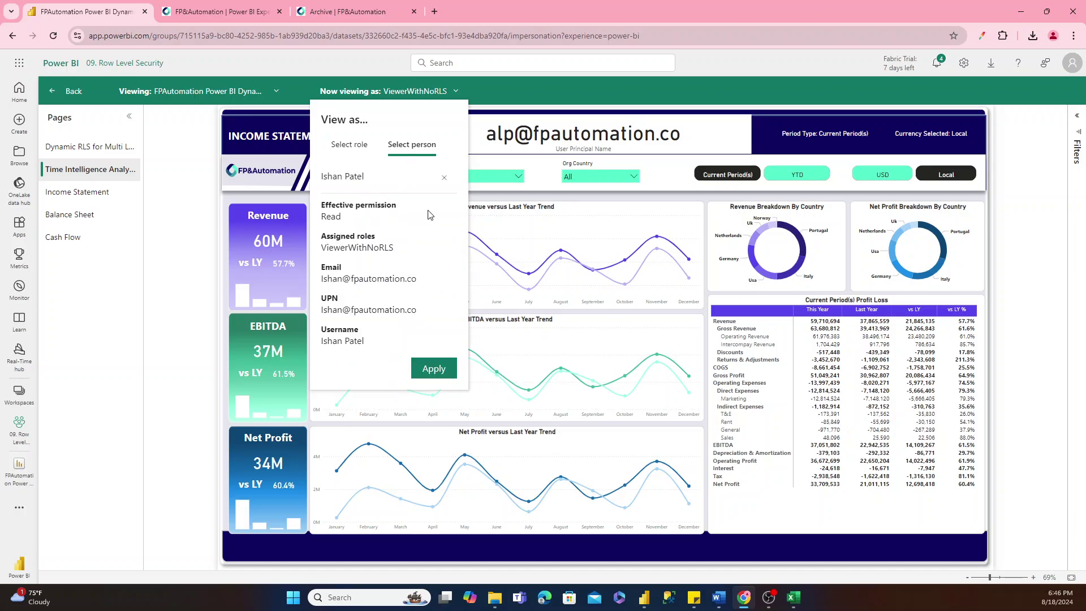
{"action": "left_click", "coordinate": [432, 371]}
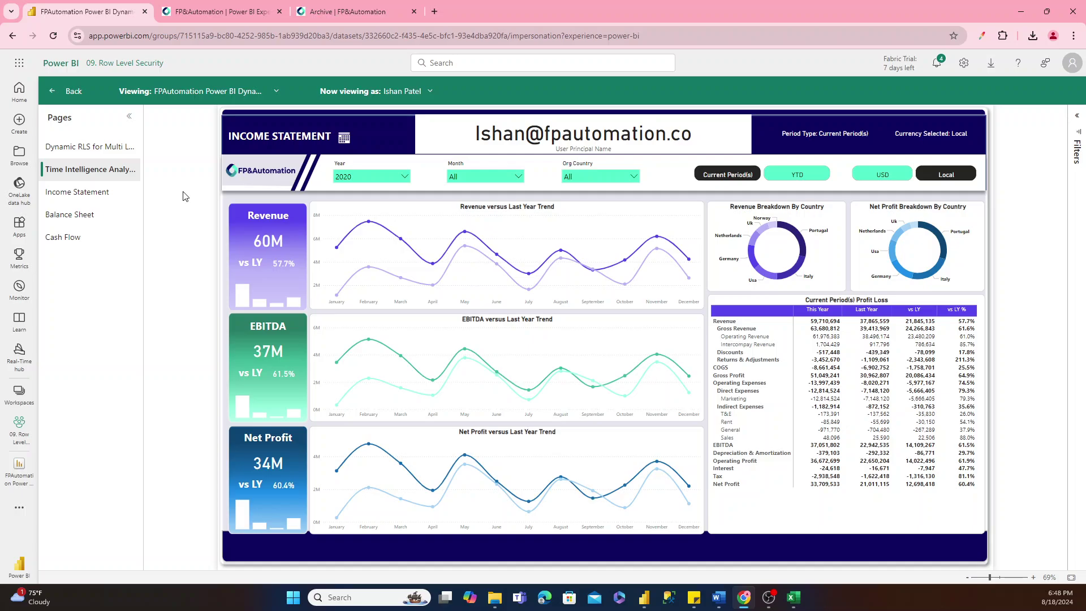
Move from the fpautomation.co tab to the Archive | FP&Automation tab.
{"action": "left_click", "coordinate": [228, 12]}
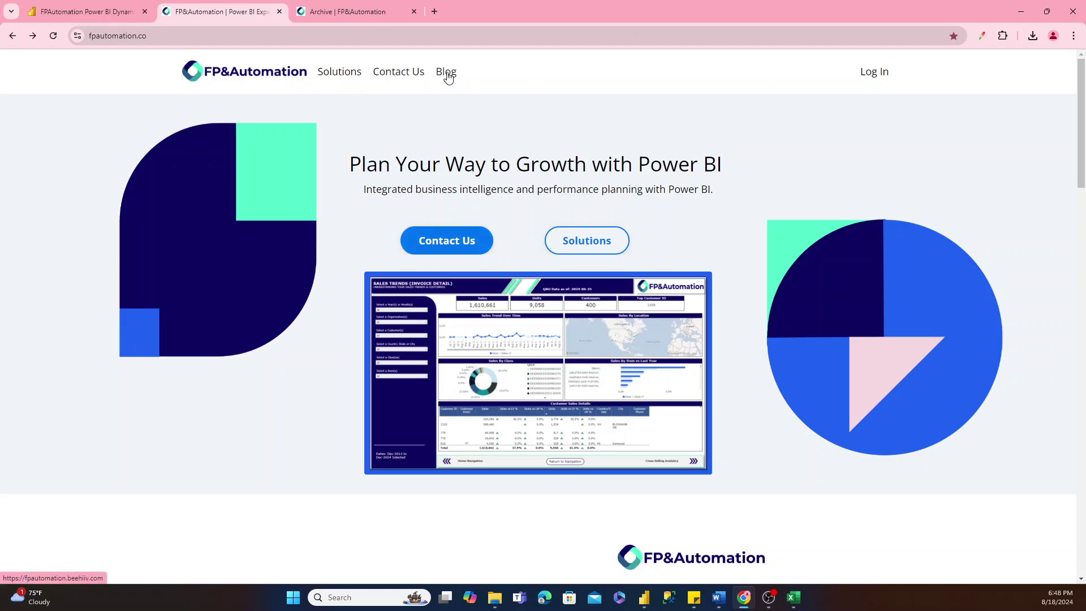
{"action": "left_click", "coordinate": [371, 12]}
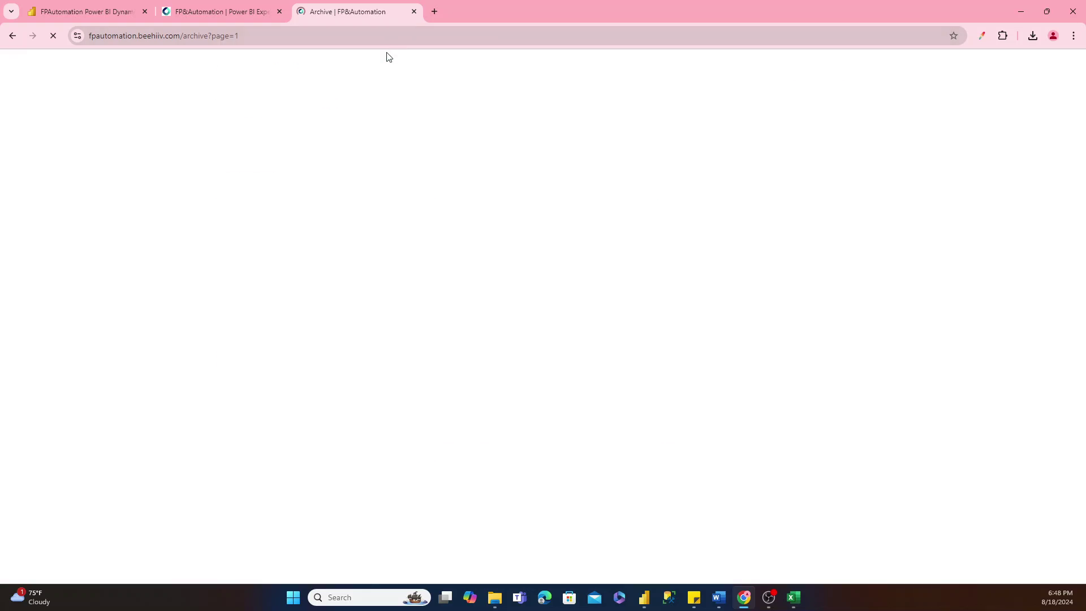